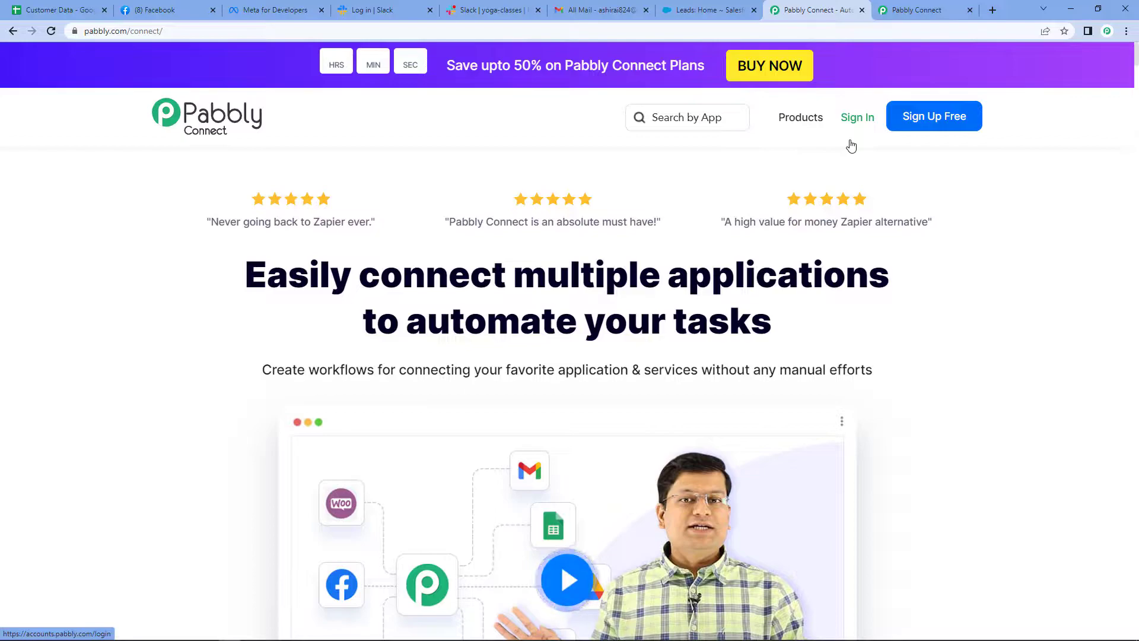
Sign in to Pabbly, open Pabbly Connect and create a workflow named "Facebook to Slack to Salesforce"
{"action": "left_click", "coordinate": [849, 116]}
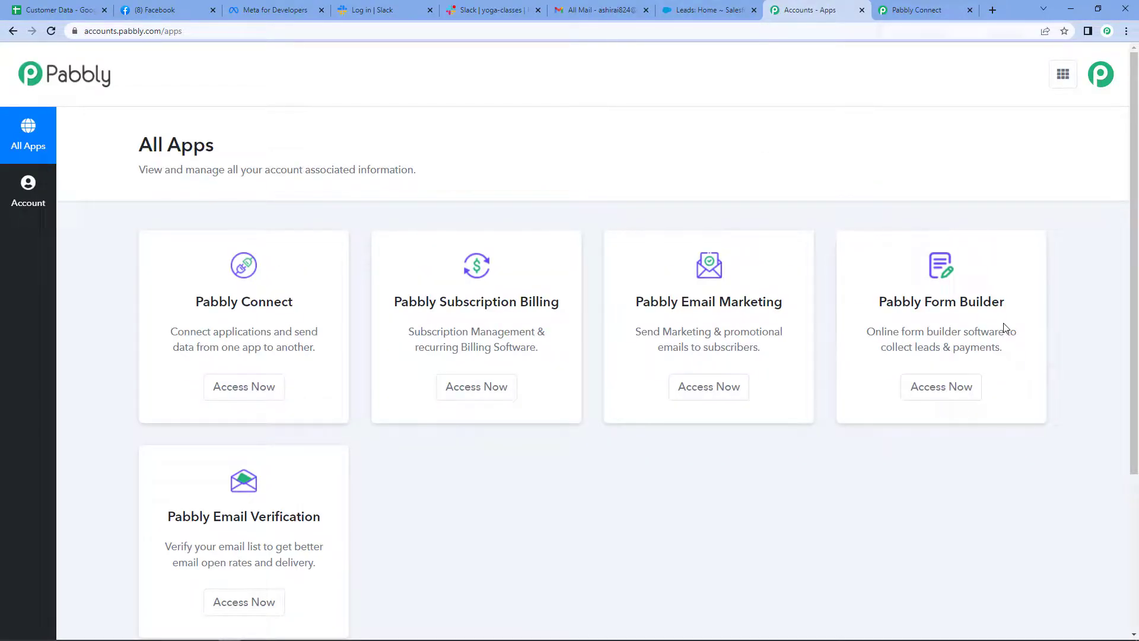
{"action": "left_click", "coordinate": [233, 394]}
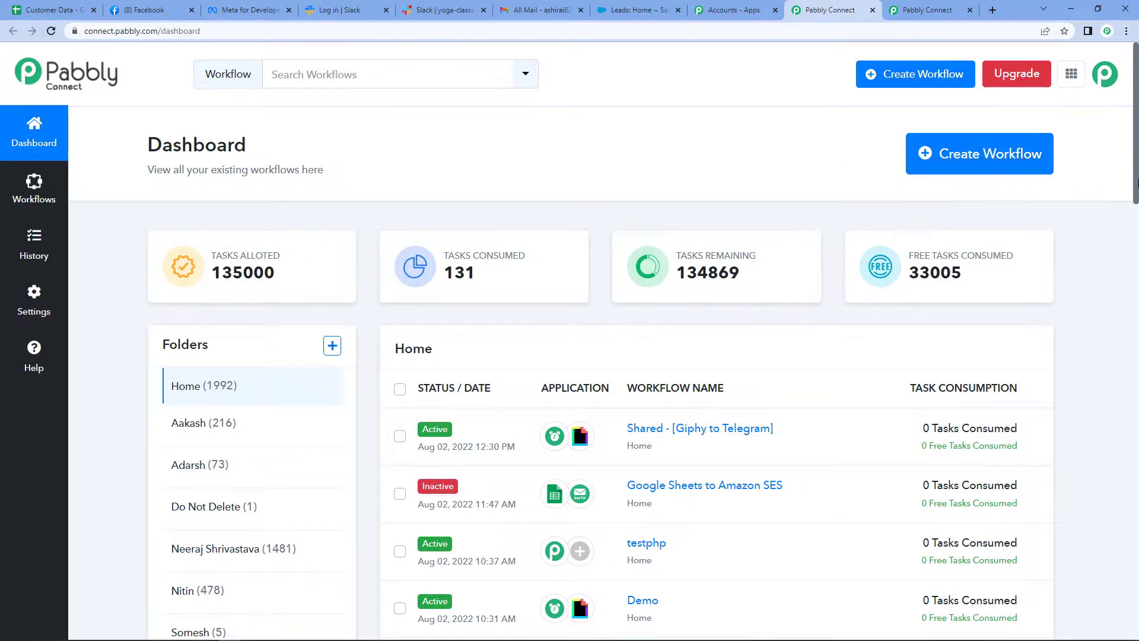
{"action": "left_click", "coordinate": [1012, 155]}
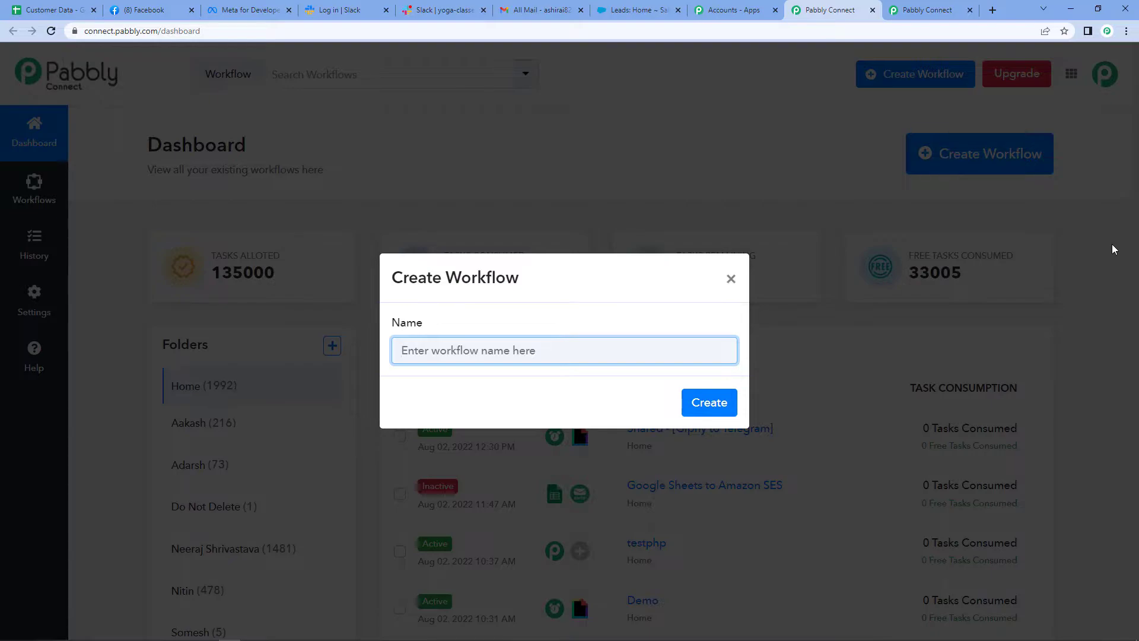
{"action": "type", "text": "Facebook to Slack to Salesforce"}
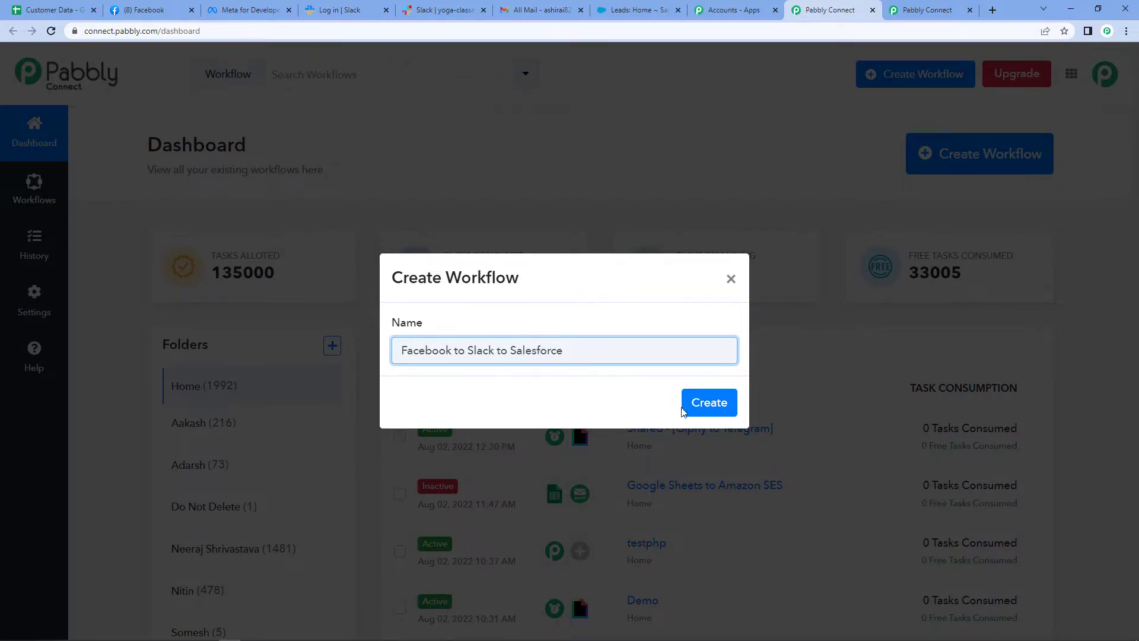
{"action": "left_click", "coordinate": [712, 402]}
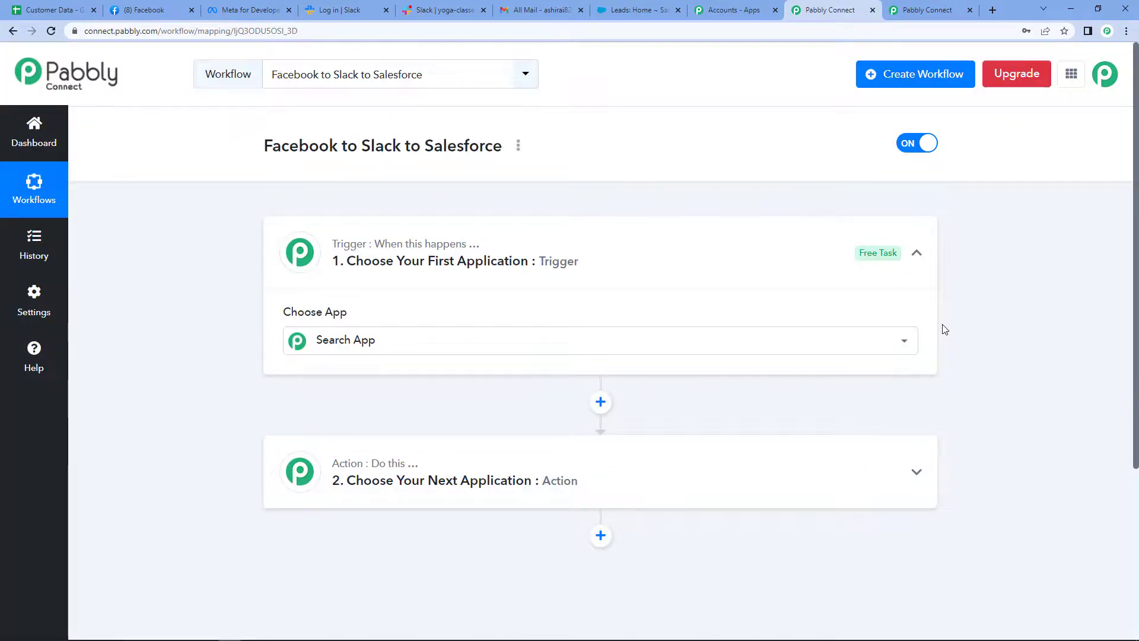
Set the workflow's trigger app to Facebook Lead Ads with the New Lead (Instant) trigger event
{"action": "scroll", "coordinate": [1024, 332], "scroll_direction": "down", "scroll_amount": 1}
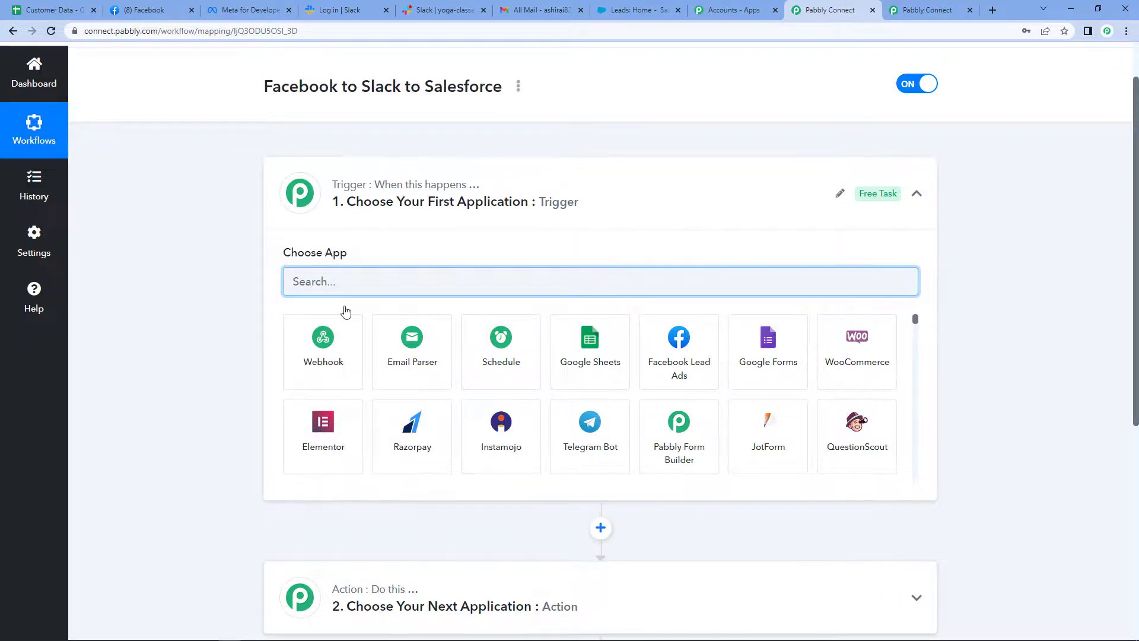
{"action": "type", "text": "facebook"}
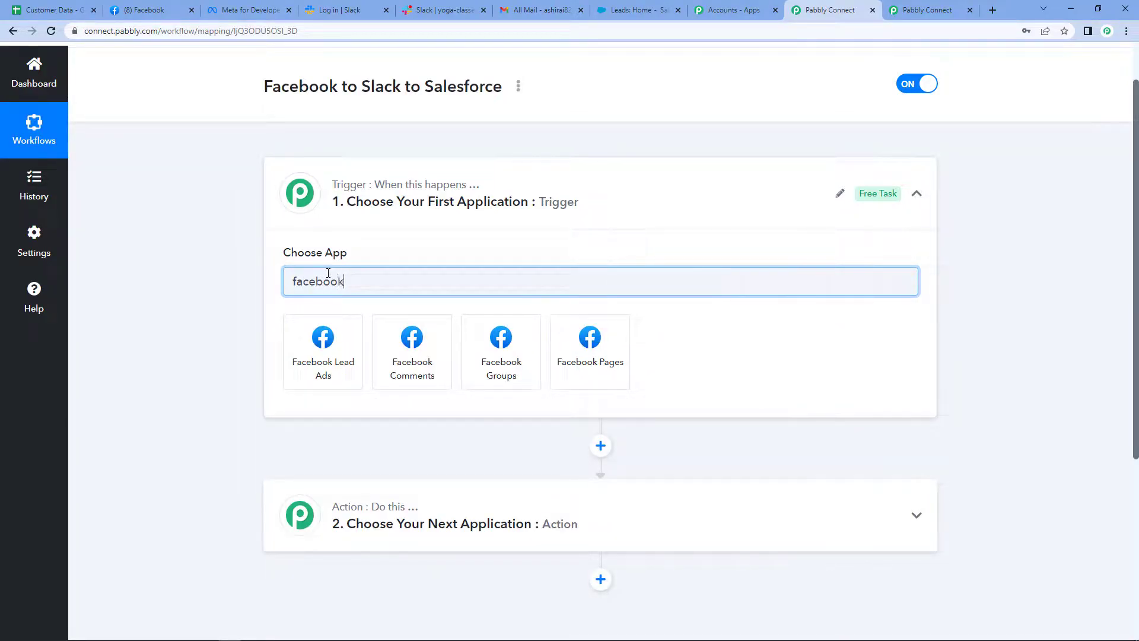
{"action": "left_click", "coordinate": [329, 381]}
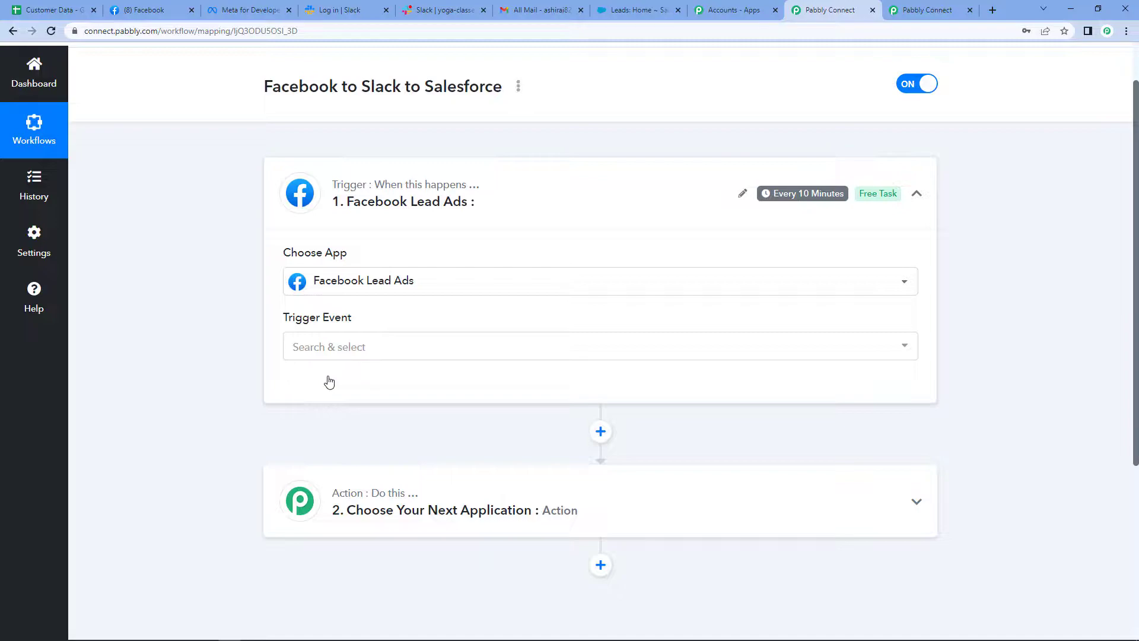
{"action": "left_click", "coordinate": [359, 349]}
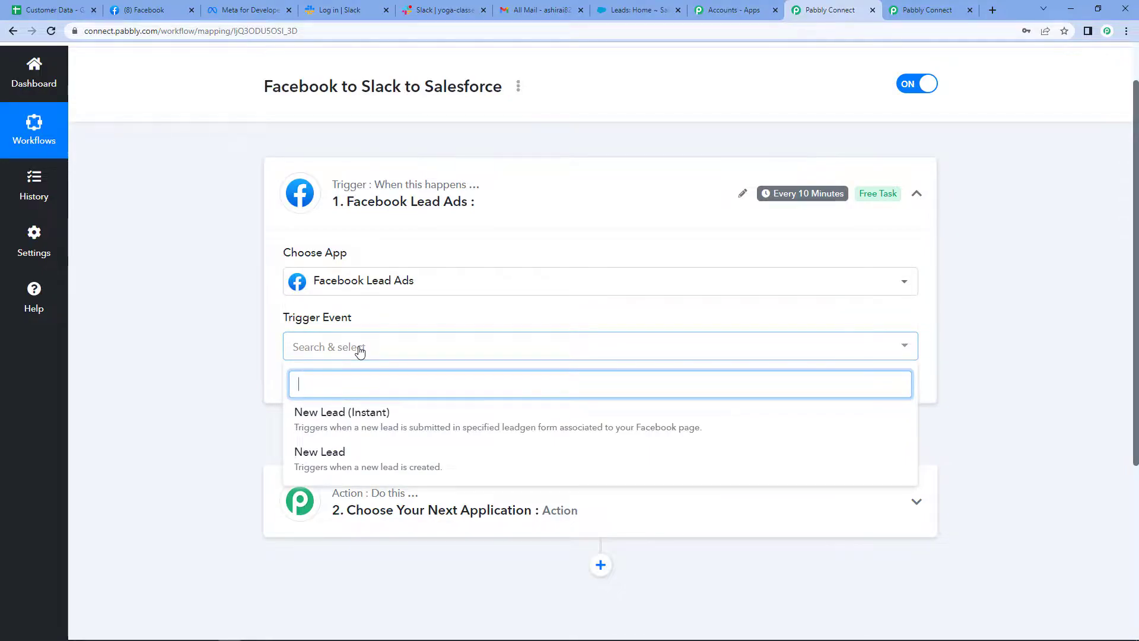
{"action": "left_click", "coordinate": [331, 416]}
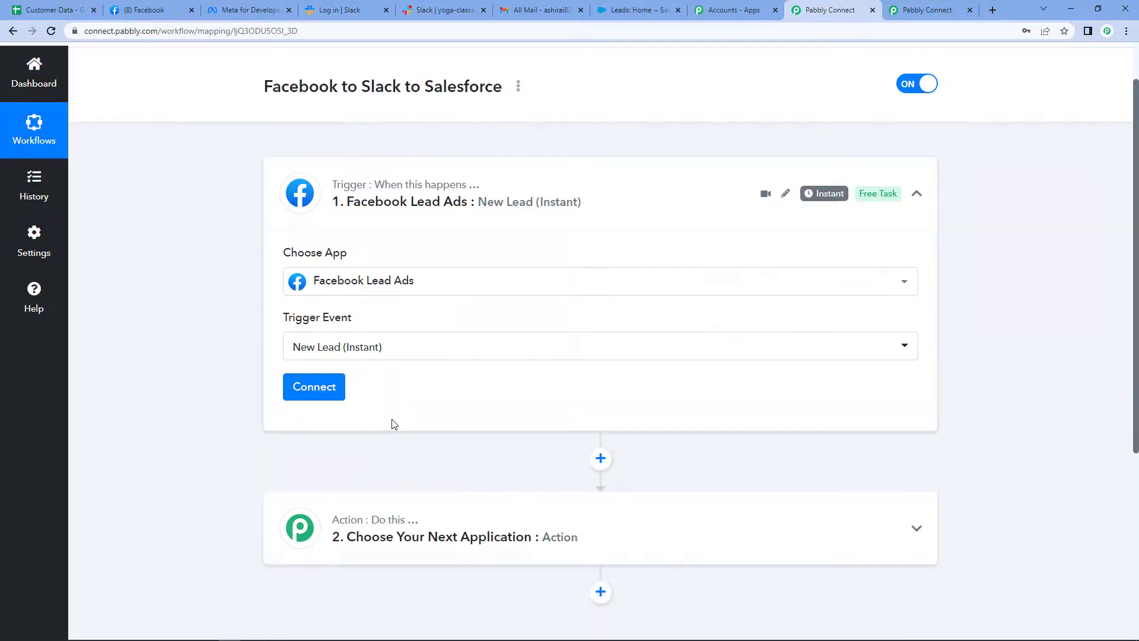
Connect the trigger to Facebook Lead Ads through a new connection
{"action": "left_click", "coordinate": [314, 398]}
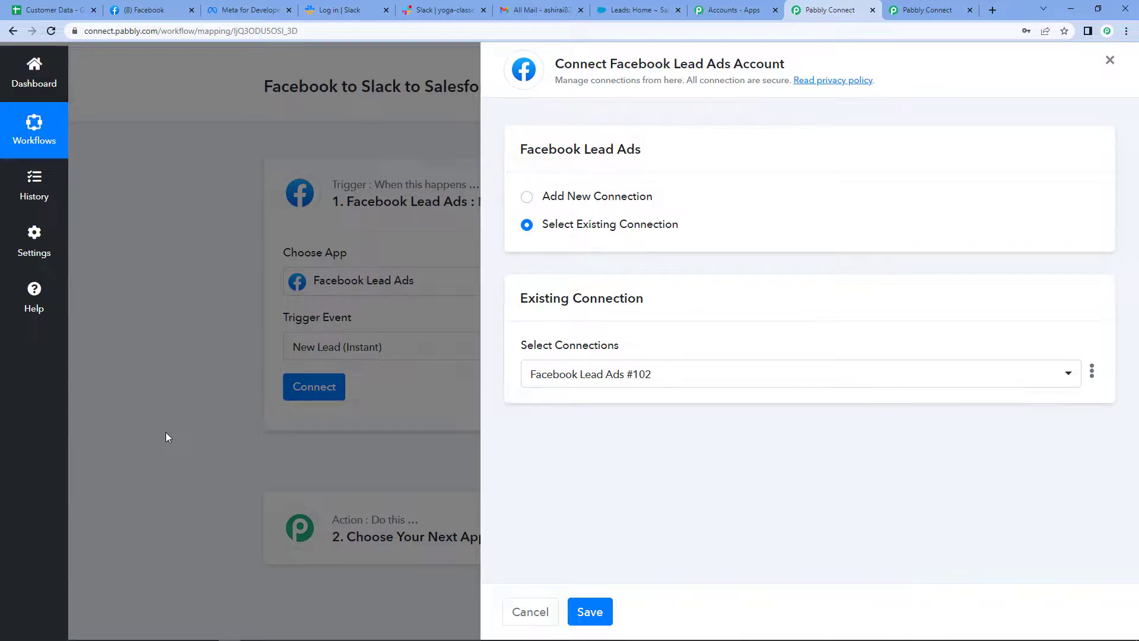
{"action": "left_click", "coordinate": [527, 197]}
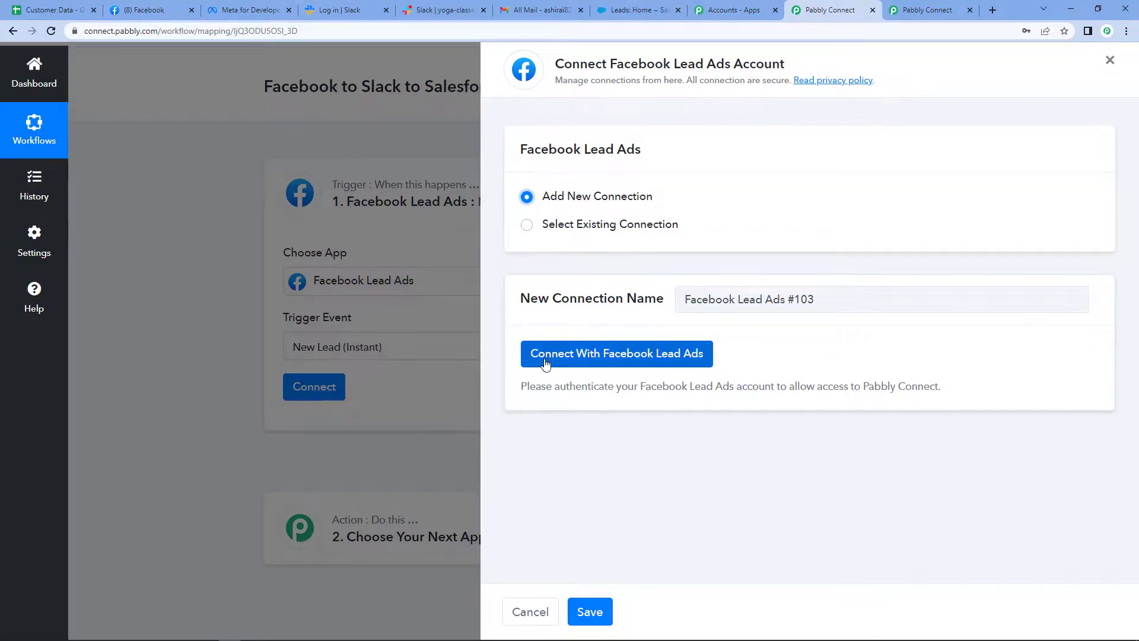
{"action": "left_click", "coordinate": [685, 357]}
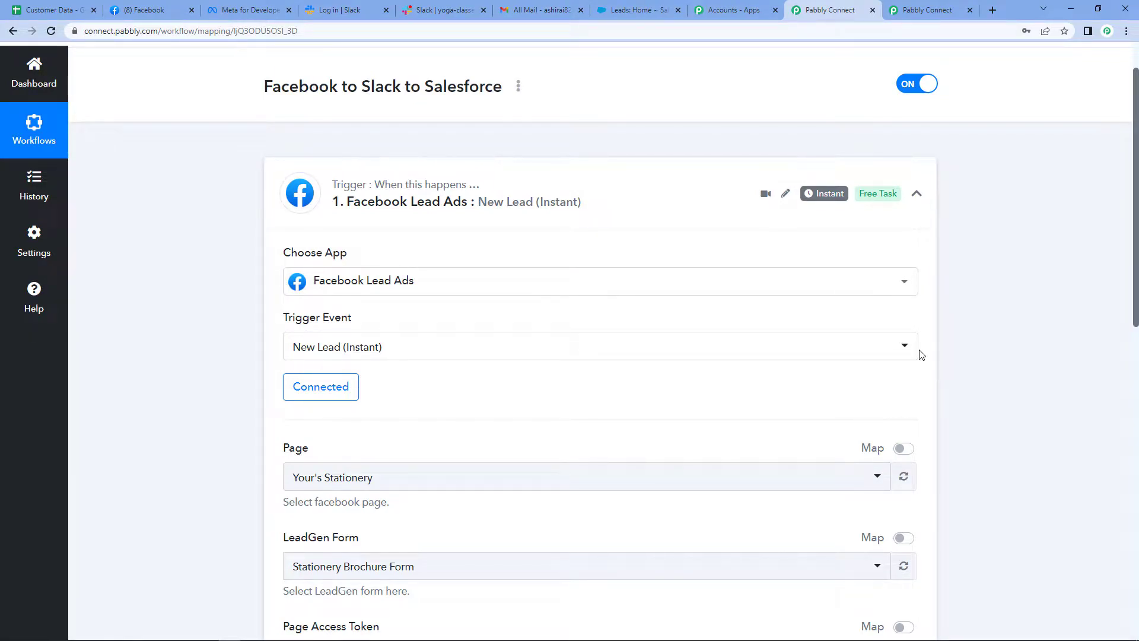
Check the managed pages on Facebook and set the Page of the Pabbly Connect trigger to Yoga Classes
{"action": "scroll", "coordinate": [601, 387], "scroll_direction": "down", "scroll_amount": 3}
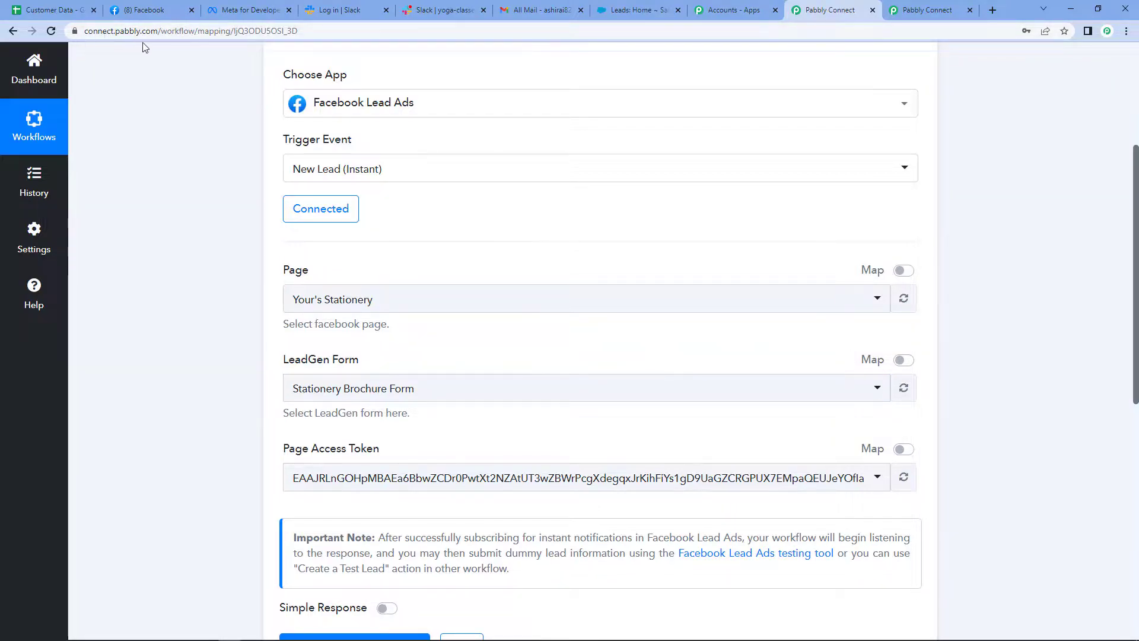
{"action": "left_click", "coordinate": [143, 10]}
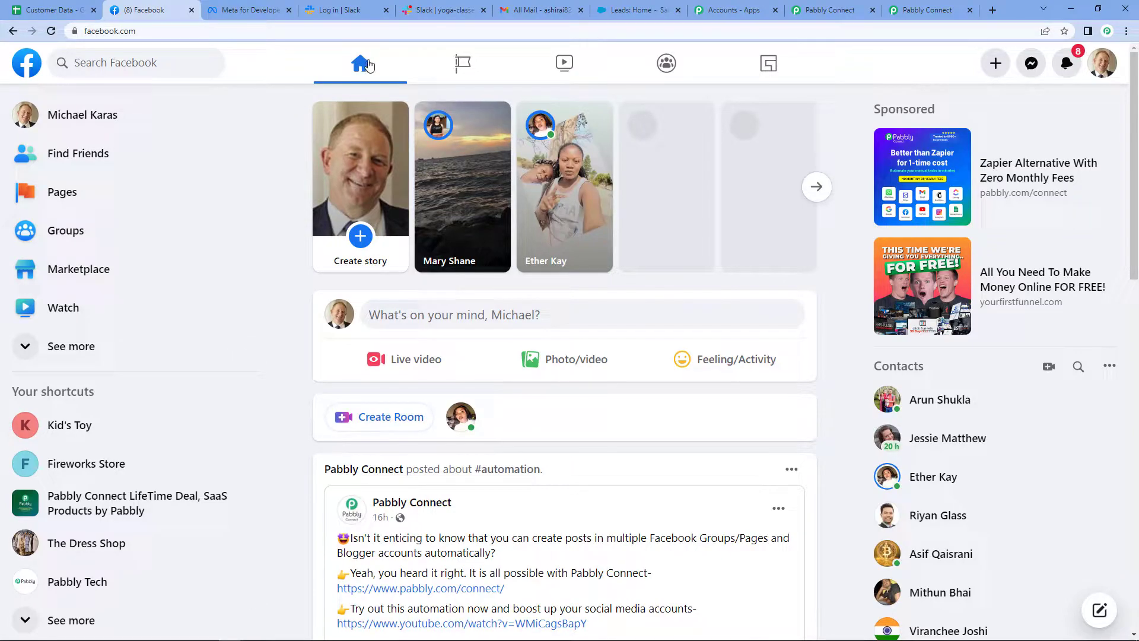
{"action": "left_click", "coordinate": [463, 67]}
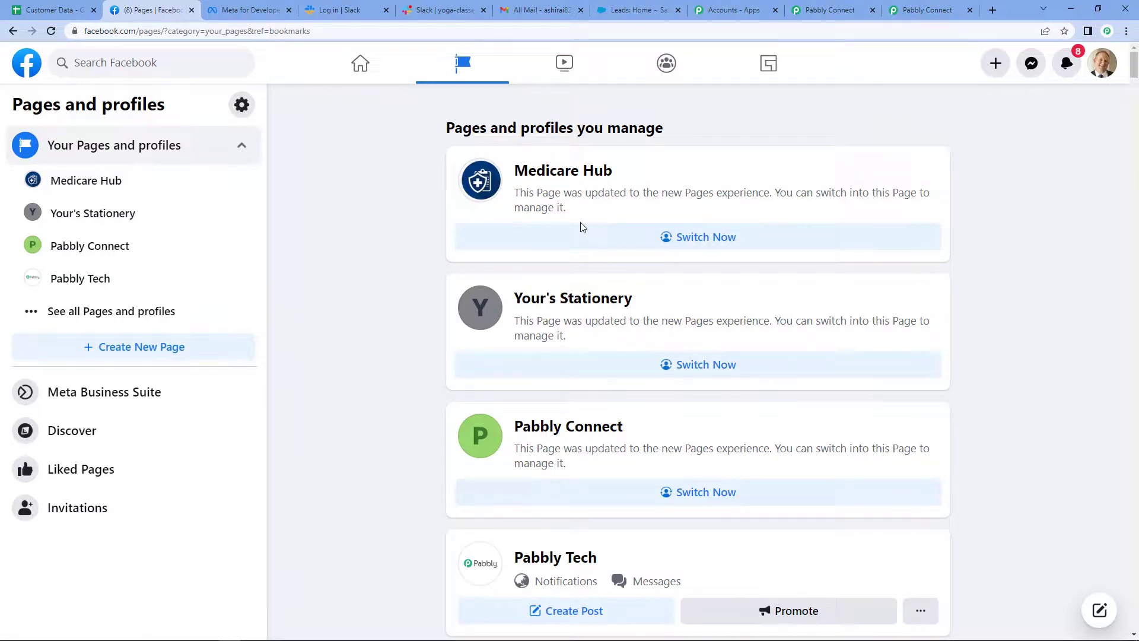
{"action": "scroll", "coordinate": [667, 332], "scroll_direction": "down", "scroll_amount": 20}
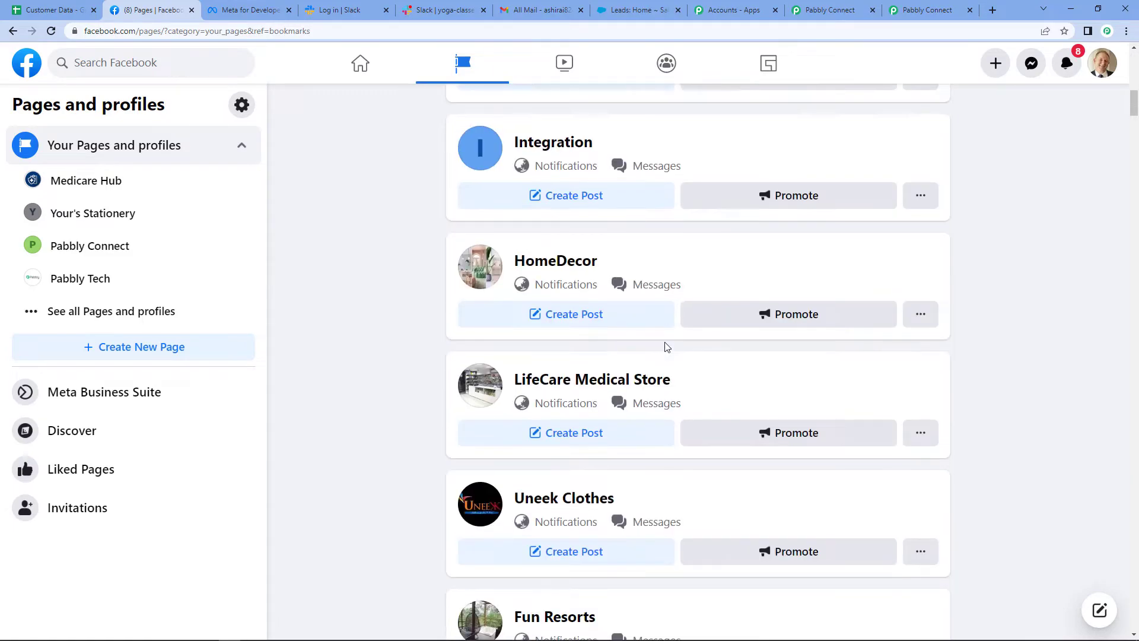
{"action": "left_click", "coordinate": [822, 10]}
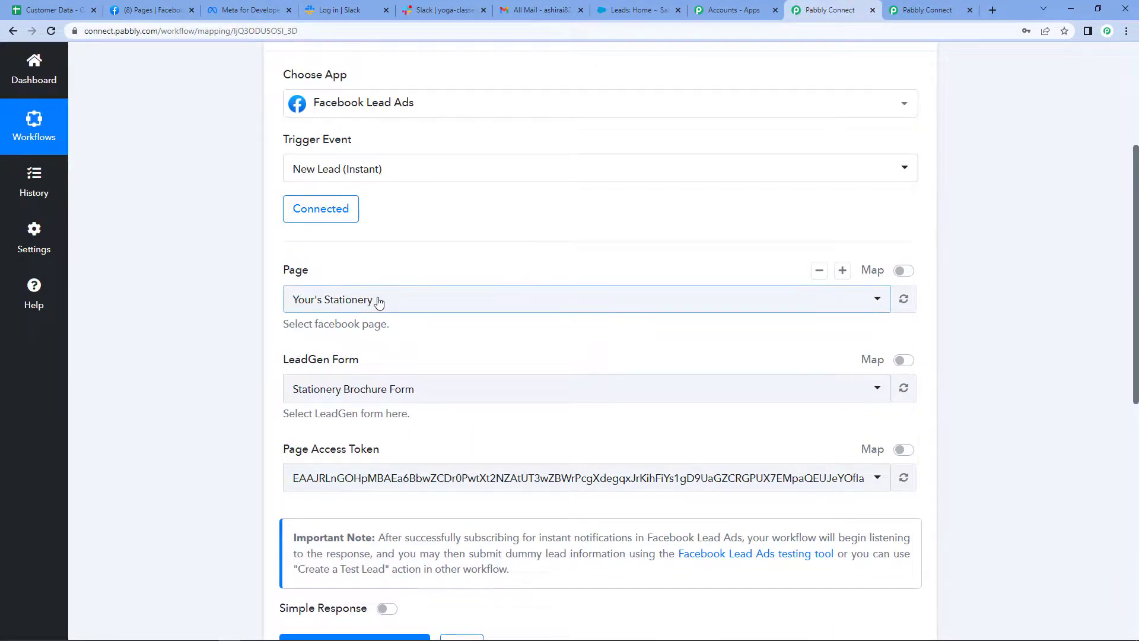
{"action": "left_click", "coordinate": [397, 300]}
{"action": "type", "text": "y"}
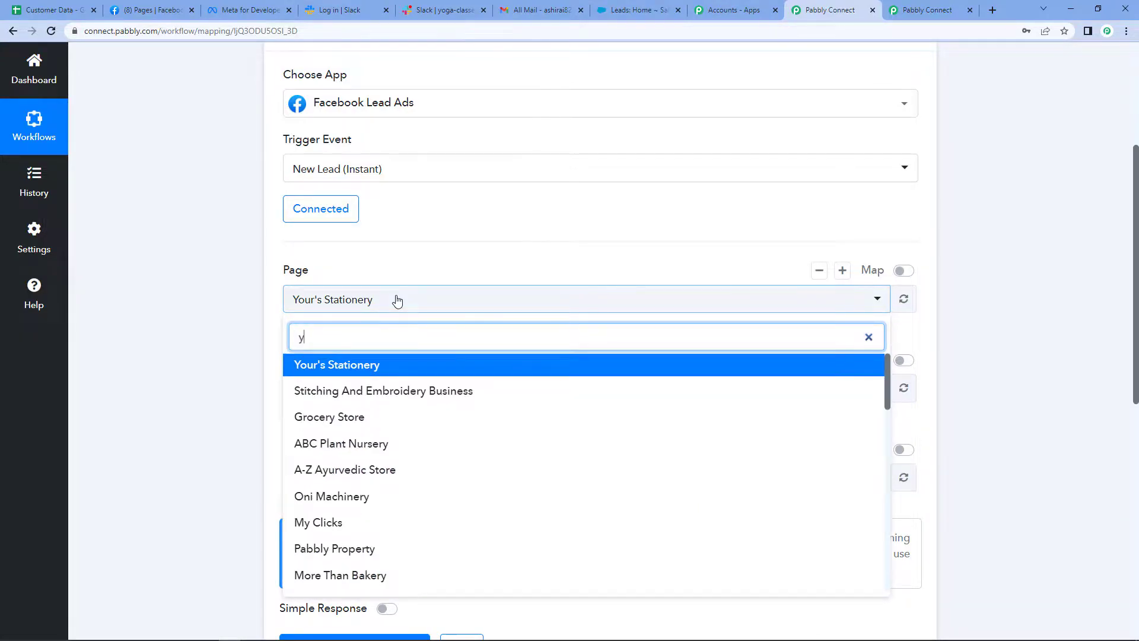
{"action": "type", "text": "oga"}
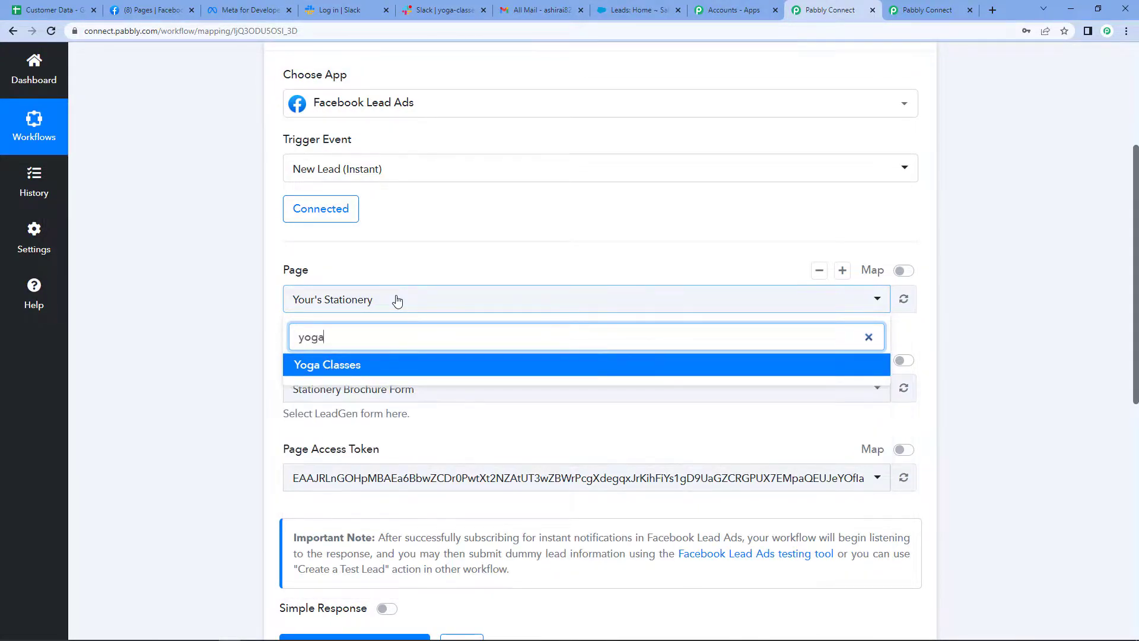
{"action": "left_click", "coordinate": [373, 372]}
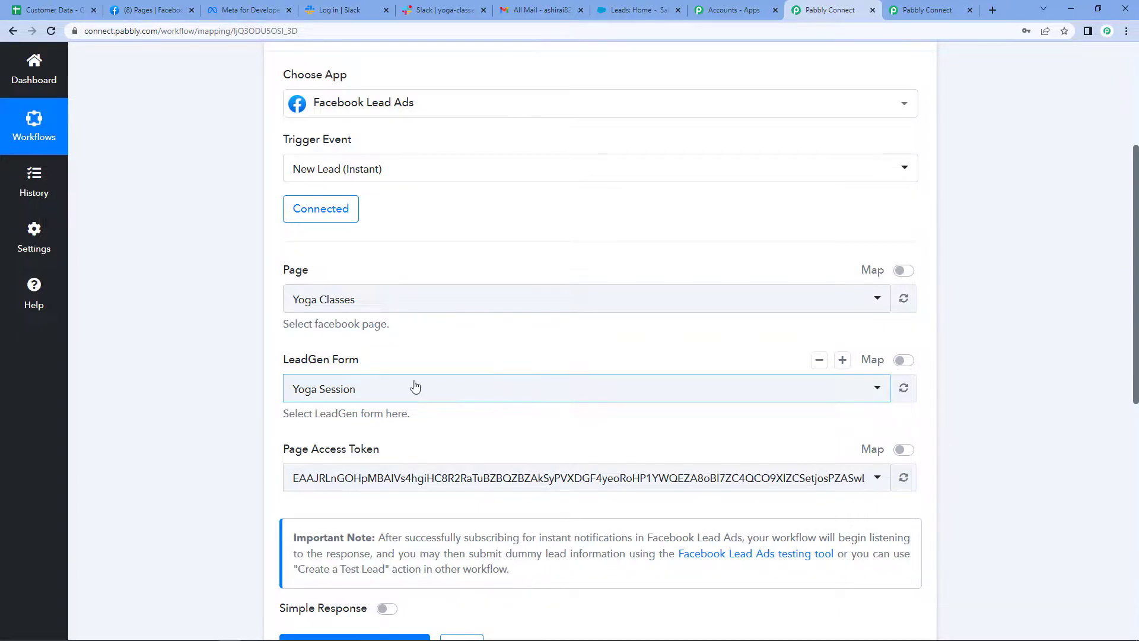
Save the trigger, send its test request and open the Facebook Lead Ads testing tool
{"action": "scroll", "coordinate": [415, 386], "scroll_direction": "down", "scroll_amount": 3}
{"action": "left_click", "coordinate": [296, 470]}
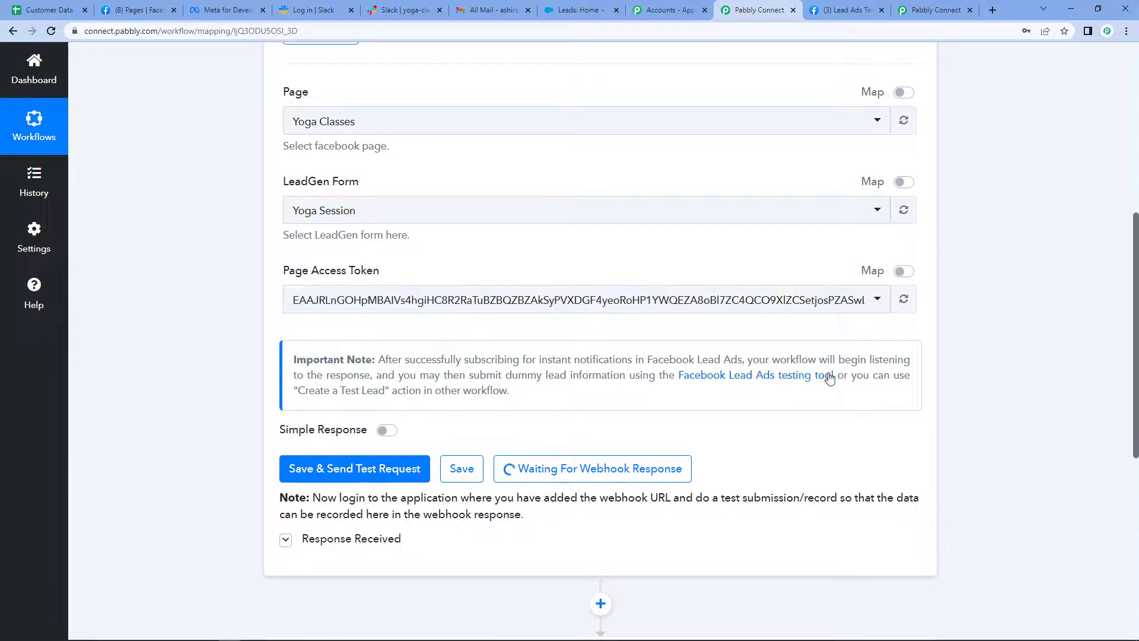
{"action": "left_click", "coordinate": [796, 380]}
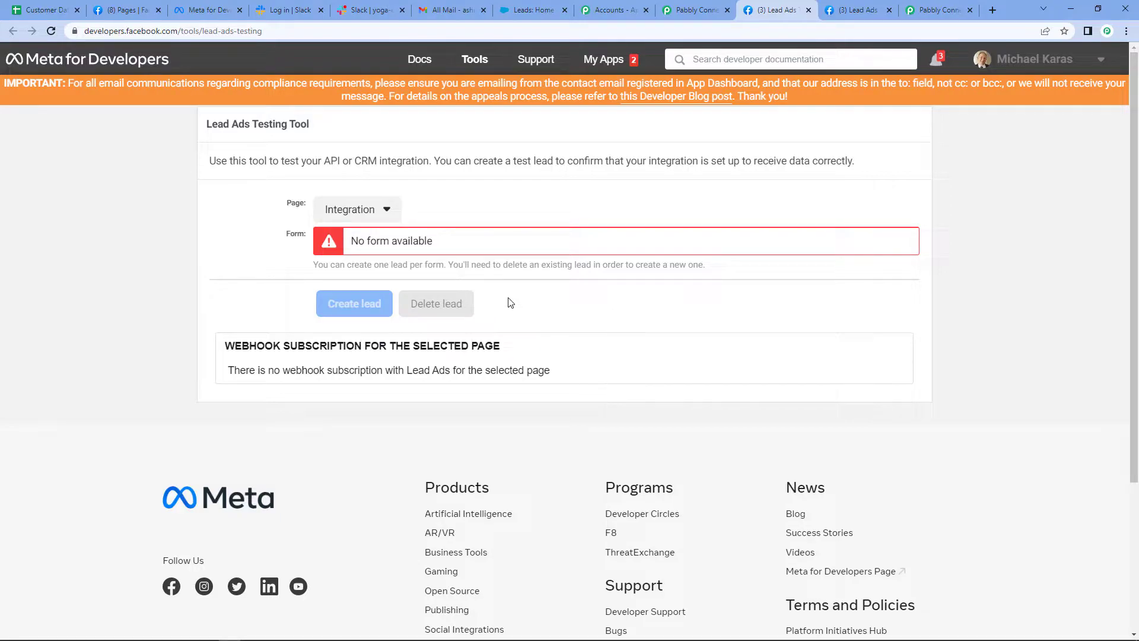
Find the Yoga Classes page in the testing tool and delete the existing lead of its Yoga Session form
{"action": "left_click", "coordinate": [383, 216]}
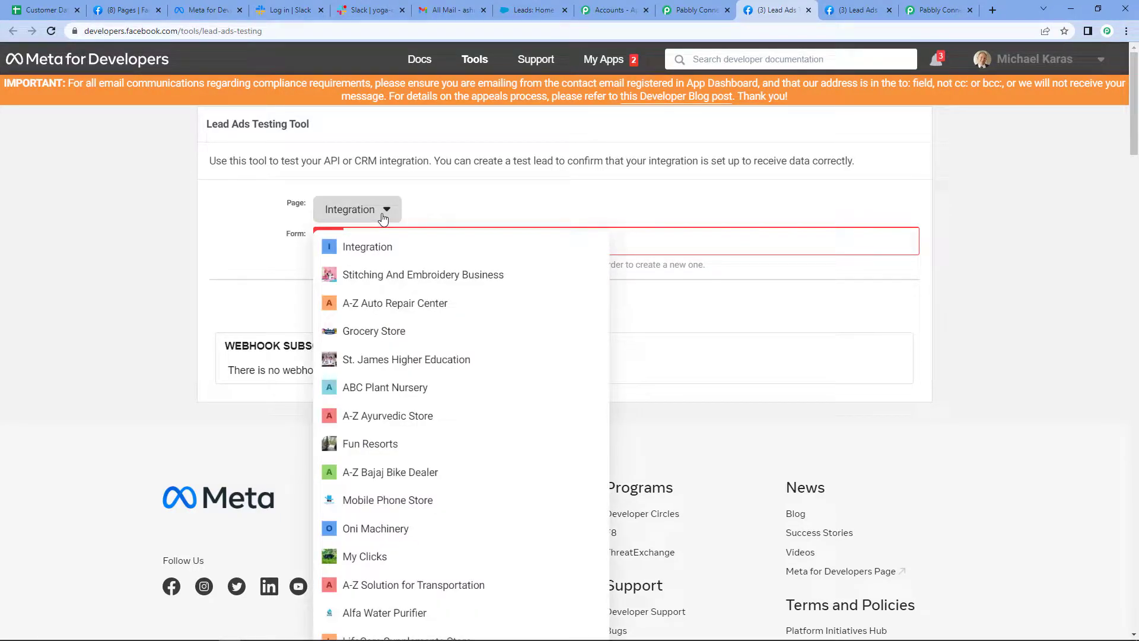
{"action": "key", "text": "Down"}
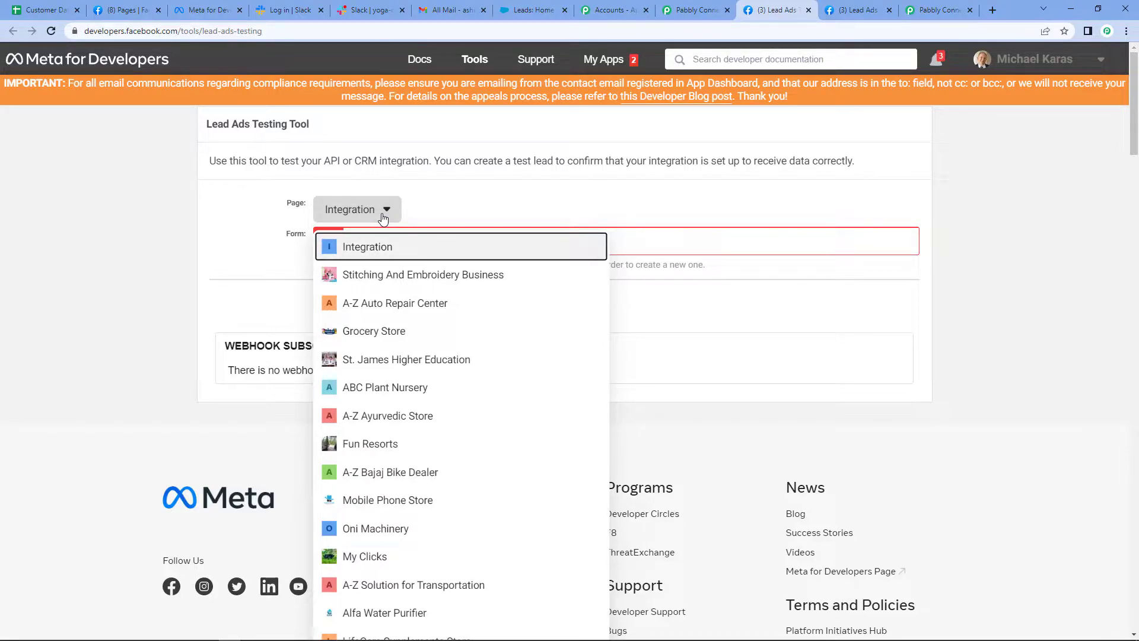
{"action": "key", "text": "ctrl+f"}
{"action": "type", "text": "yo"}
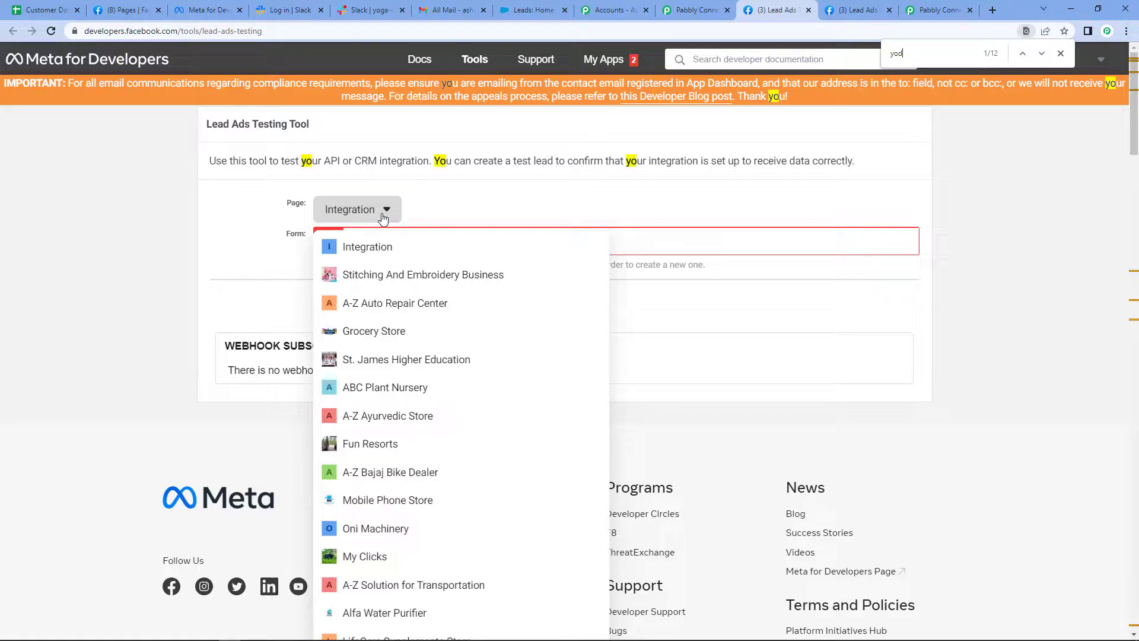
{"action": "type", "text": "ga"}
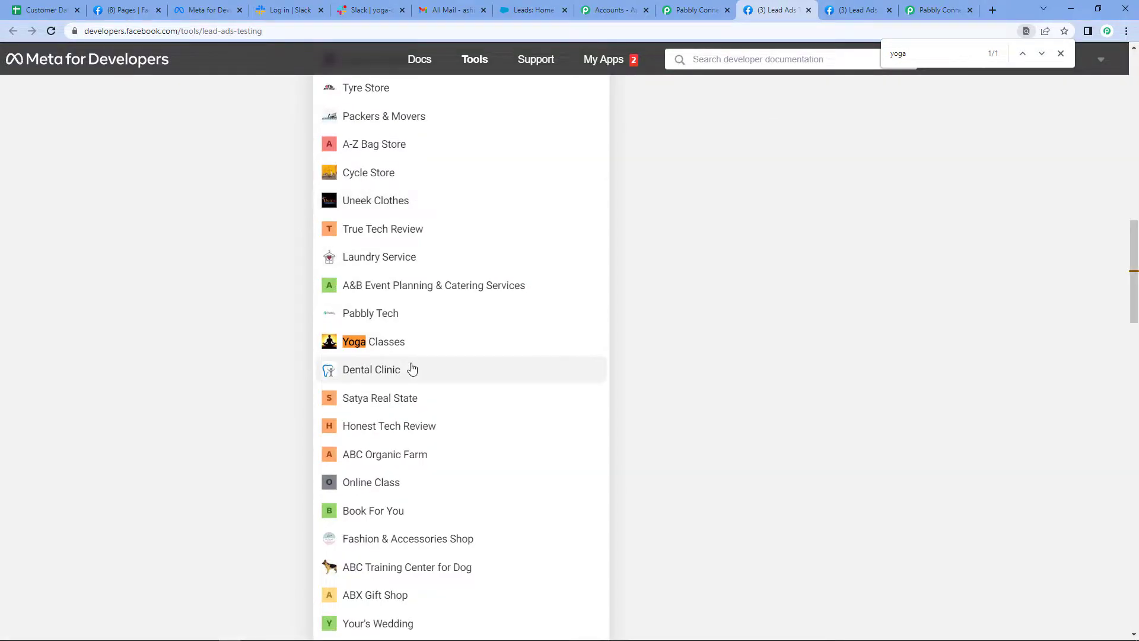
{"action": "left_click", "coordinate": [397, 343]}
{"action": "scroll", "coordinate": [509, 264], "scroll_direction": "up", "scroll_amount": 4}
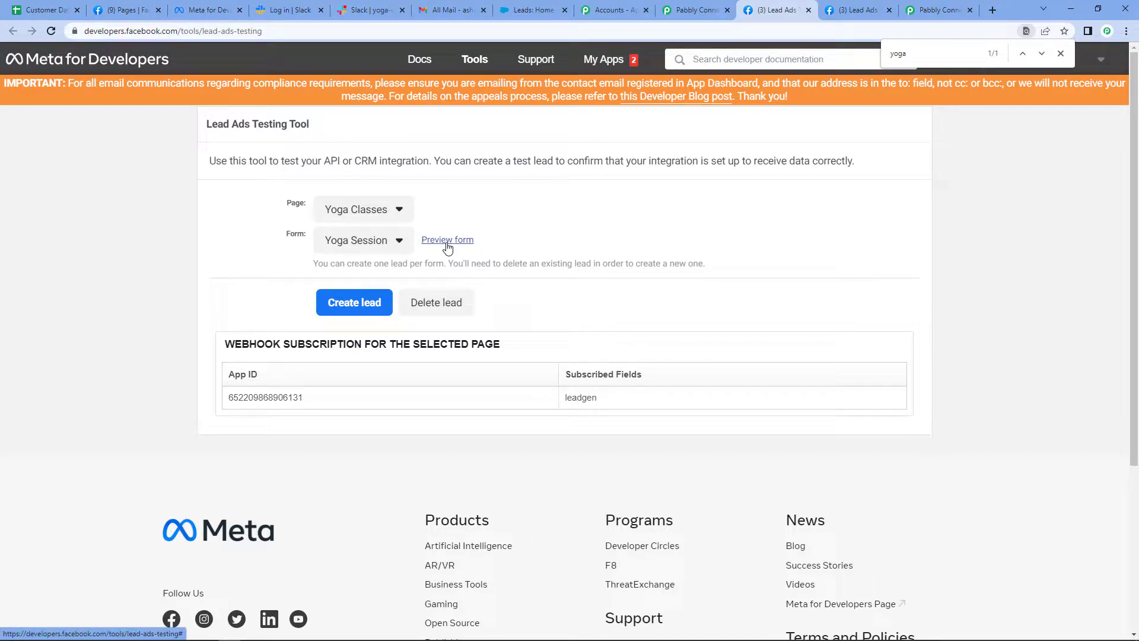
{"action": "left_click", "coordinate": [432, 303]}
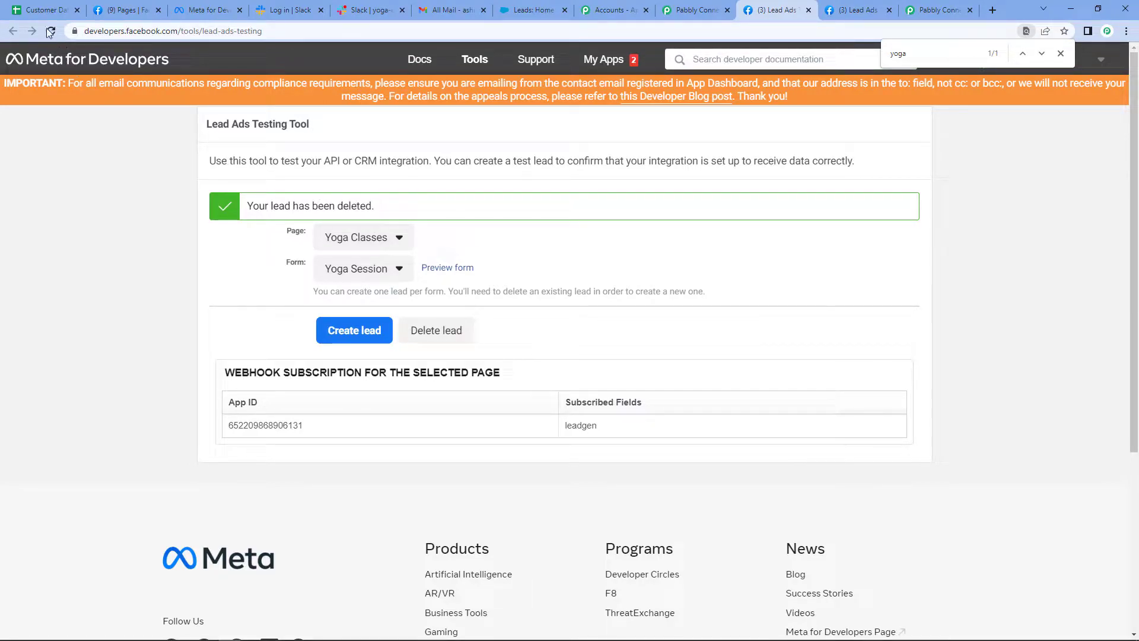
Reload the testing tool, reselect the Yoga Classes page and open the preview of its Yoga Session form
{"action": "key", "text": "F5"}
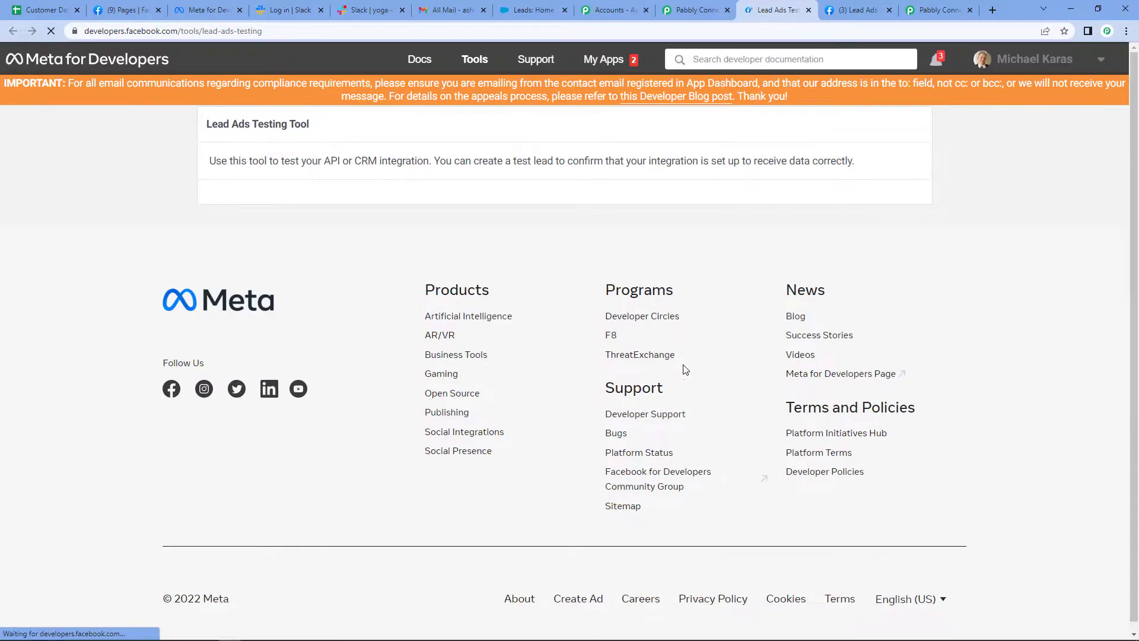
{"action": "left_click", "coordinate": [384, 215]}
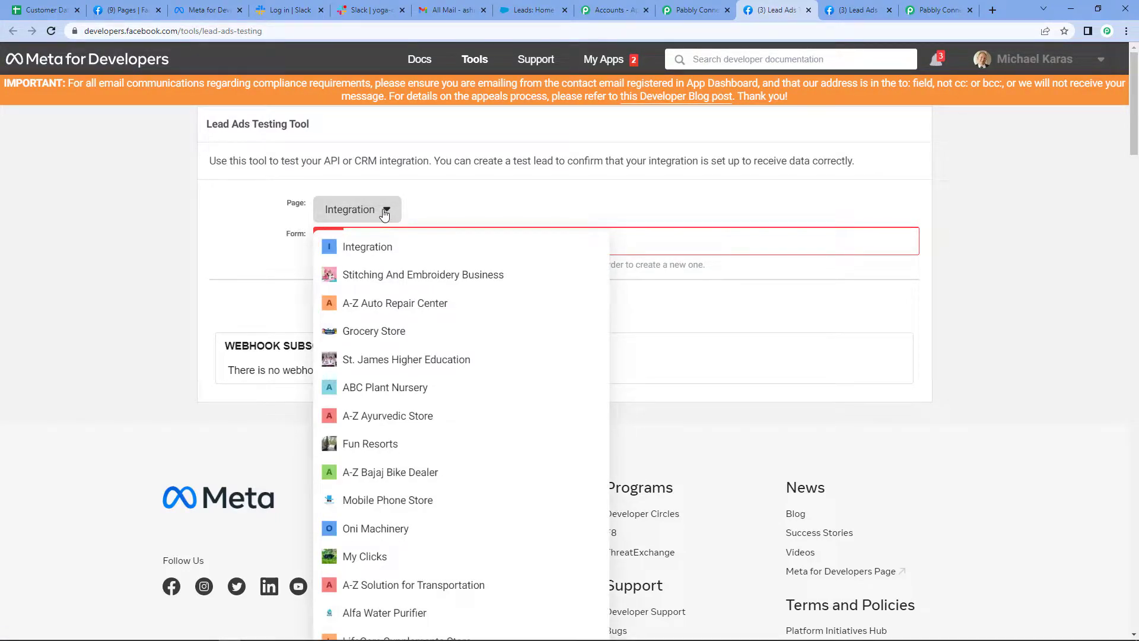
{"action": "key", "text": "ctrl+f"}
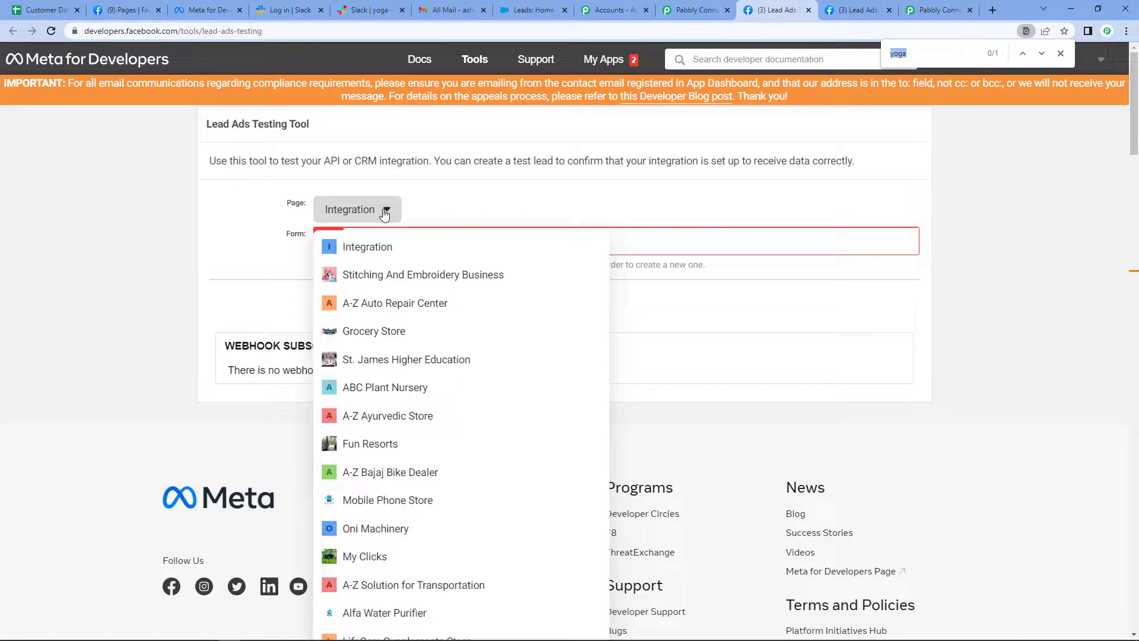
{"action": "type", "text": "yoga"}
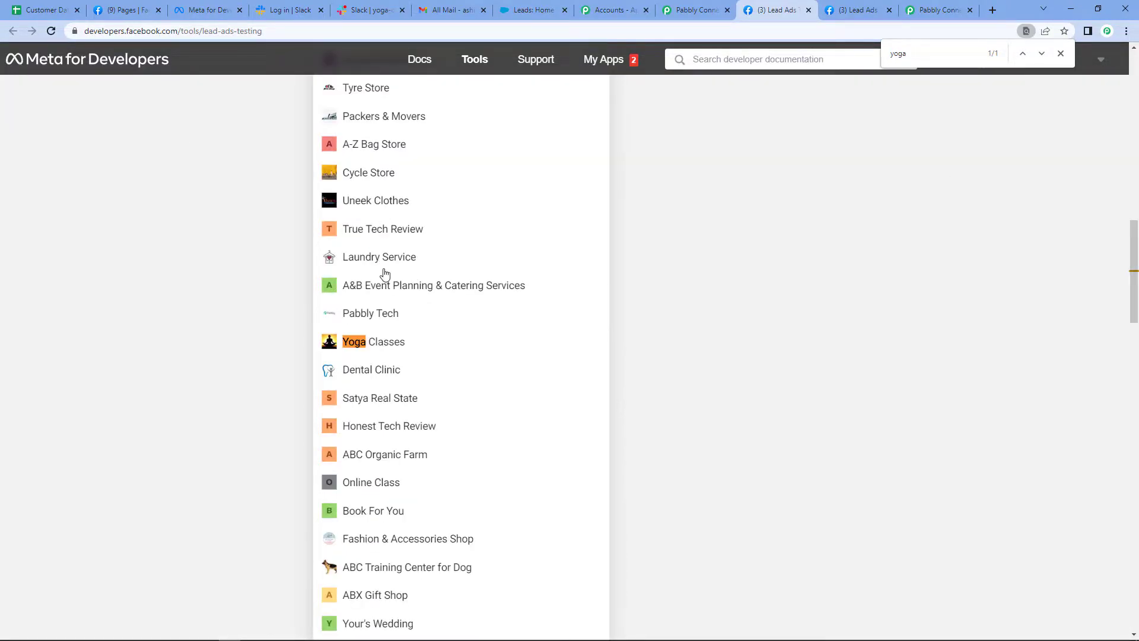
{"action": "left_click", "coordinate": [375, 350]}
{"action": "scroll", "coordinate": [439, 273], "scroll_direction": "up", "scroll_amount": 5}
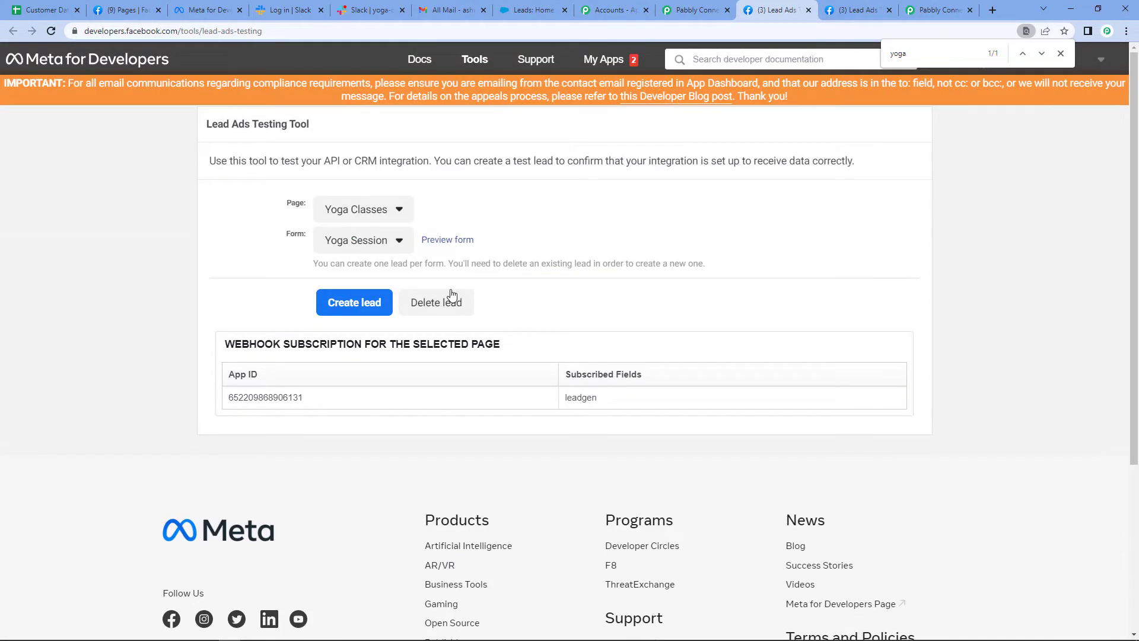
{"action": "left_click", "coordinate": [446, 241]}
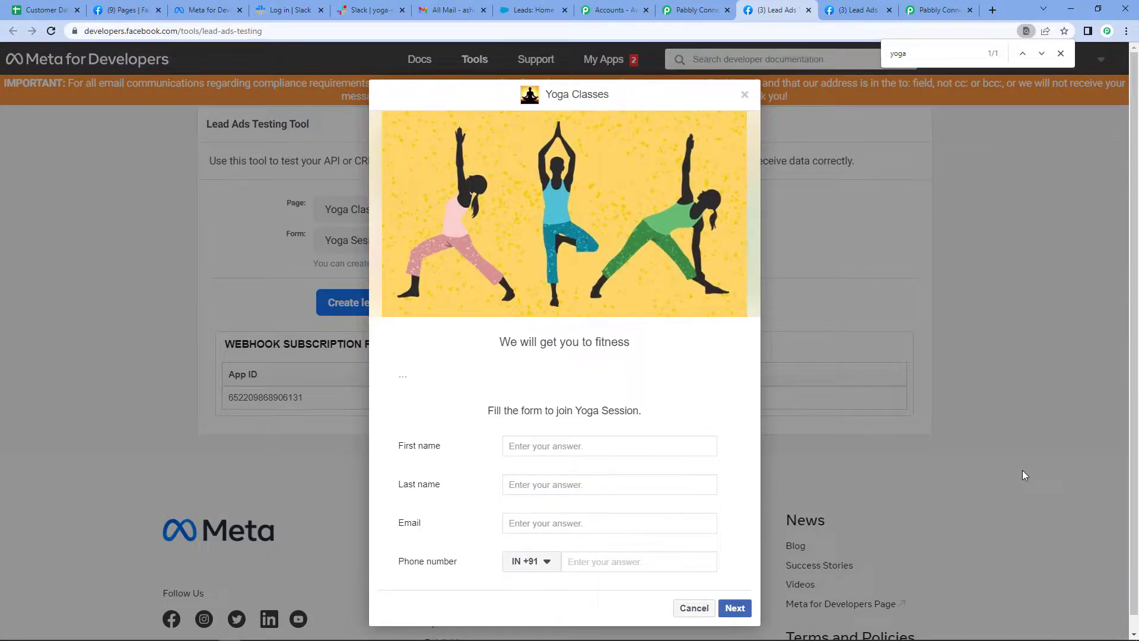
Fill in the Yoga Session test form with a dummy first name, last name, e-mail address and phone number
{"action": "left_click", "coordinate": [554, 449]}
{"action": "type", "text": "Dummy123"}
{"action": "left_click", "coordinate": [548, 484]}
{"action": "type", "text": "Name123"}
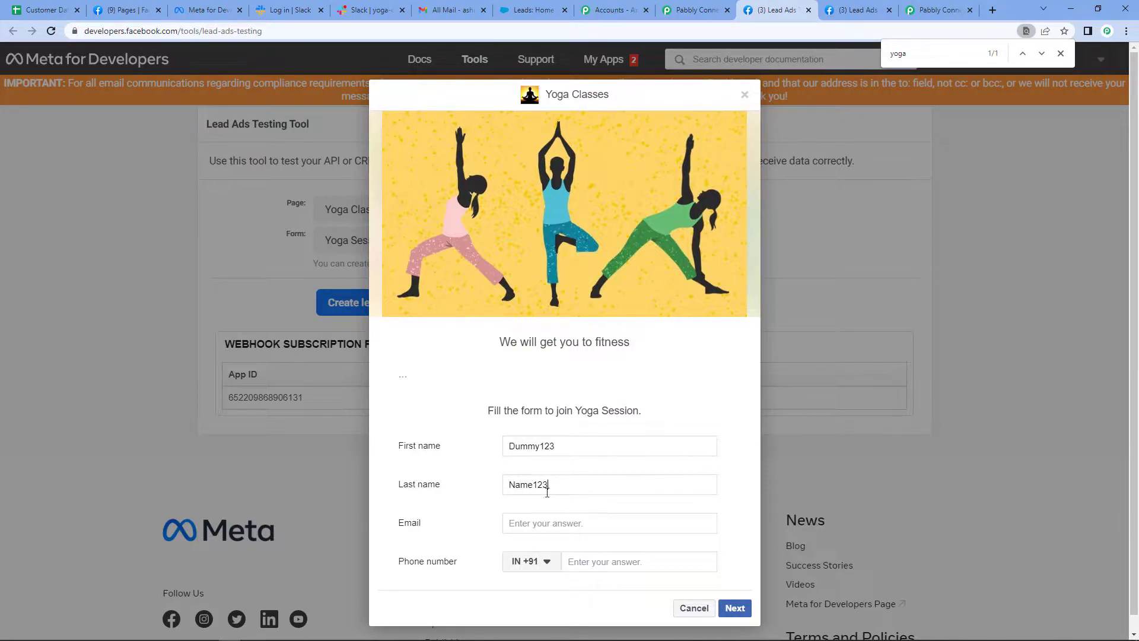
{"action": "left_click", "coordinate": [542, 521]}
{"action": "left_click", "coordinate": [604, 560]}
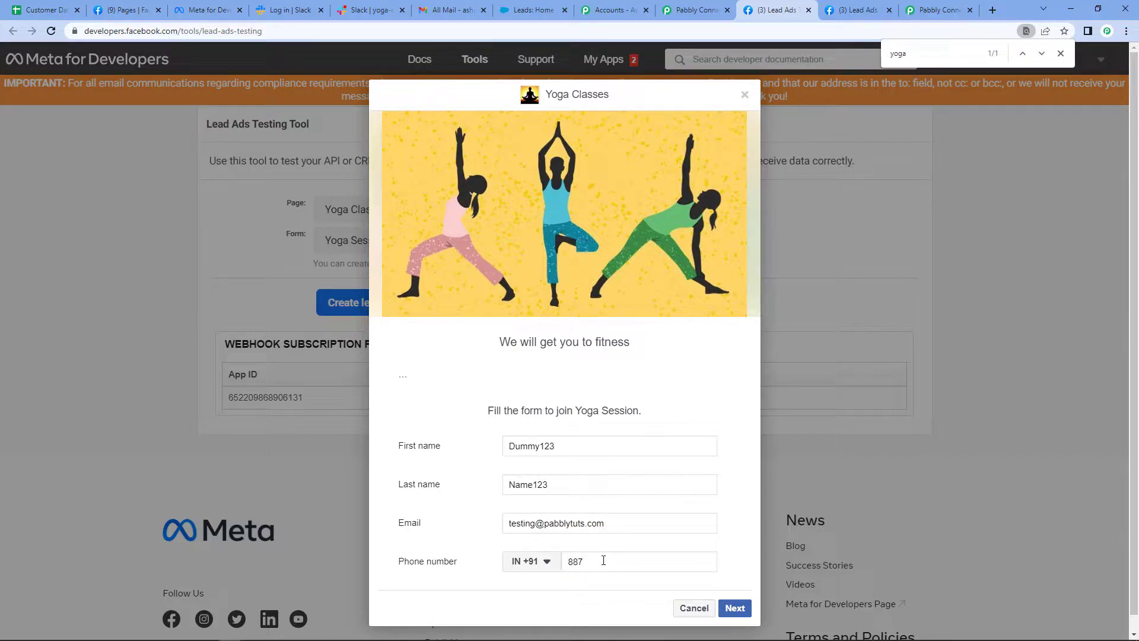
Submit the Yoga Session test lead and close the form preview
{"action": "left_click", "coordinate": [734, 607]}
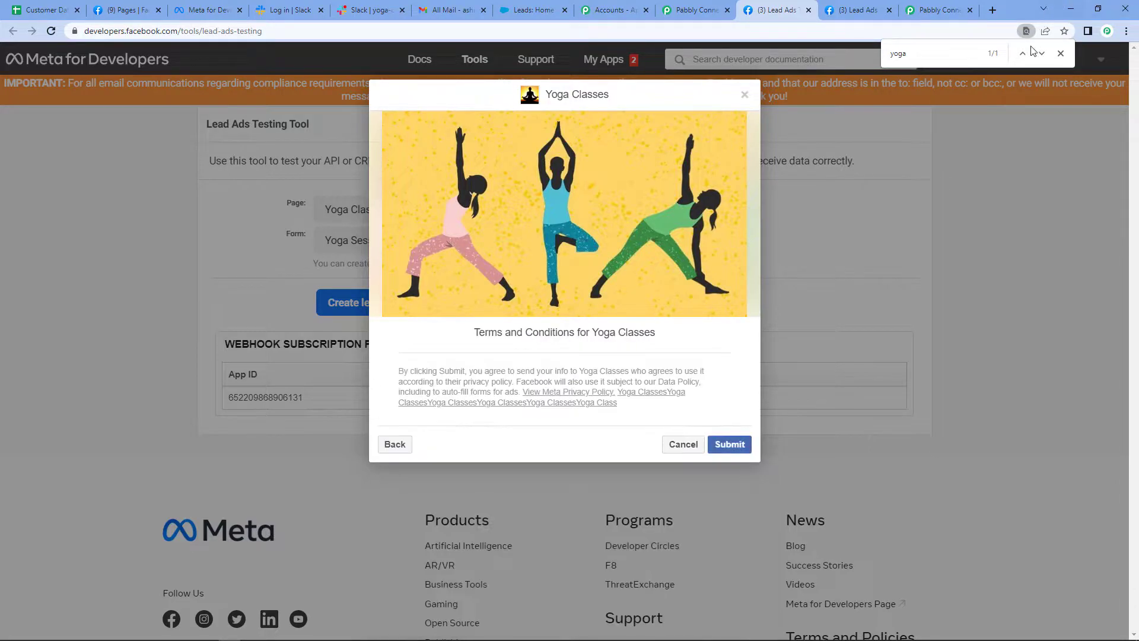
{"action": "left_click", "coordinate": [729, 445]}
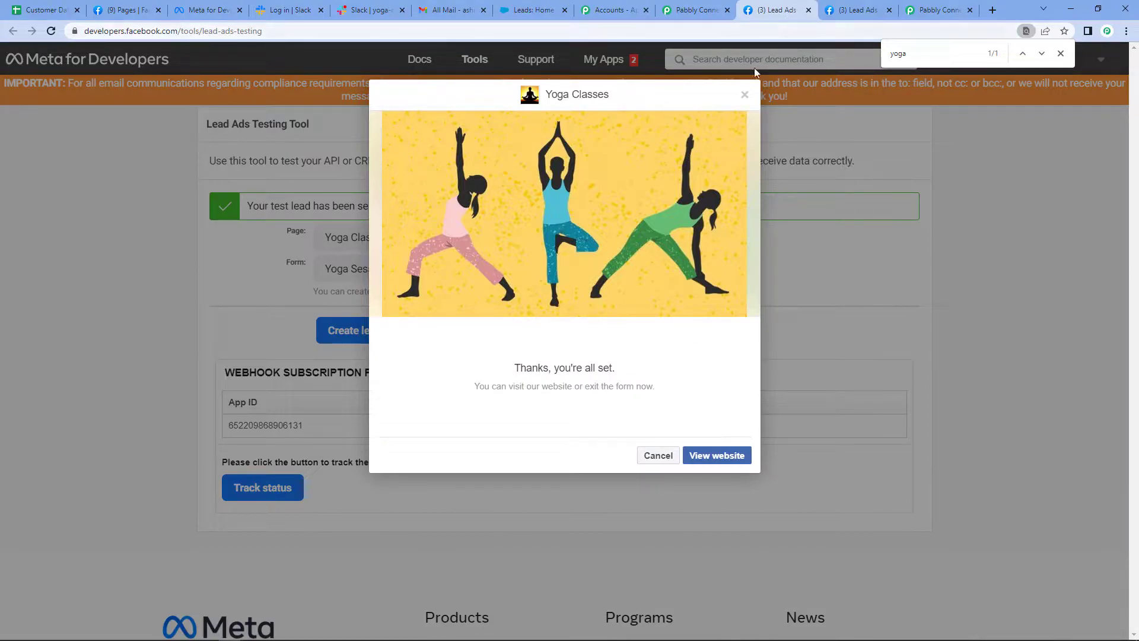
{"action": "left_click", "coordinate": [744, 97]}
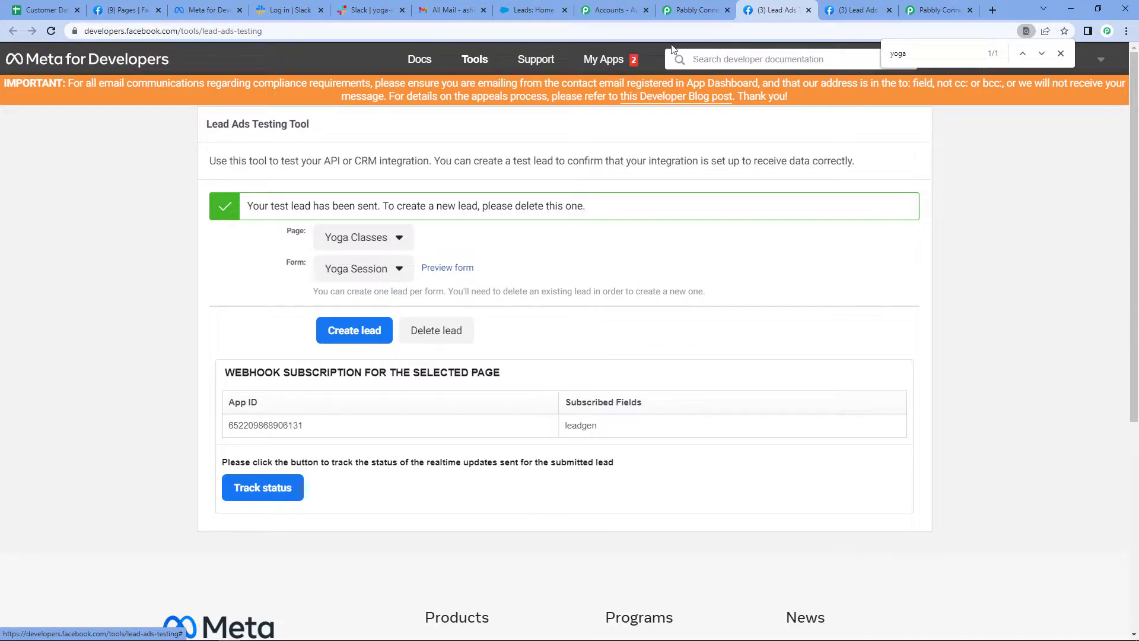
Return to the Pabbly Connect workflow and review the lead data captured in the Facebook trigger's response
{"action": "left_click", "coordinate": [696, 11]}
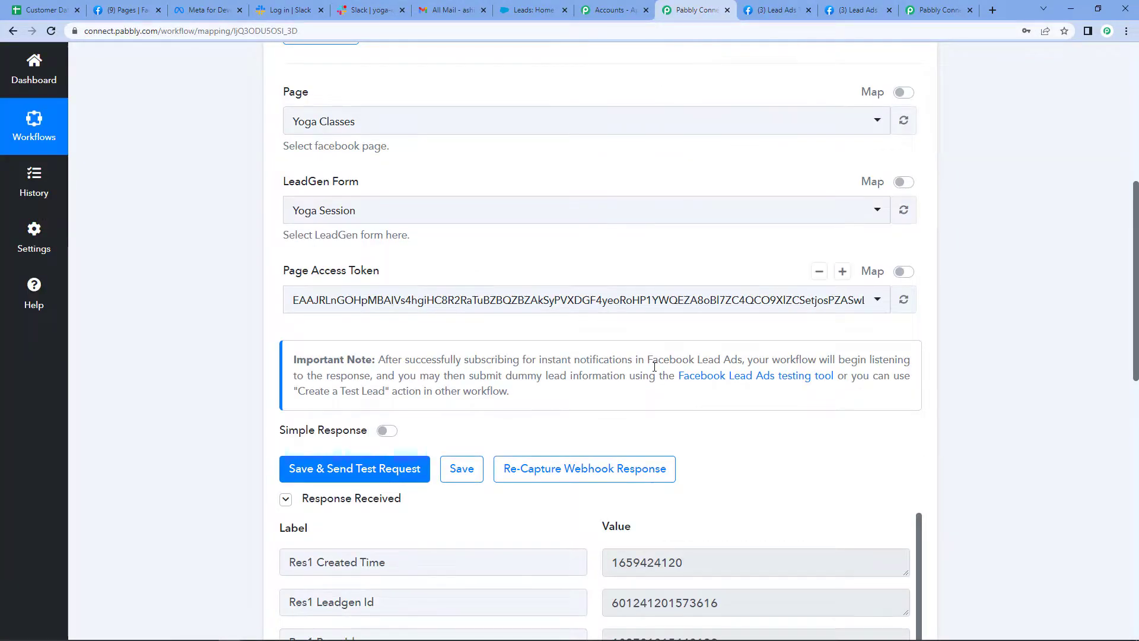
{"action": "scroll", "coordinate": [656, 371], "scroll_direction": "down", "scroll_amount": 3}
{"action": "scroll", "coordinate": [655, 371], "scroll_direction": "down", "scroll_amount": 3}
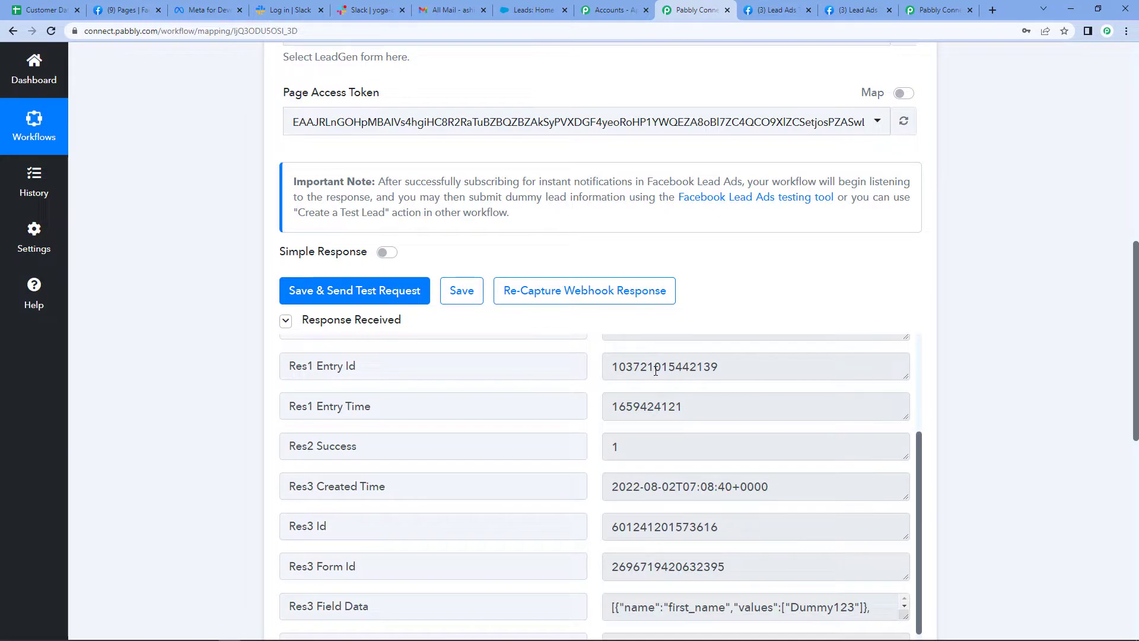
{"action": "scroll", "coordinate": [791, 514], "scroll_direction": "down", "scroll_amount": 2}
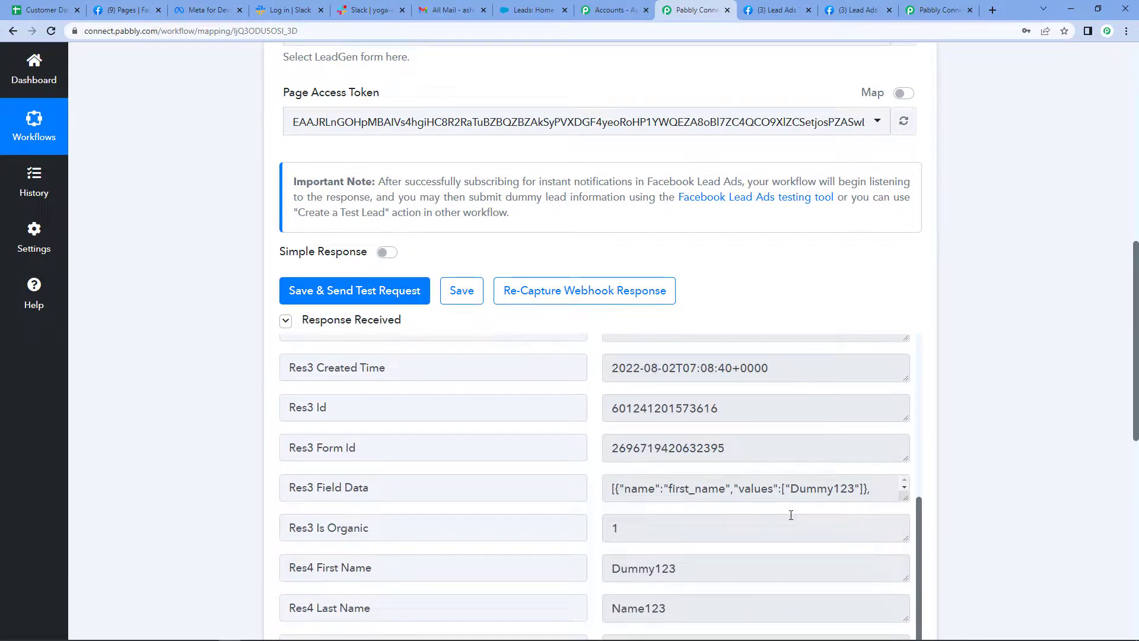
{"action": "scroll", "coordinate": [1080, 463], "scroll_direction": "down", "scroll_amount": 1}
{"action": "scroll", "coordinate": [1081, 463], "scroll_direction": "down", "scroll_amount": 2}
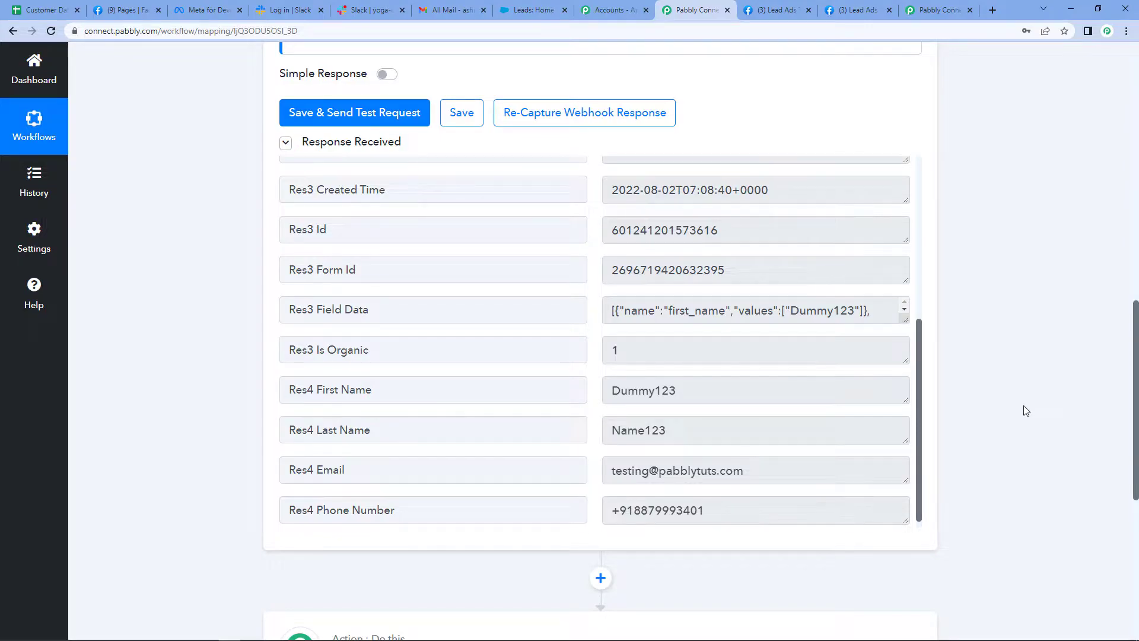
Set the workflow's second step to the Slack app with the action event Send Channel Message
{"action": "scroll", "coordinate": [1026, 410], "scroll_direction": "down", "scroll_amount": 4}
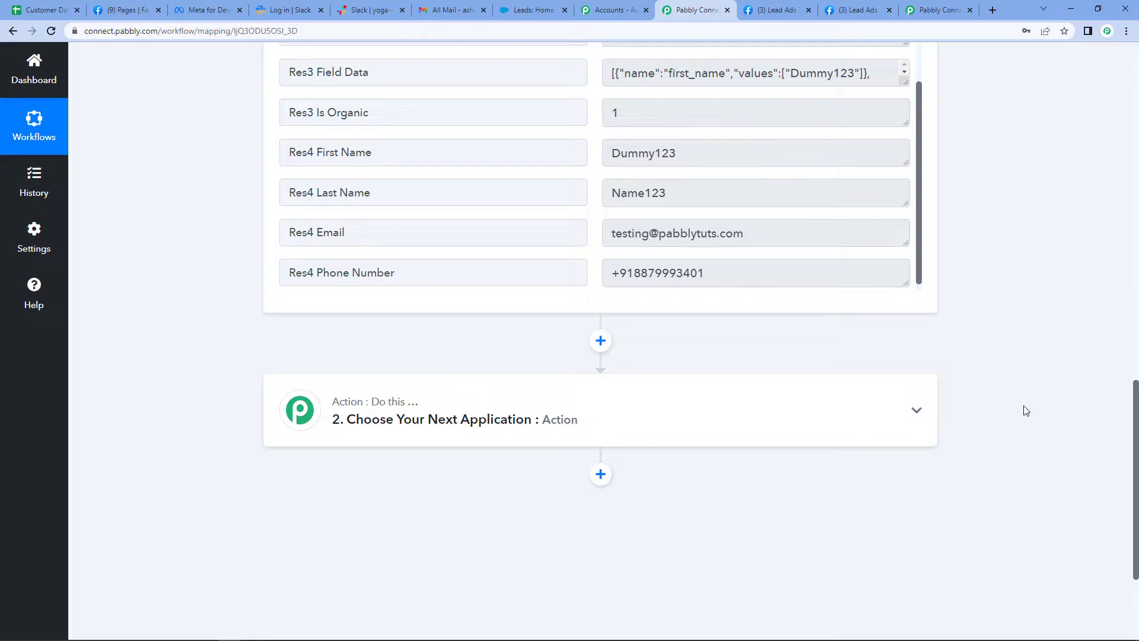
{"action": "left_click", "coordinate": [417, 418]}
{"action": "left_click", "coordinate": [373, 492]}
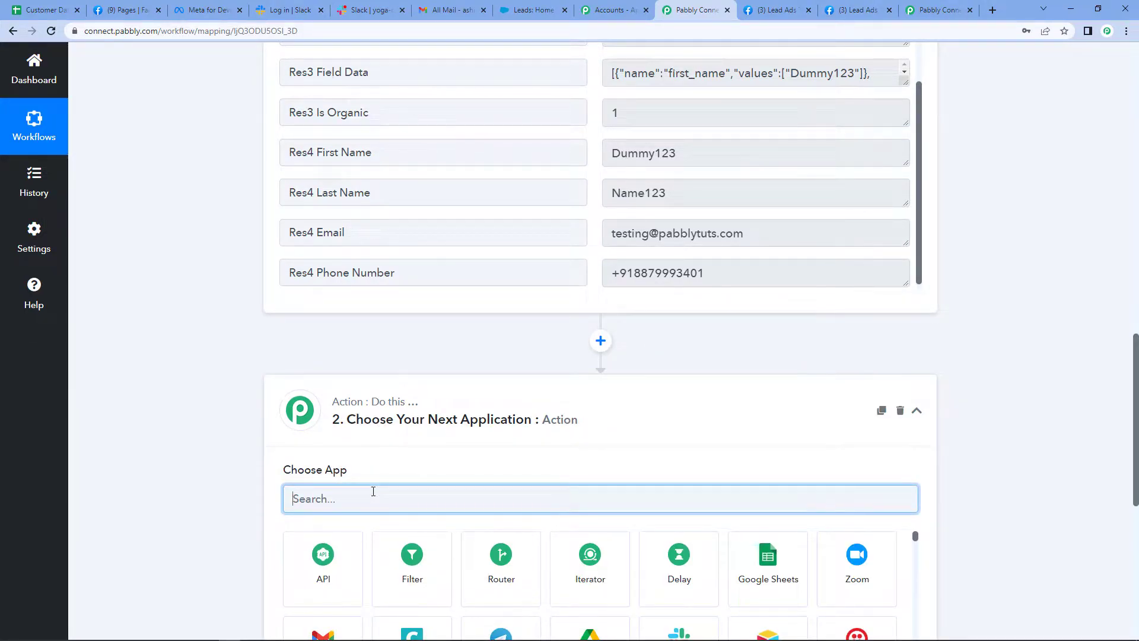
{"action": "type", "text": "Slack"}
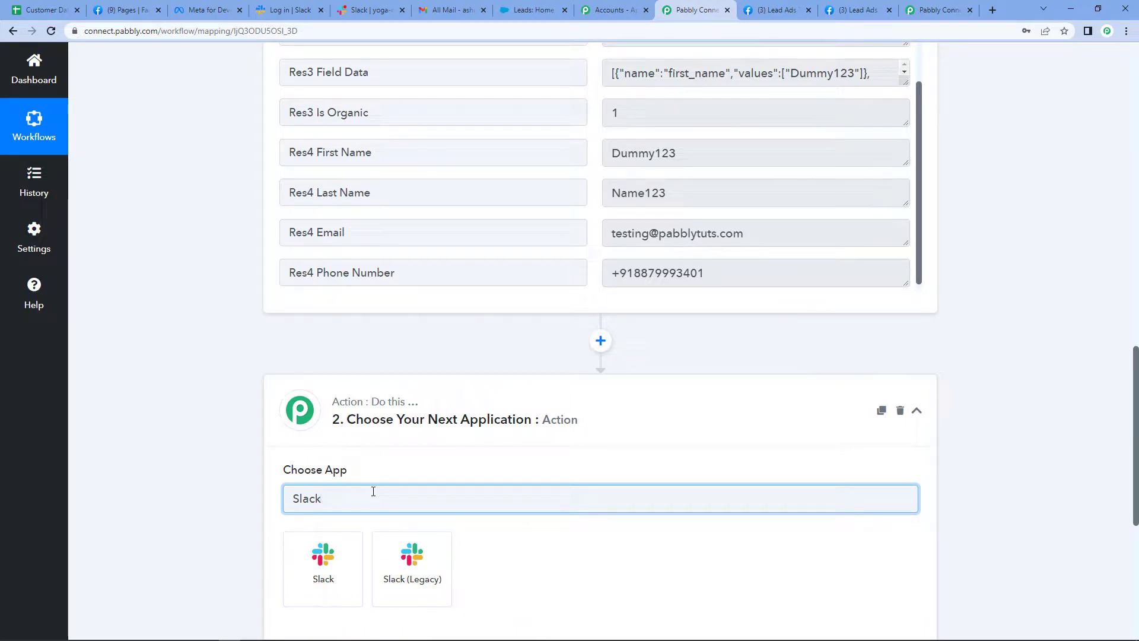
{"action": "left_click", "coordinate": [343, 561]}
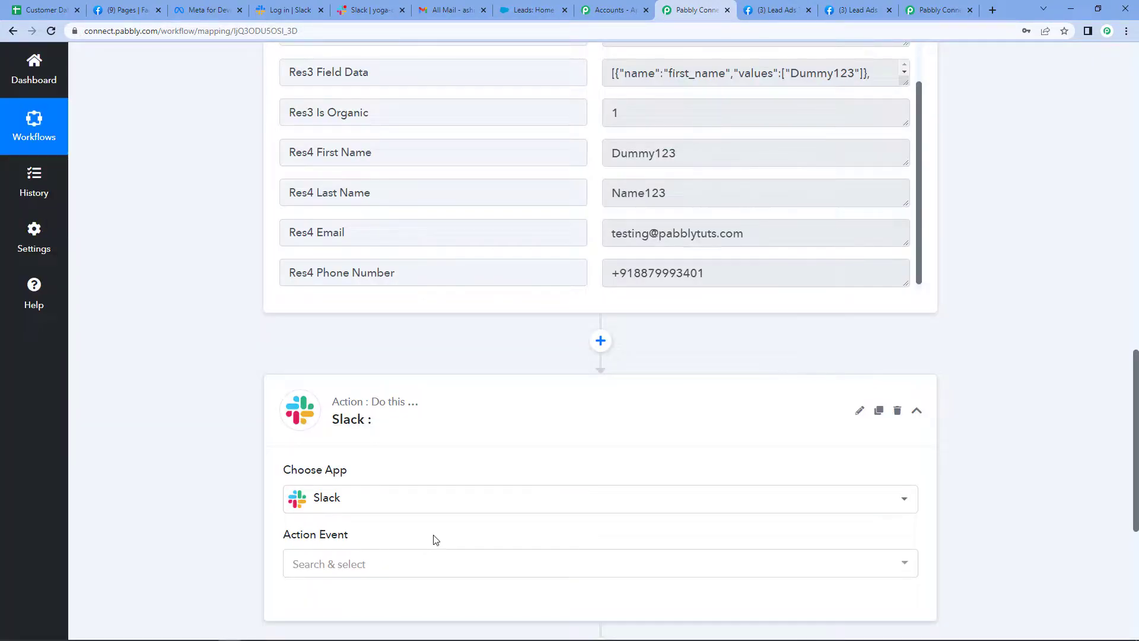
{"action": "scroll", "coordinate": [356, 516], "scroll_direction": "down", "scroll_amount": 1}
{"action": "left_click", "coordinate": [328, 506]}
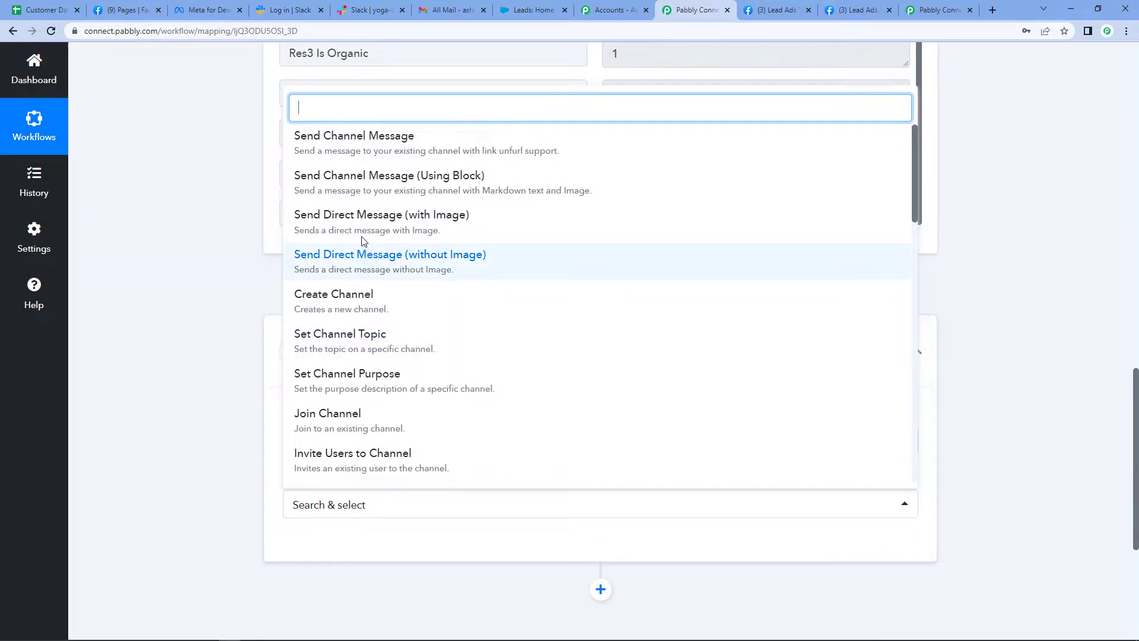
{"action": "left_click", "coordinate": [321, 144]}
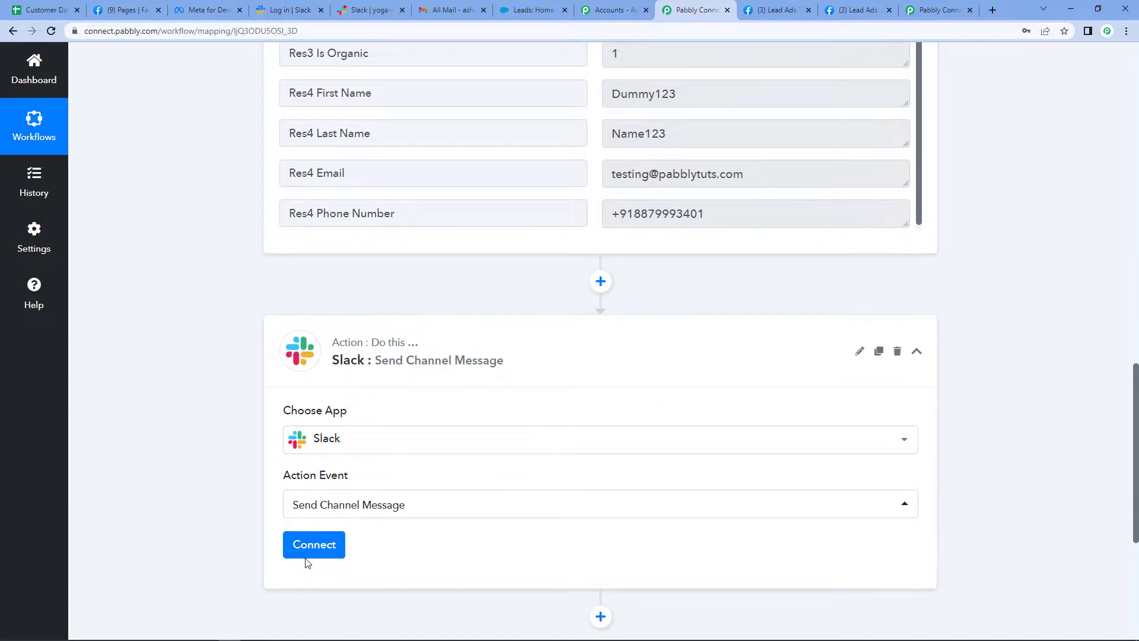
Add a new Slack connection with token type user and allow Pabbly Connect to access the Slack workspace
{"action": "left_click", "coordinate": [327, 552]}
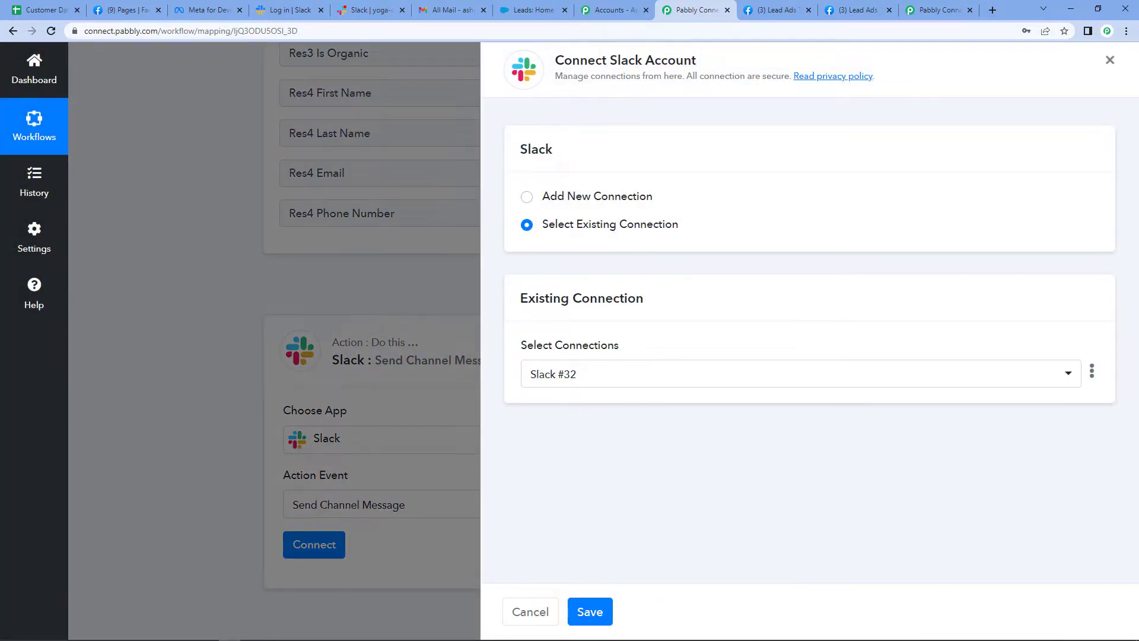
{"action": "left_click", "coordinate": [526, 199]}
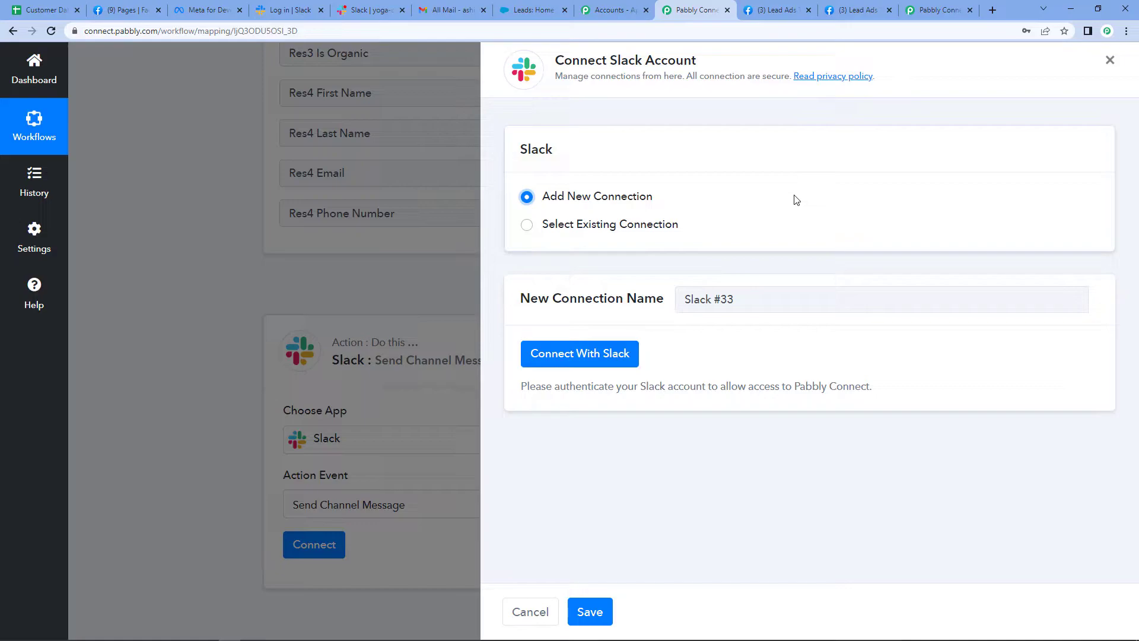
{"action": "left_click", "coordinate": [608, 360]}
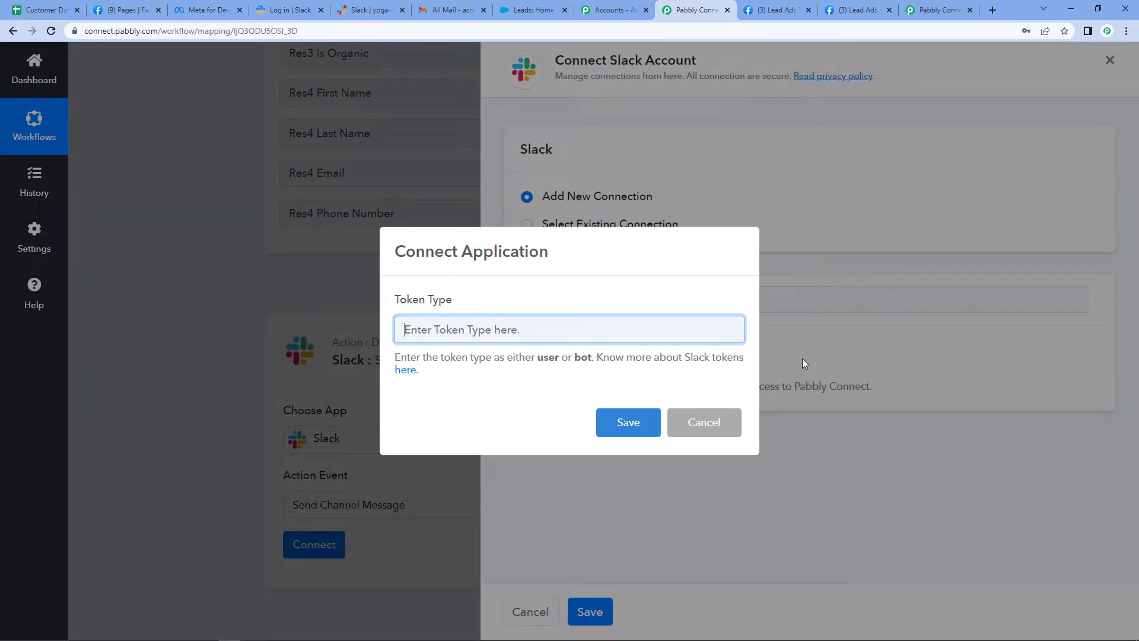
{"action": "type", "text": "user"}
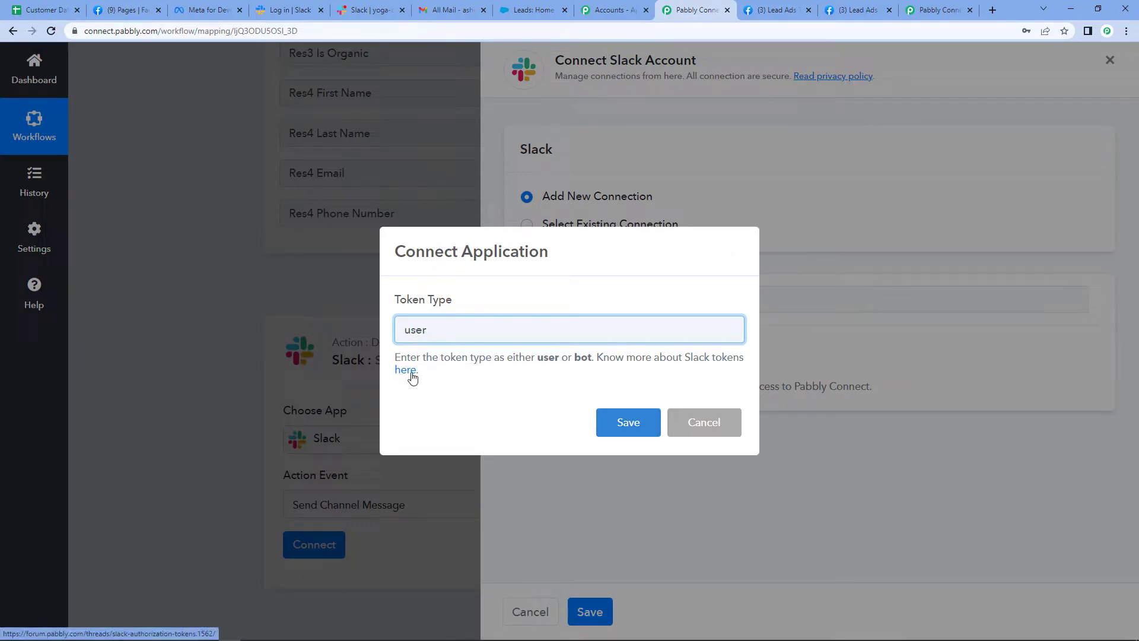
{"action": "left_click", "coordinate": [629, 429]}
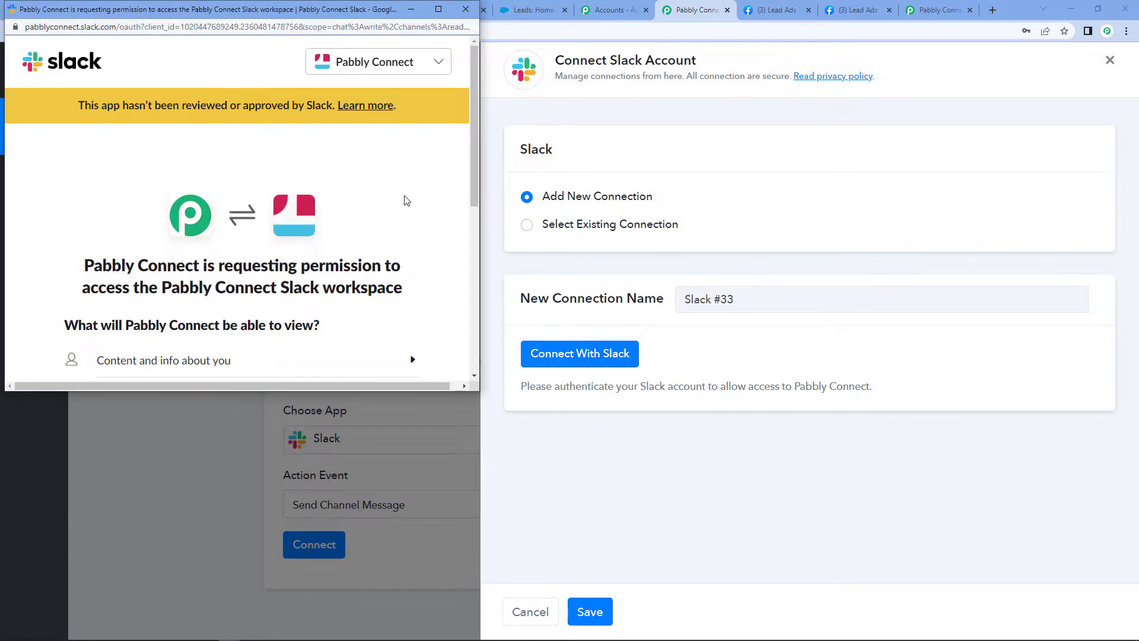
{"action": "scroll", "coordinate": [401, 200], "scroll_direction": "down", "scroll_amount": 4}
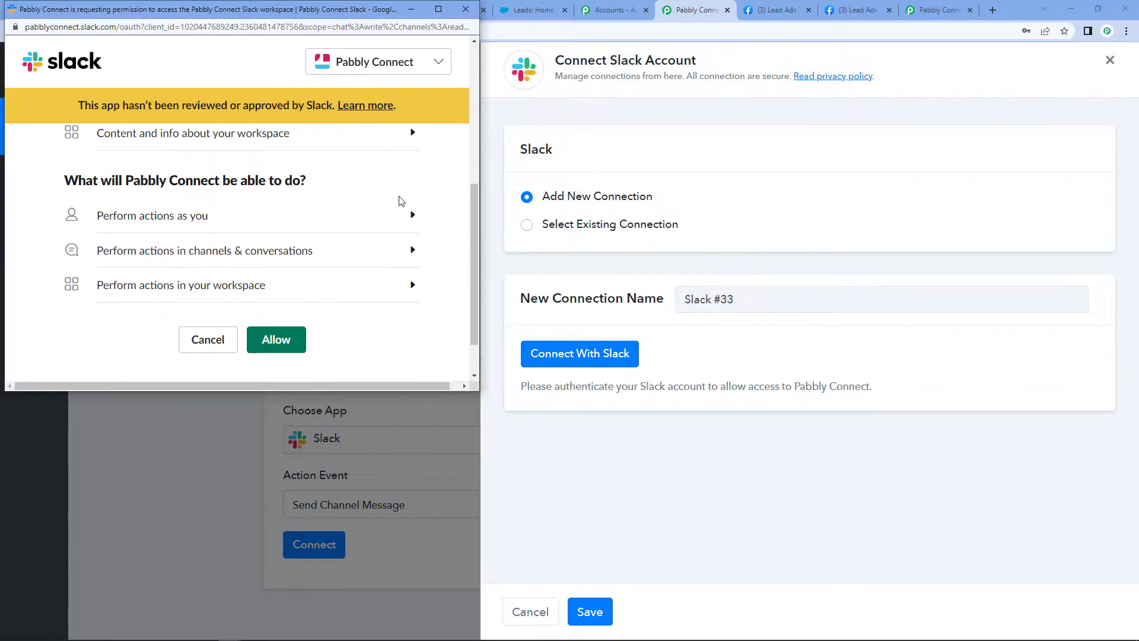
{"action": "left_click", "coordinate": [296, 344]}
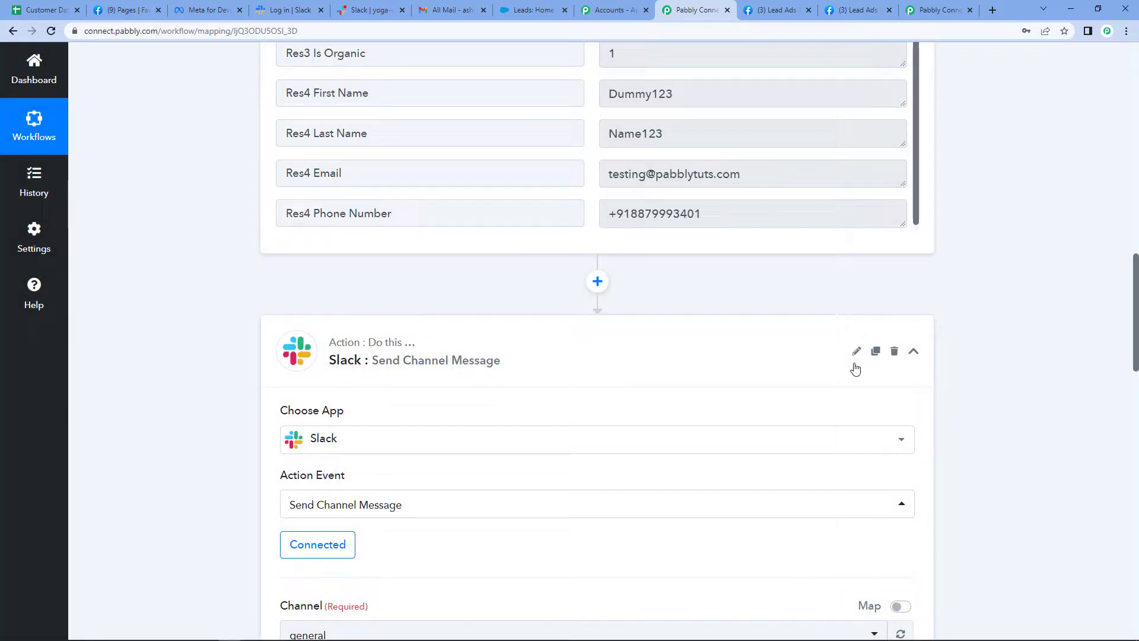
Look through the Slack workspace's channel list for yoga-classes and view the option for creating a channel
{"action": "scroll", "coordinate": [786, 336], "scroll_direction": "down", "scroll_amount": 1}
{"action": "scroll", "coordinate": [786, 335], "scroll_direction": "down", "scroll_amount": 8}
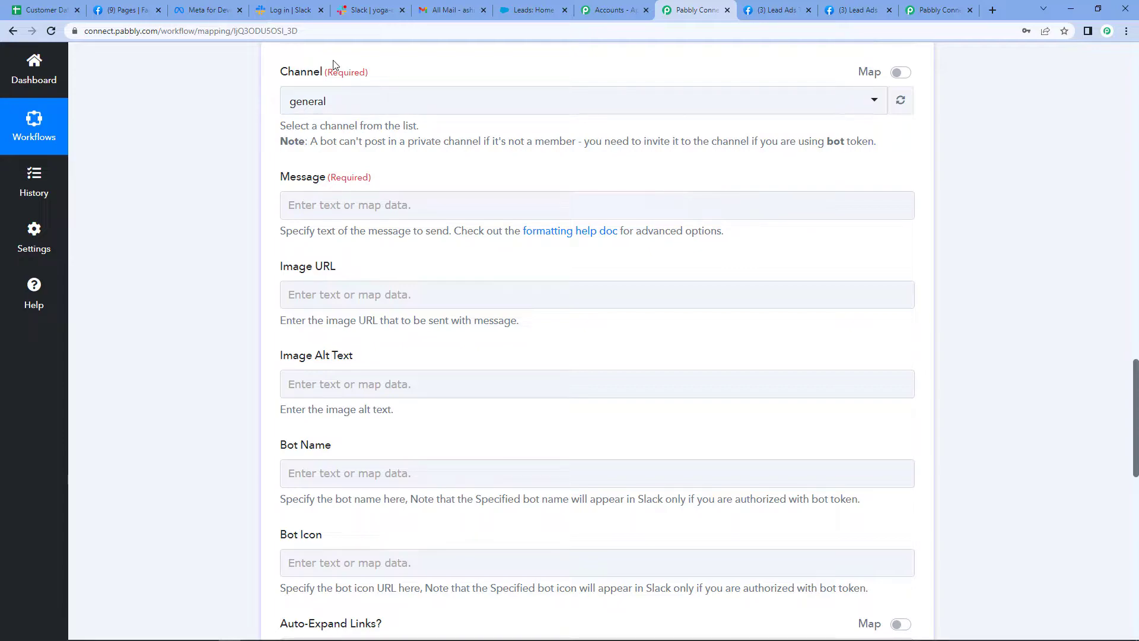
{"action": "left_click", "coordinate": [365, 10]}
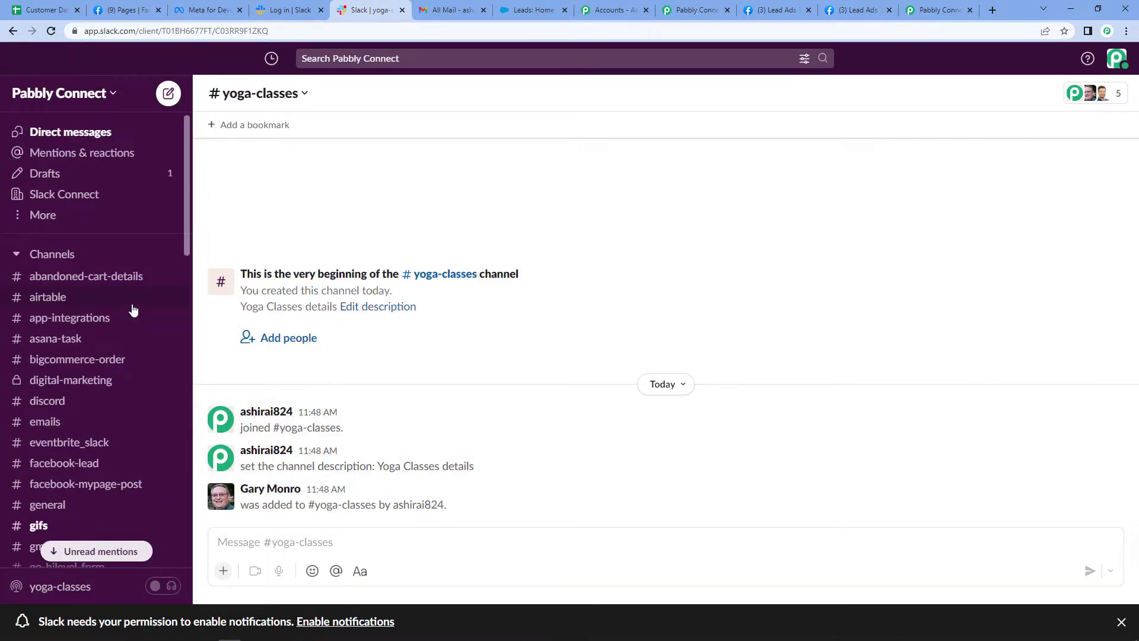
{"action": "scroll", "coordinate": [83, 372], "scroll_direction": "down", "scroll_amount": 3}
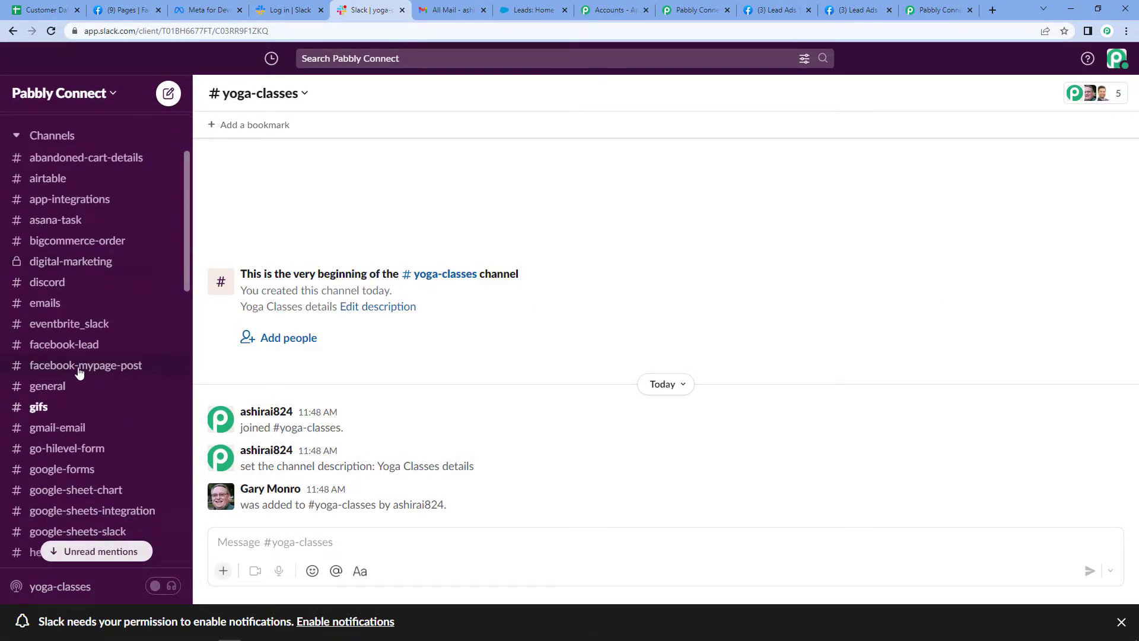
{"action": "scroll", "coordinate": [79, 372], "scroll_direction": "down", "scroll_amount": 12}
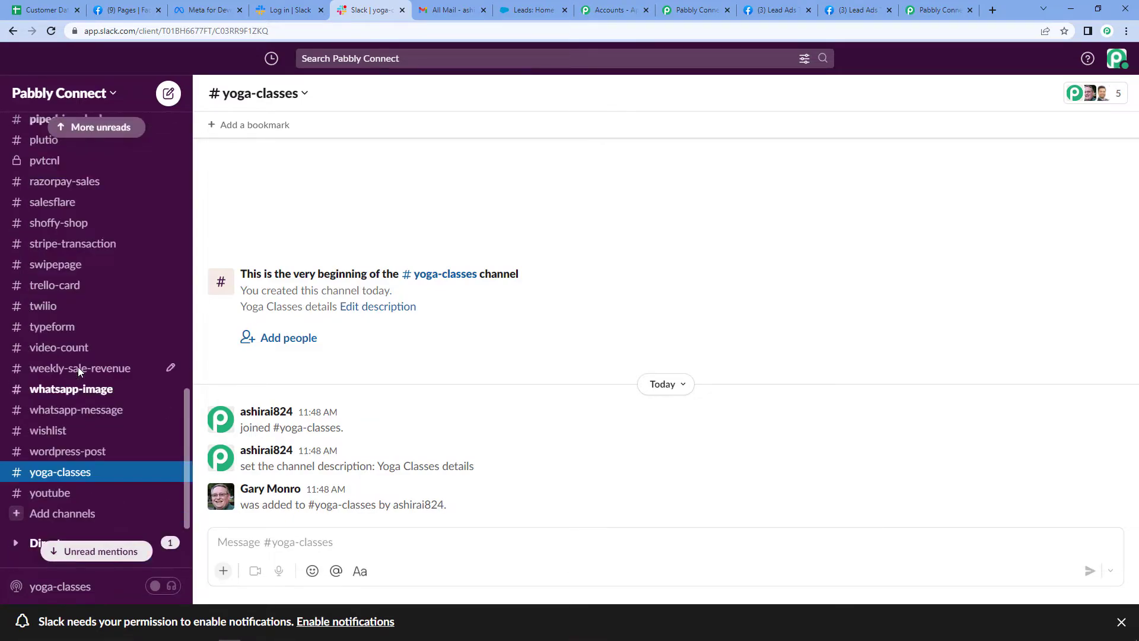
{"action": "scroll", "coordinate": [78, 371], "scroll_direction": "down", "scroll_amount": 2}
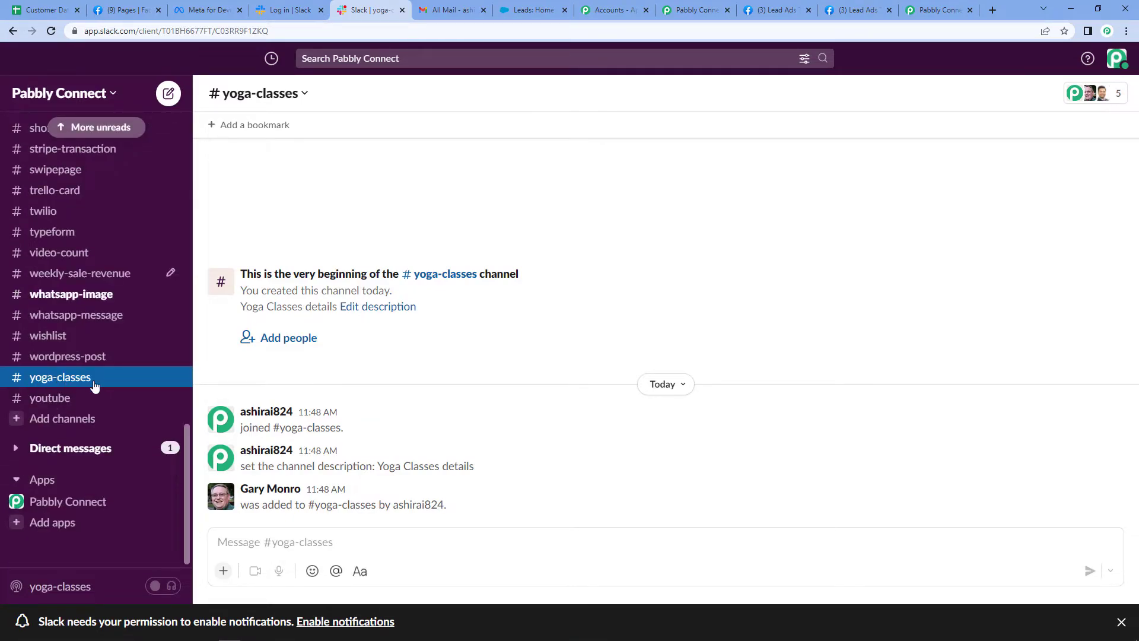
{"action": "scroll", "coordinate": [94, 386], "scroll_direction": "up", "scroll_amount": 15}
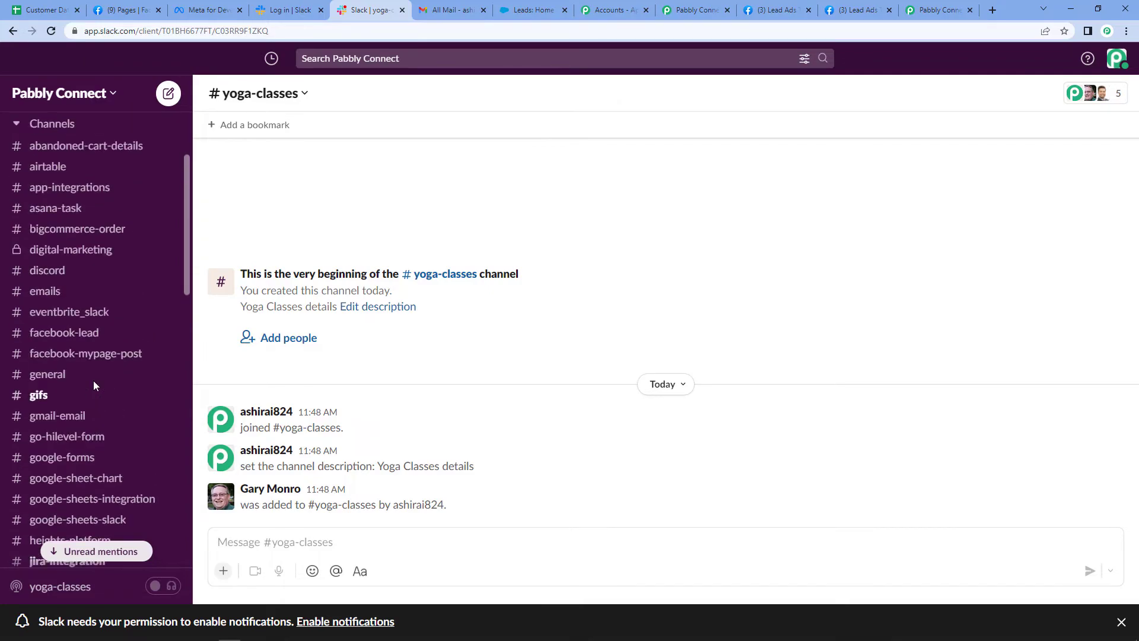
{"action": "scroll", "coordinate": [94, 385], "scroll_direction": "up", "scroll_amount": 2}
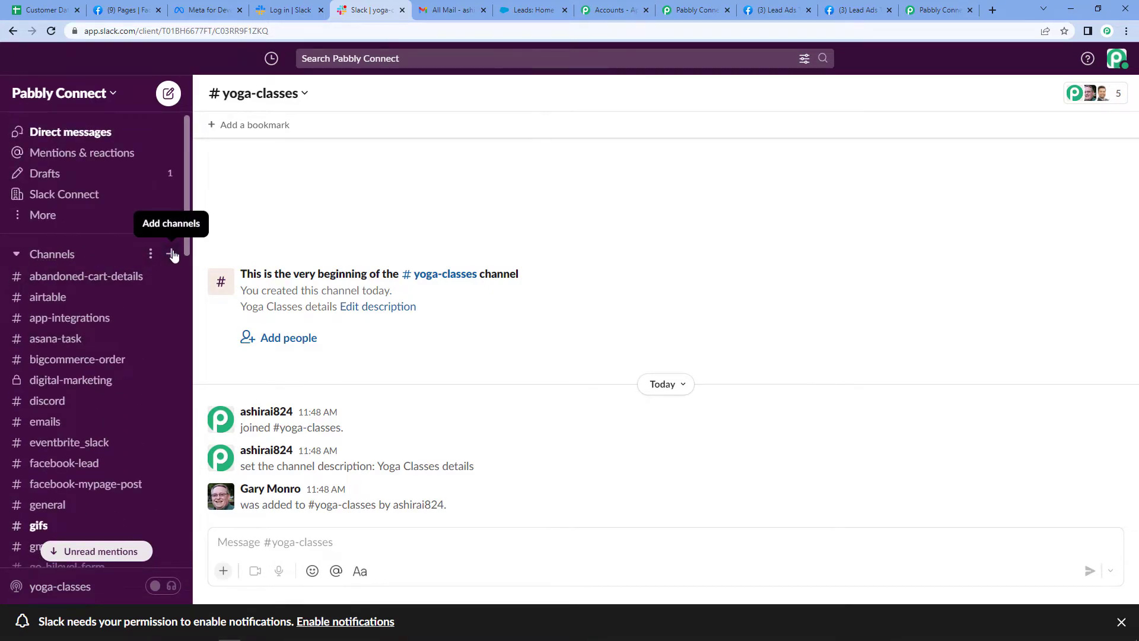
{"action": "left_click", "coordinate": [172, 255]}
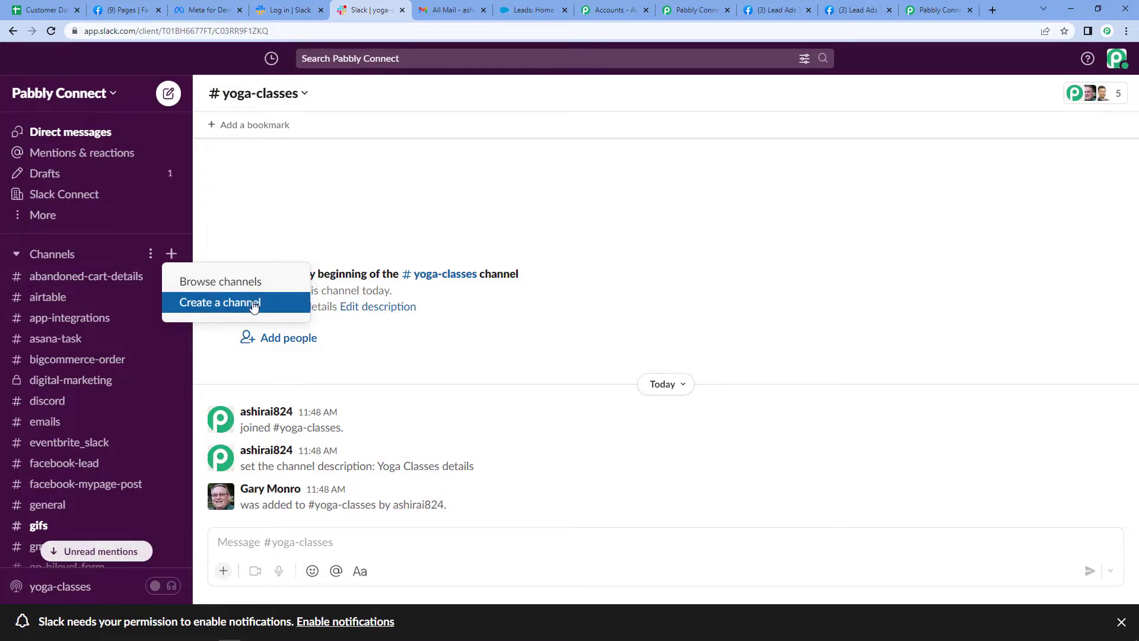
{"action": "left_click", "coordinate": [265, 209]}
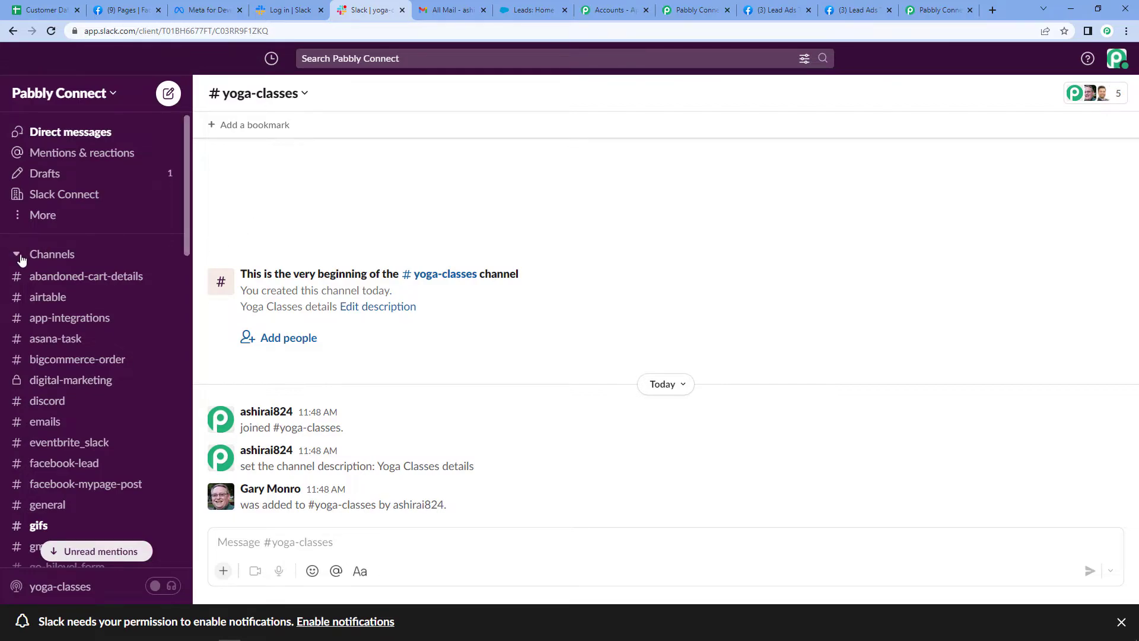
Back in Pabbly Connect, set the Slack action's Channel to yoga-classes
{"action": "left_click", "coordinate": [693, 10]}
{"action": "left_click", "coordinate": [329, 104]}
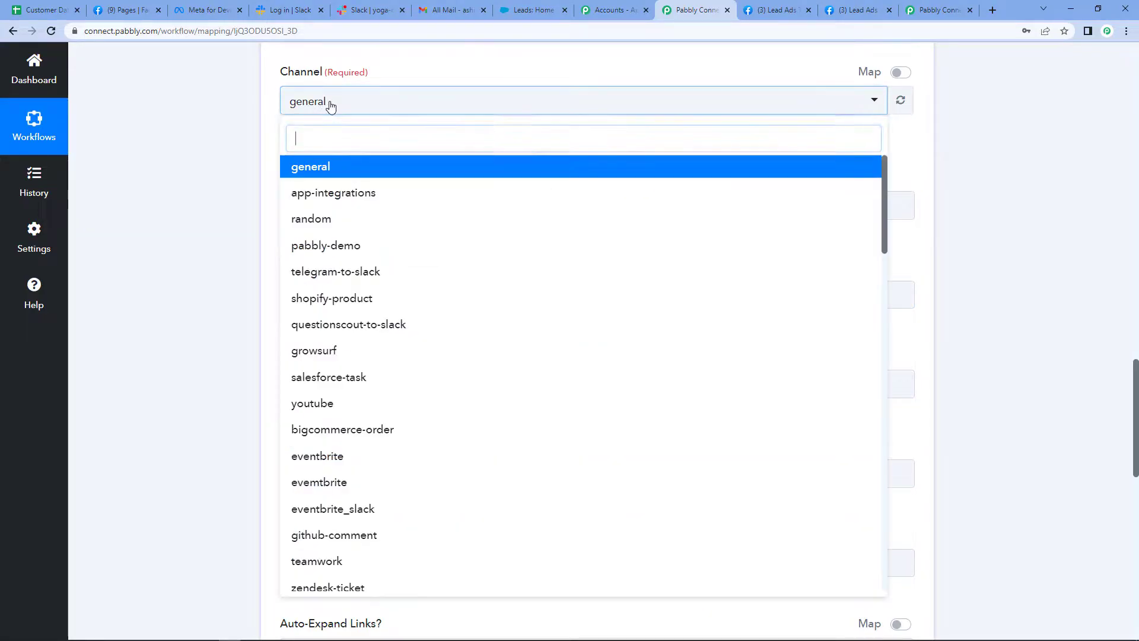
{"action": "type", "text": "yo"}
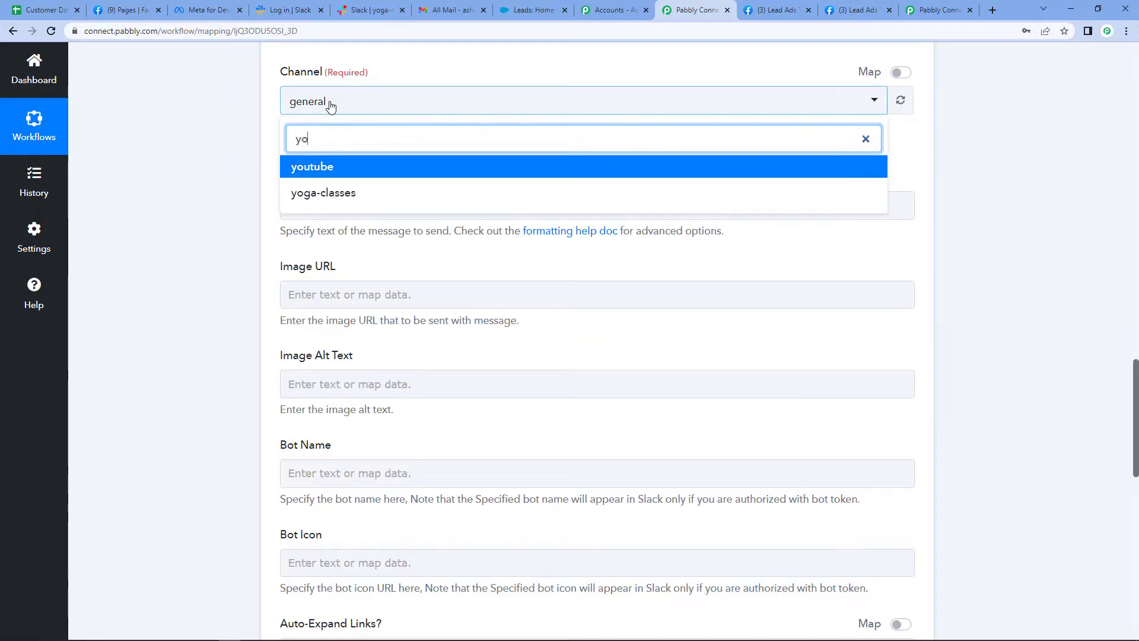
{"action": "left_click", "coordinate": [321, 193]}
Start the Slack message with "Hello Team," and, after a blank line, "We have received a new lead from Facebook Leads."
{"action": "left_click", "coordinate": [320, 208]}
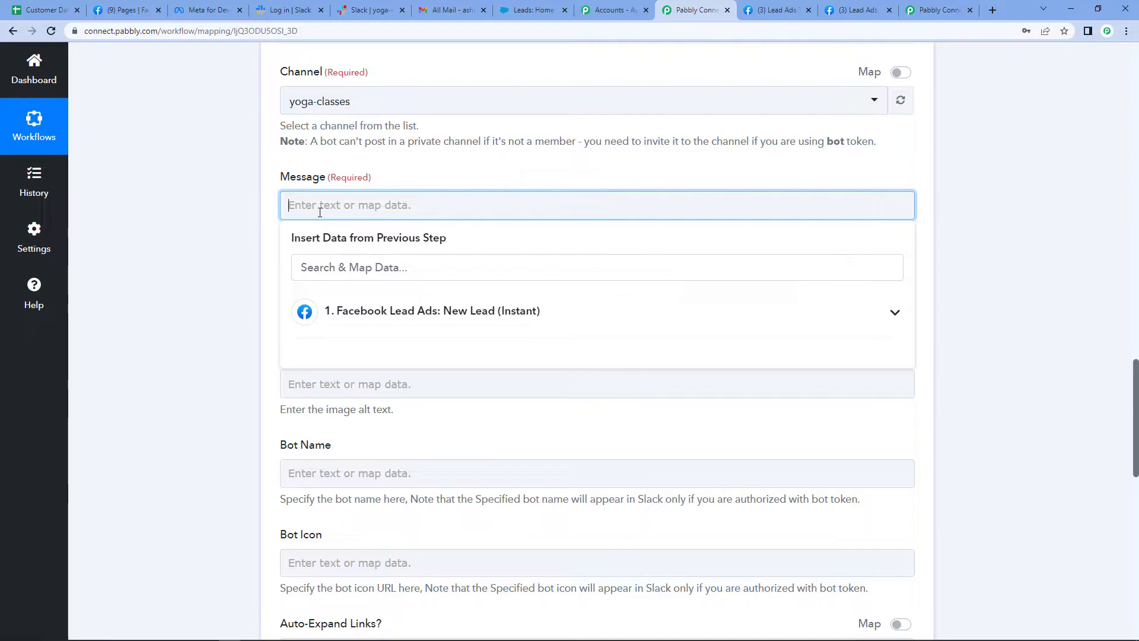
{"action": "type", "text": "Hello Team,"}
{"action": "key", "text": "Return"}
{"action": "type", "text": "We have receic"}
{"action": "key", "text": "BackSpace"}
{"action": "type", "text": "c"}
{"action": "key", "text": "BackSpace"}
{"action": "type", "text": "ved "}
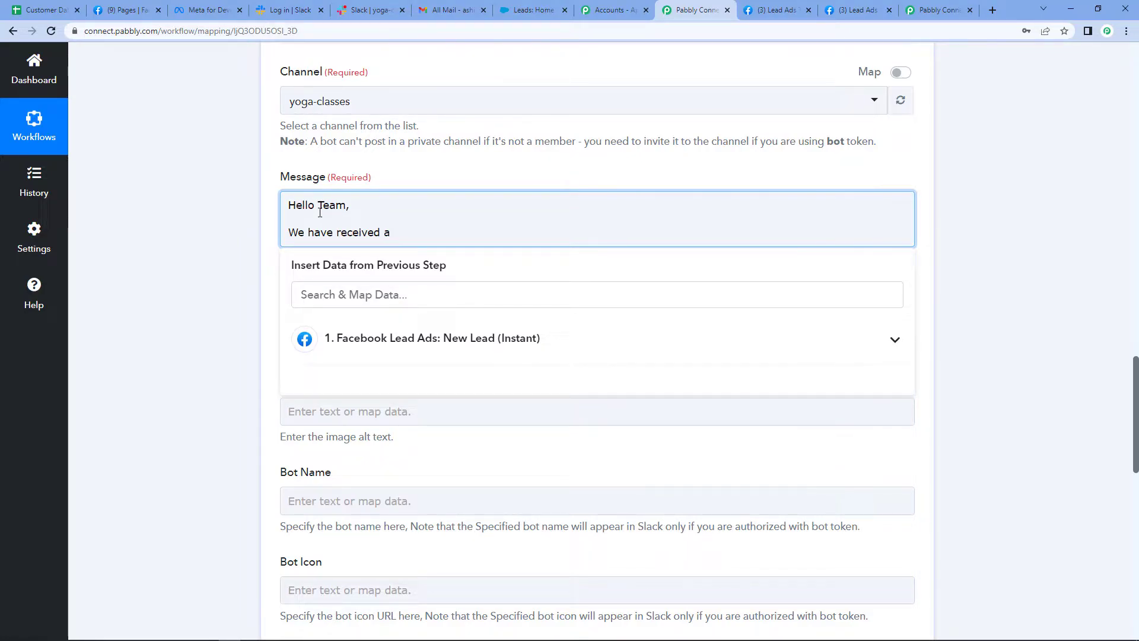
{"action": "type", "text": "a new "}
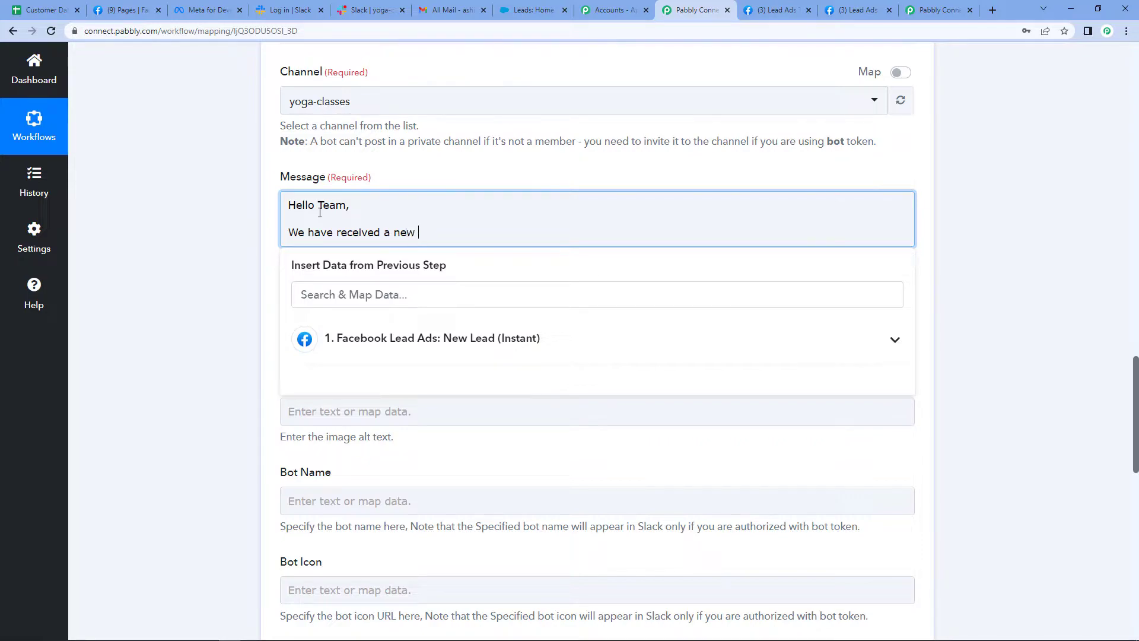
{"action": "type", "text": "lead from Facebook "}
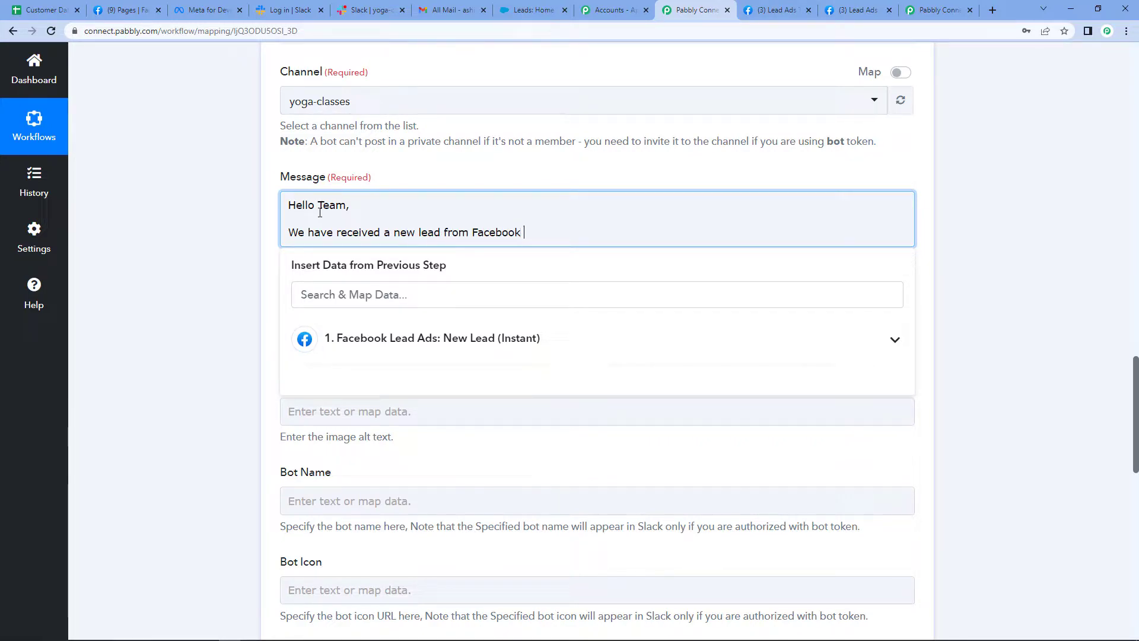
{"action": "type", "text": "Leads"}
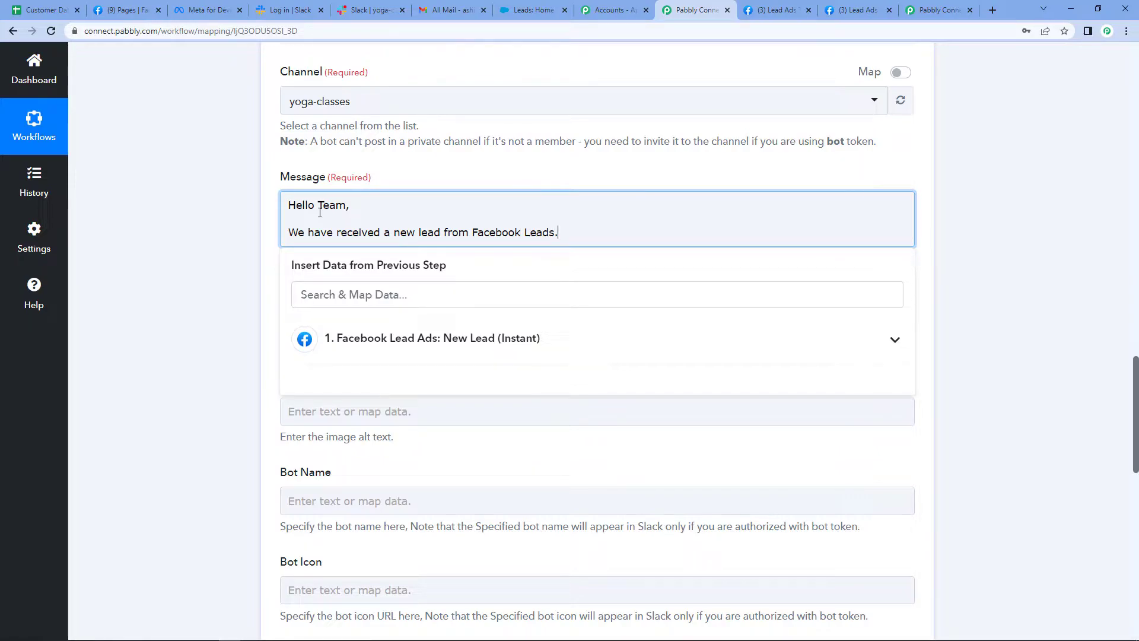
{"action": "type", "text": "."}
Add the line "Here are the details:" to the Slack message and begin a new line below it
{"action": "key", "text": "Return"}
{"action": "type", "text": "He"}
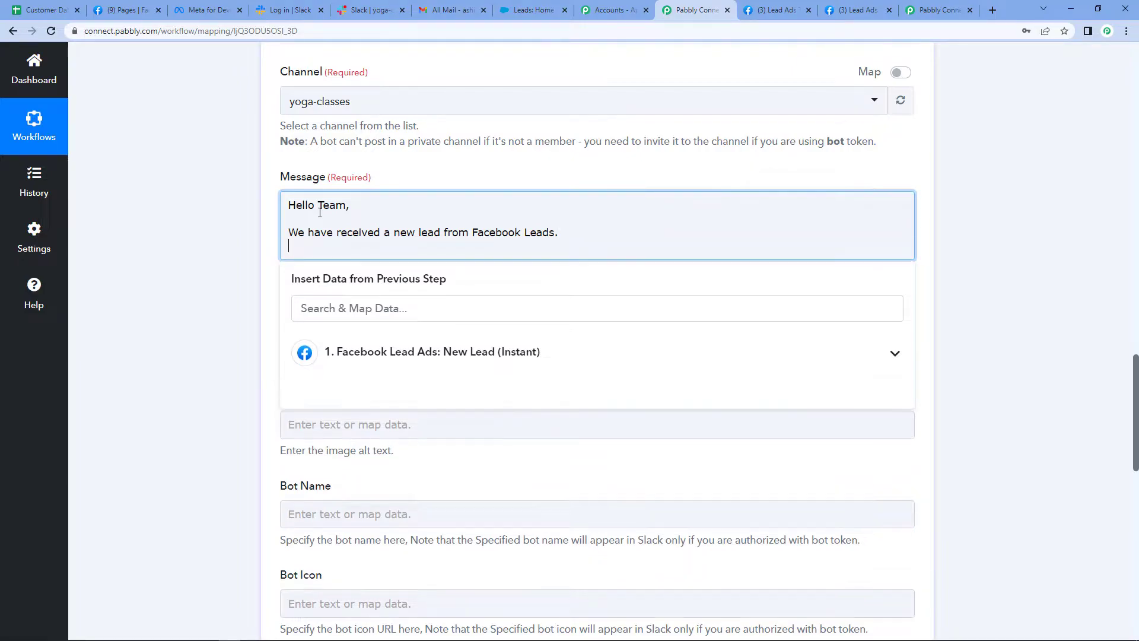
{"action": "type", "text": "re are the details:"}
{"action": "key", "text": "Return"}
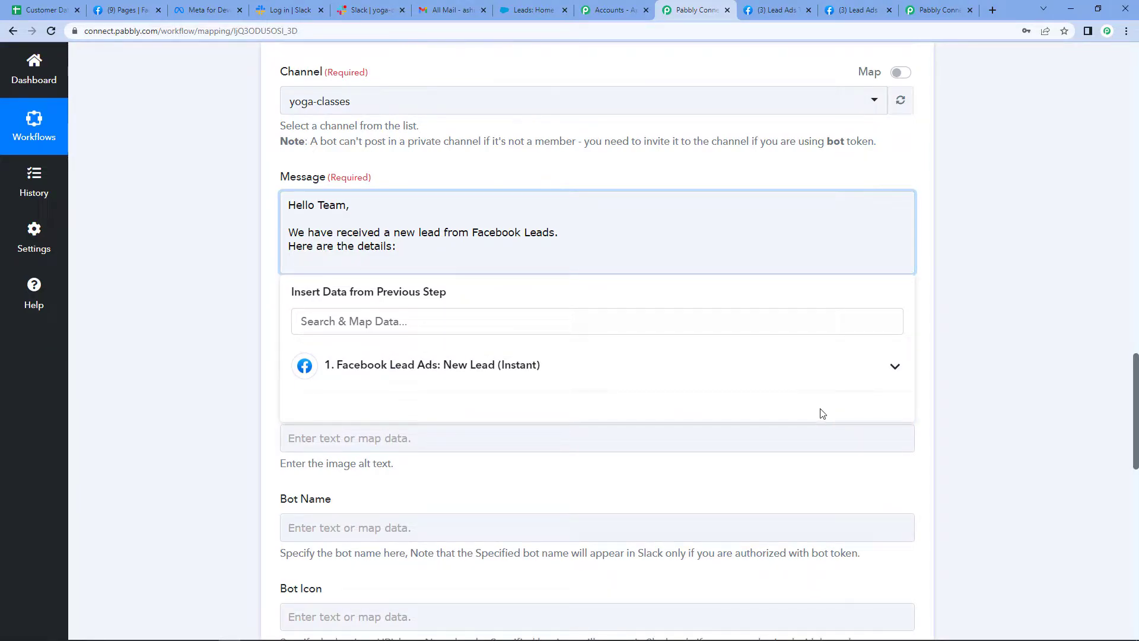
Map the Facebook lead's Res4 First Name and Res4 Last Name into the message on separate lines
{"action": "left_click", "coordinate": [433, 366]}
{"action": "scroll", "coordinate": [474, 511], "scroll_direction": "down", "scroll_amount": 3}
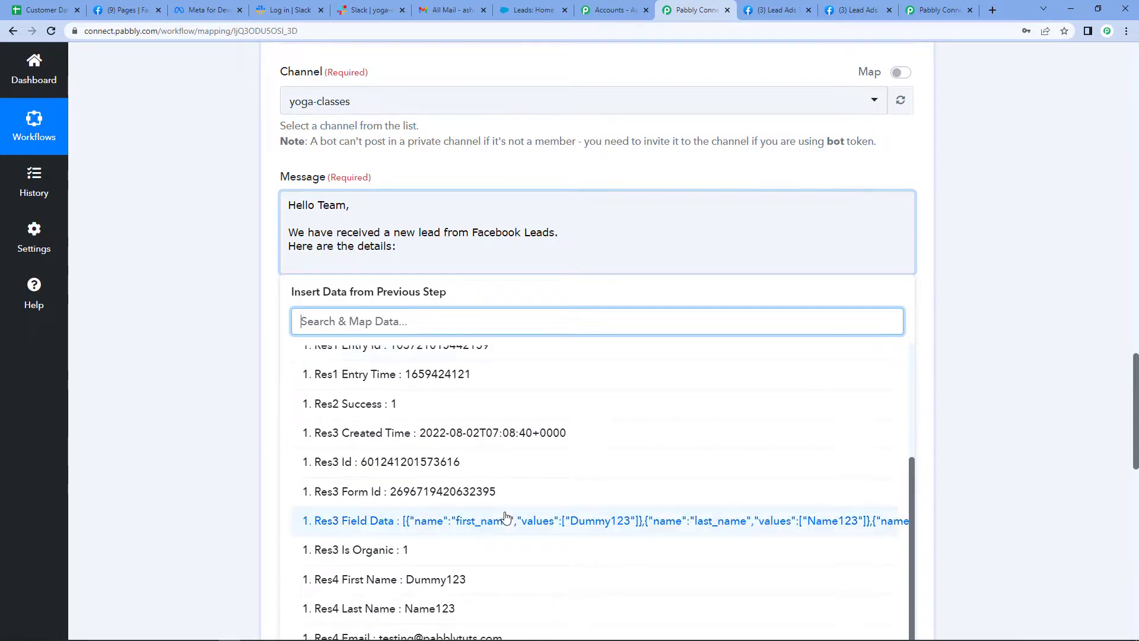
{"action": "left_click", "coordinate": [382, 580]}
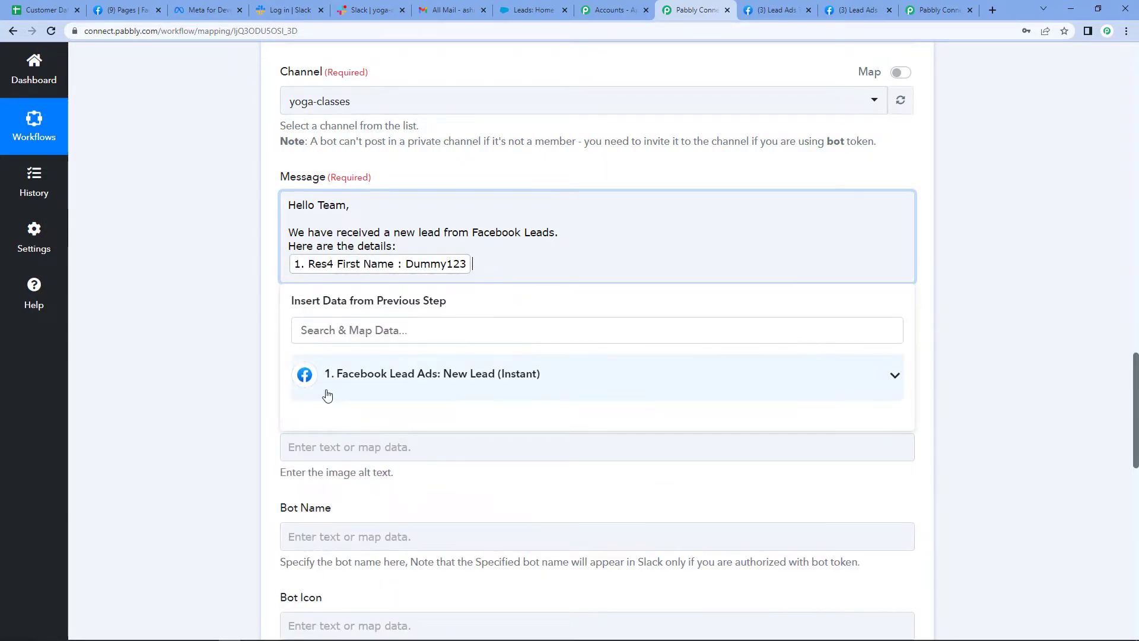
{"action": "key", "text": "Return"}
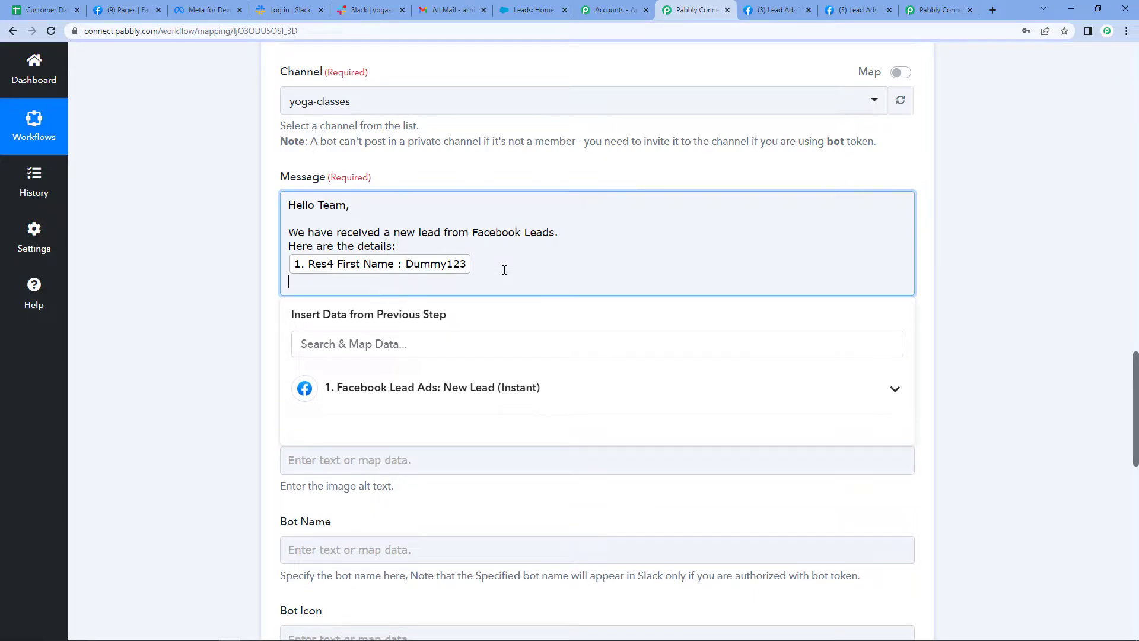
{"action": "left_click", "coordinate": [448, 387]}
{"action": "scroll", "coordinate": [454, 587], "scroll_direction": "down", "scroll_amount": 10}
{"action": "left_click", "coordinate": [432, 558]}
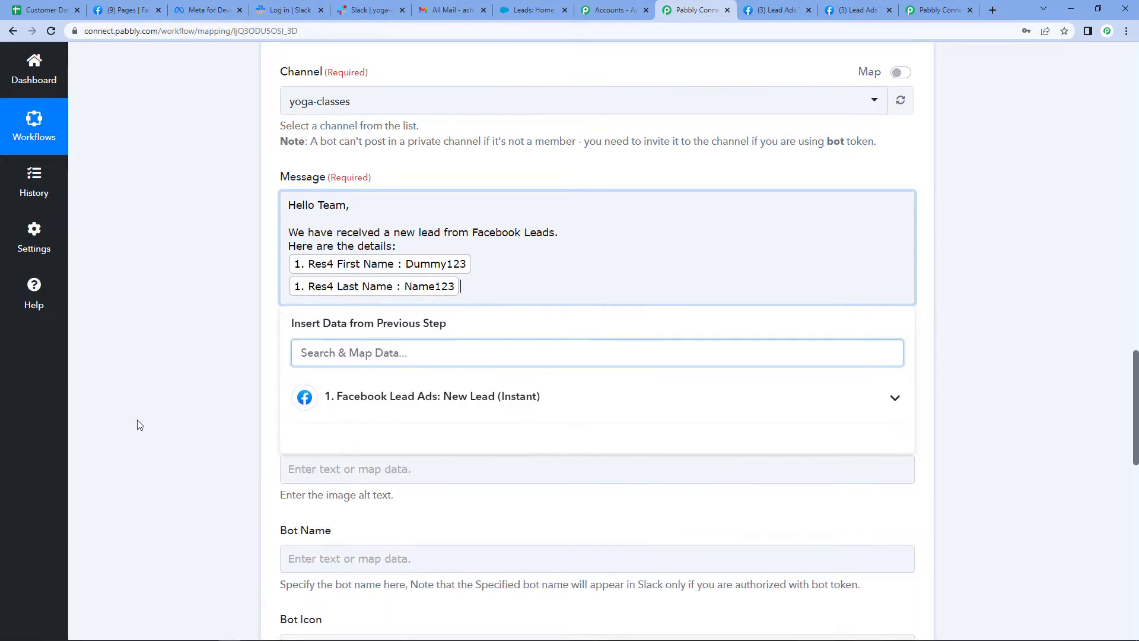
Map the Facebook lead's Res4 Email and Res4 Phone Number on separate lines below the last name
{"action": "left_click", "coordinate": [464, 283]}
{"action": "key", "text": "Return"}
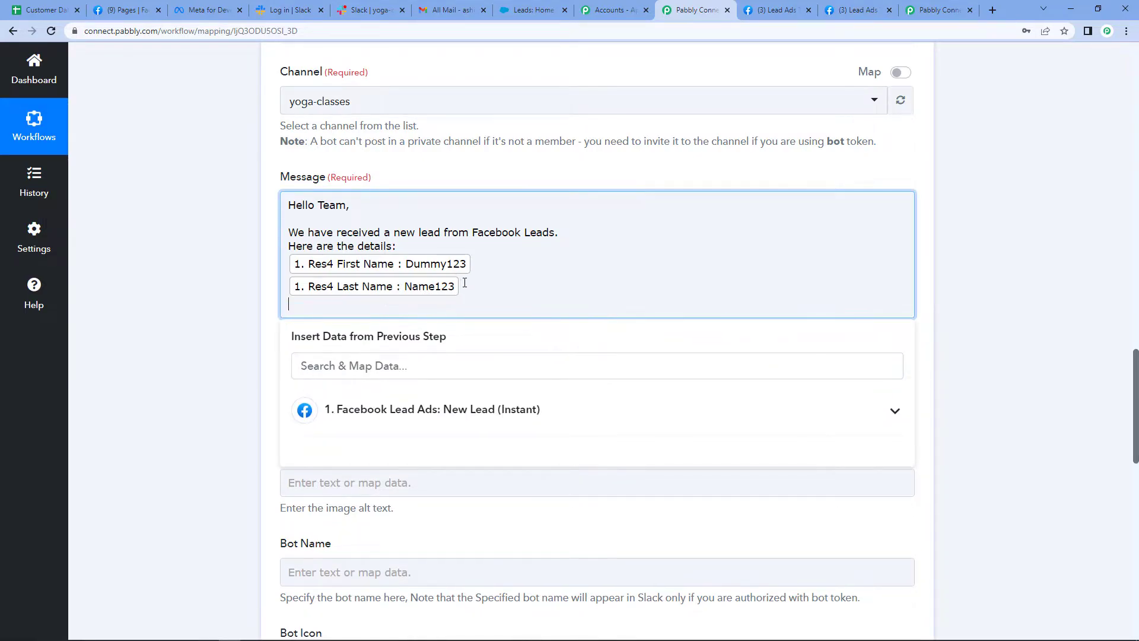
{"action": "left_click", "coordinate": [499, 409]}
{"action": "scroll", "coordinate": [462, 554], "scroll_direction": "down", "scroll_amount": 3}
{"action": "scroll", "coordinate": [463, 554], "scroll_direction": "down", "scroll_amount": 3}
{"action": "left_click", "coordinate": [457, 582]}
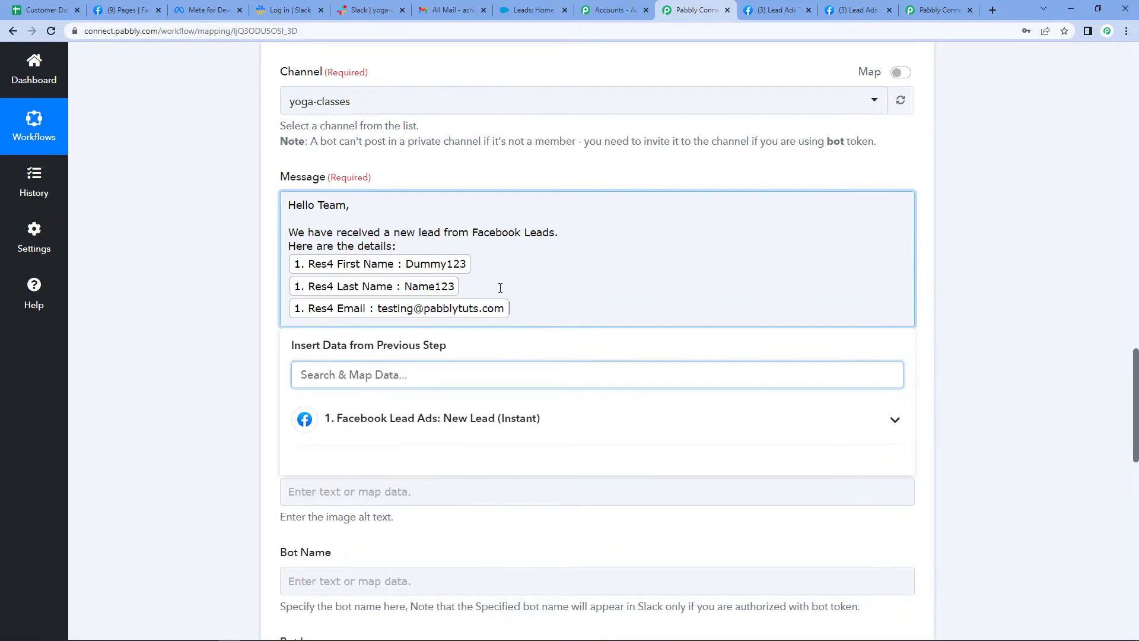
{"action": "key", "text": "Return"}
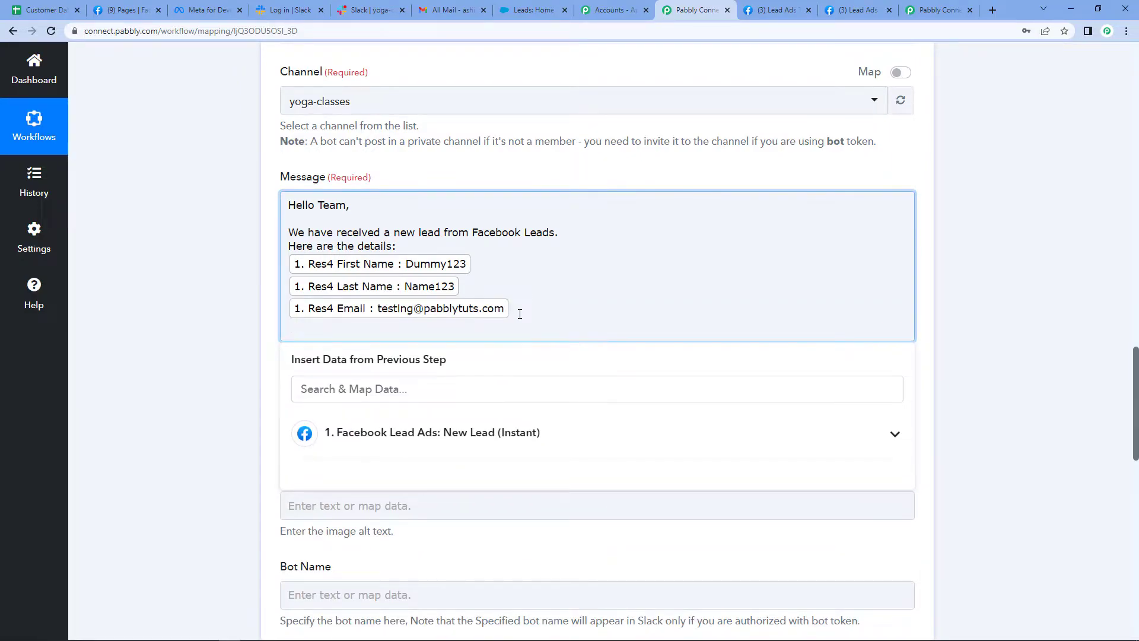
{"action": "left_click", "coordinate": [448, 438]}
{"action": "scroll", "coordinate": [510, 567], "scroll_direction": "down", "scroll_amount": 5}
{"action": "scroll", "coordinate": [510, 566], "scroll_direction": "down", "scroll_amount": 3}
{"action": "left_click", "coordinate": [460, 608]}
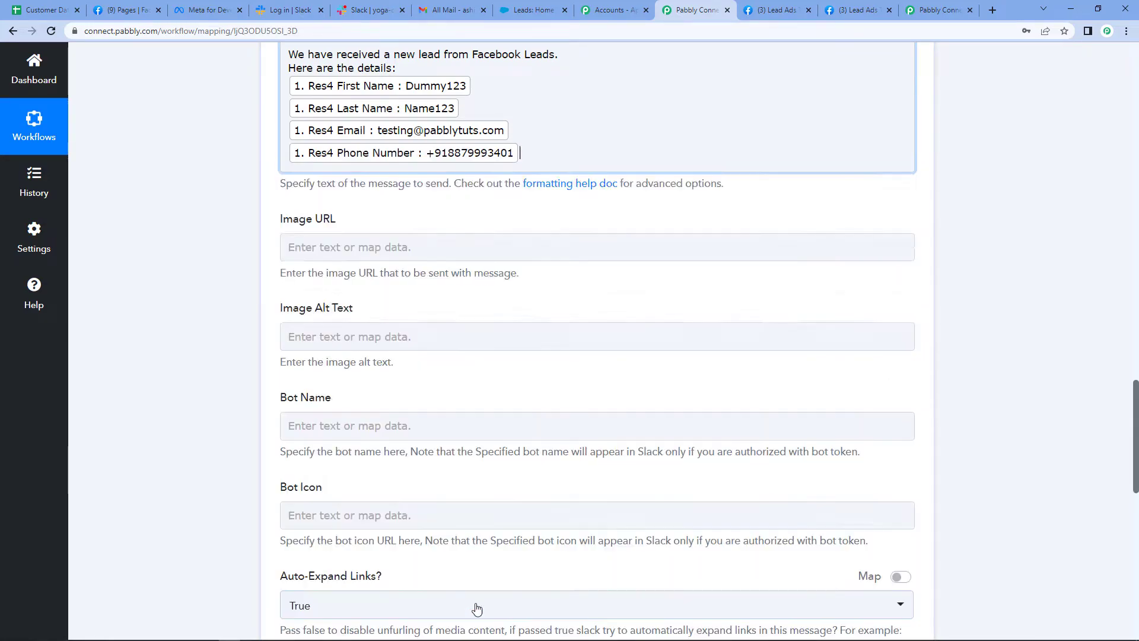
Put the labels "First Name:" and "Last Name:" in front of the matching mapped fields in the message
{"action": "scroll", "coordinate": [418, 103], "scroll_direction": "up", "scroll_amount": 1}
{"action": "left_click", "coordinate": [294, 152]}
{"action": "left_click", "coordinate": [284, 145]}
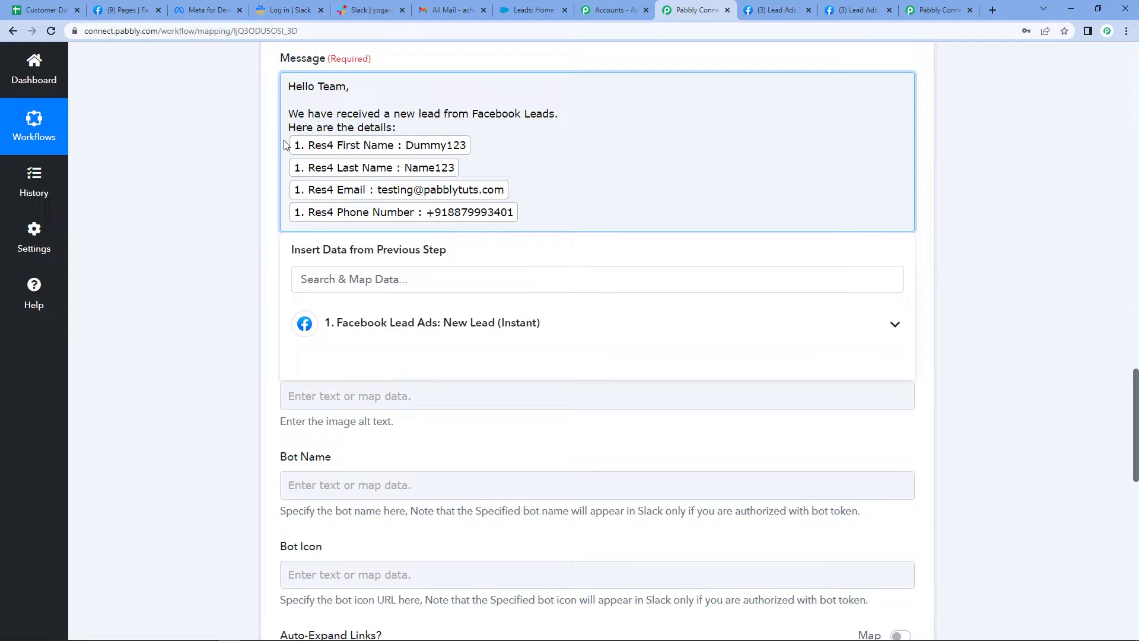
{"action": "type", "text": "Name"}
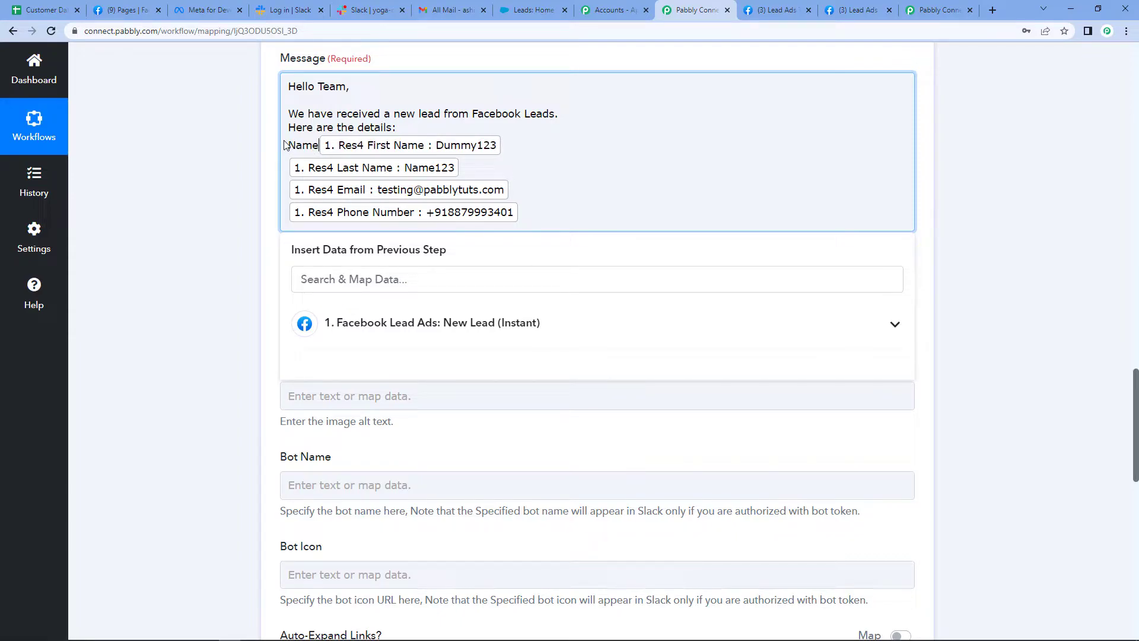
{"action": "key", "text": "BackSpace"}
{"action": "key", "text": "BackSpace"}
{"action": "key", "text": "BackSpace"}
{"action": "key", "text": "BackSpace"}
{"action": "type", "text": "First Name"}
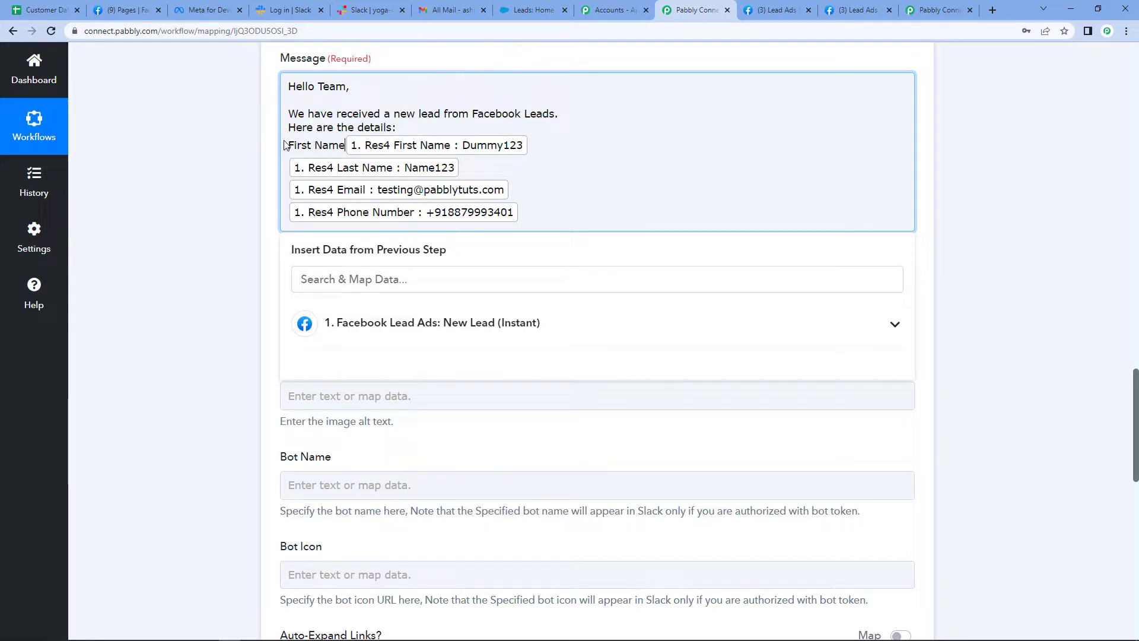
{"action": "type", "text": ":"}
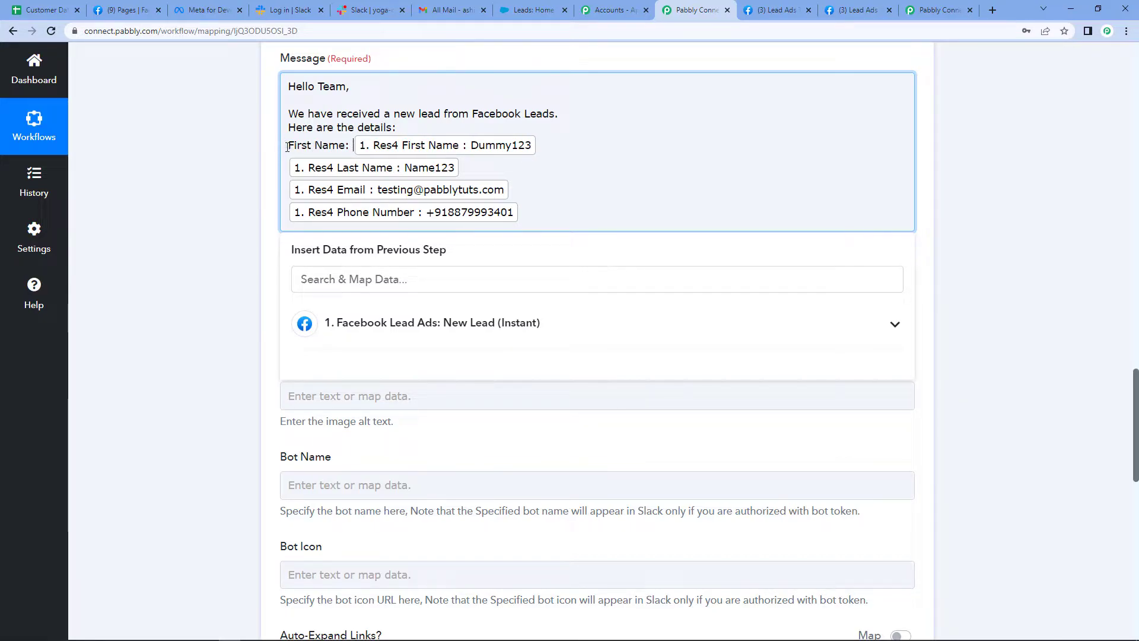
{"action": "left_click", "coordinate": [289, 174]}
{"action": "type", "text": "Last Name"}
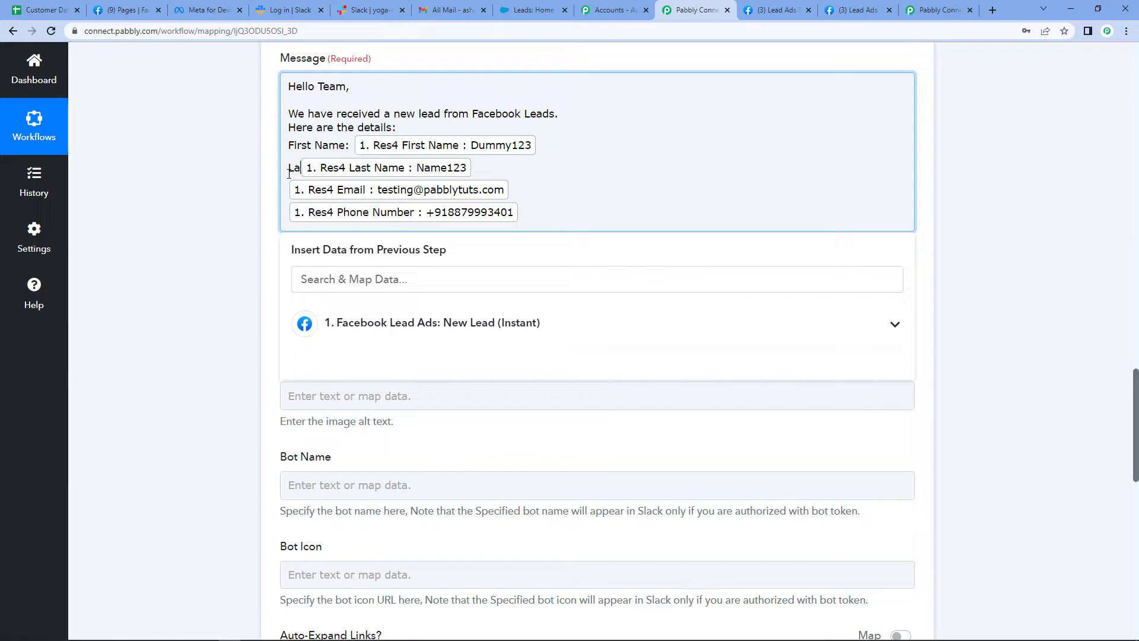
{"action": "type", "text": ":"}
Put the labels "Email:" and "Phone Number:" in front of the matching mapped fields in the message
{"action": "left_click", "coordinate": [289, 195]}
{"action": "type", "text": "Email"}
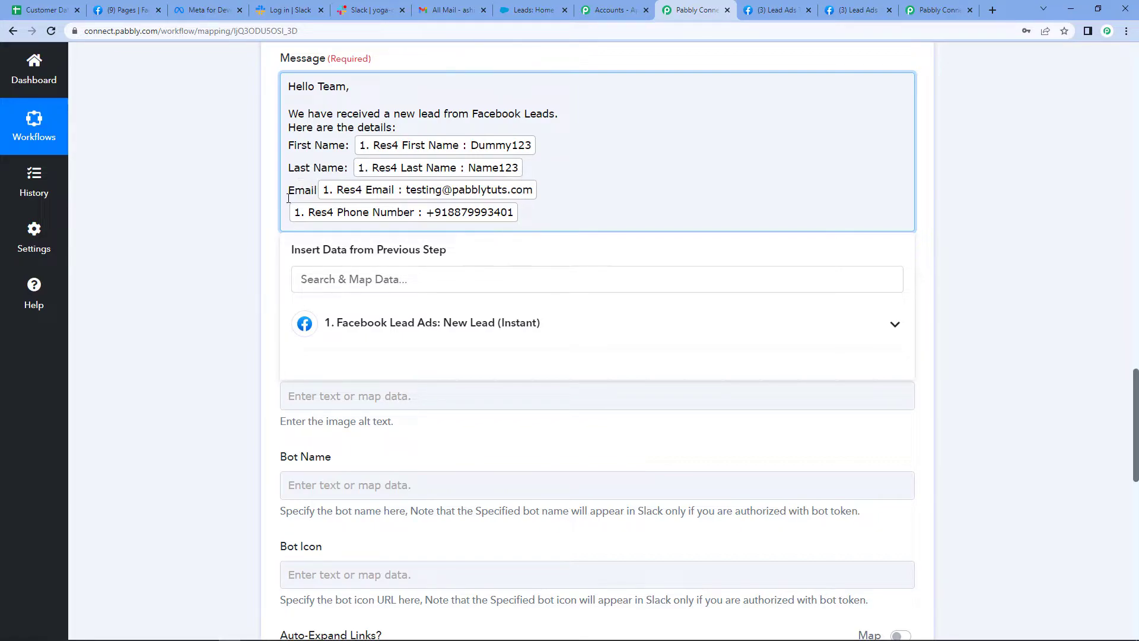
{"action": "type", "text": ":"}
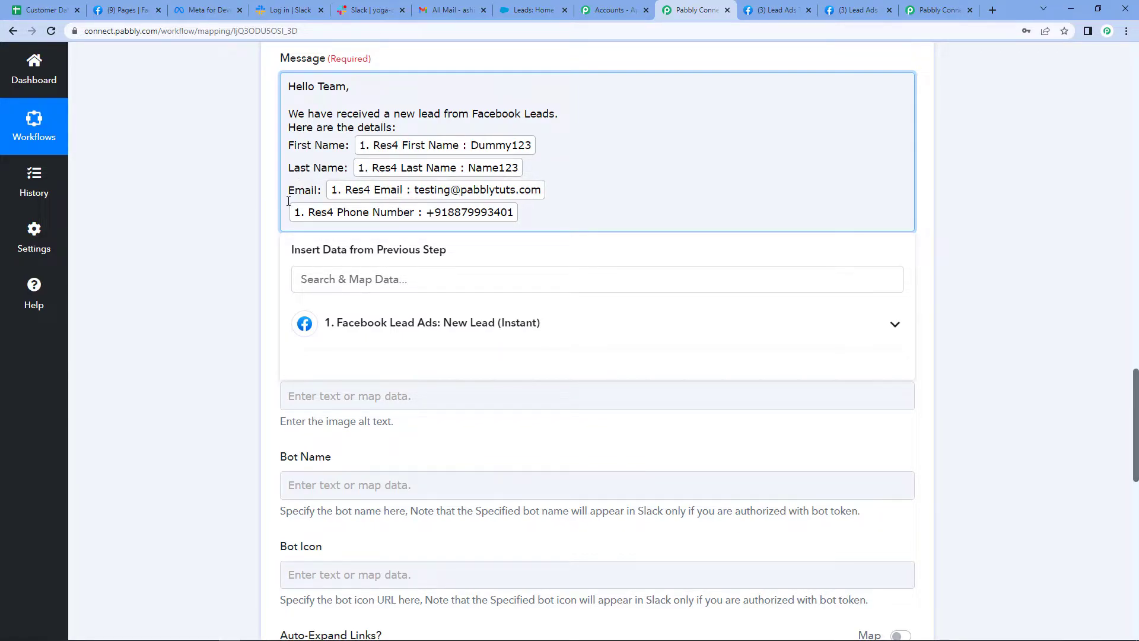
{"action": "left_click", "coordinate": [289, 212]}
{"action": "type", "text": "Phone N"}
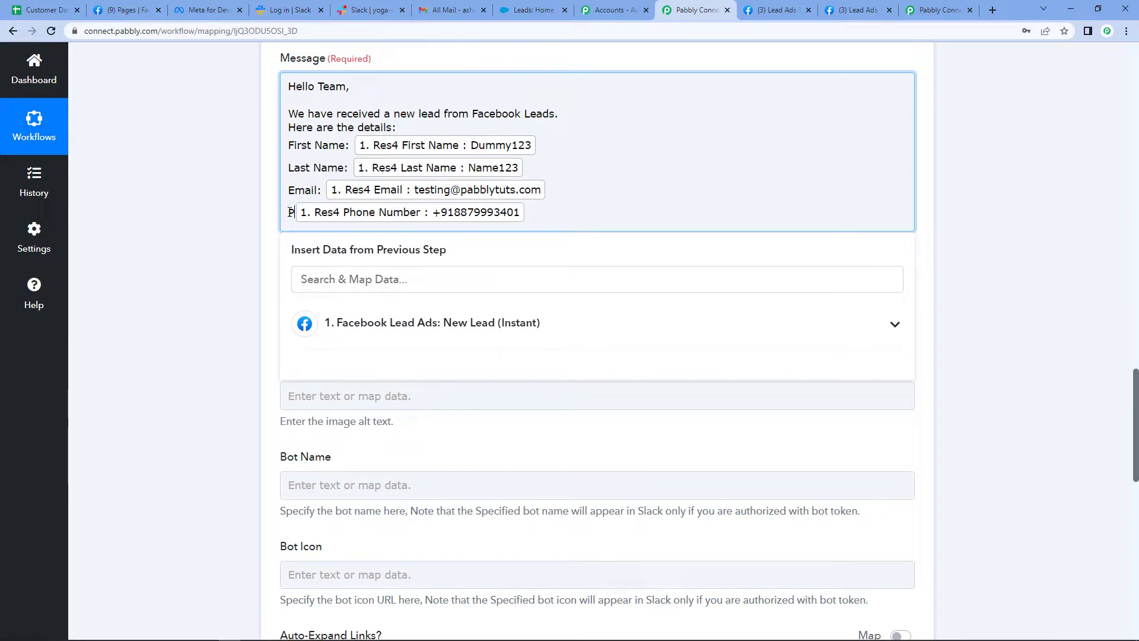
{"action": "type", "text": "umber:"}
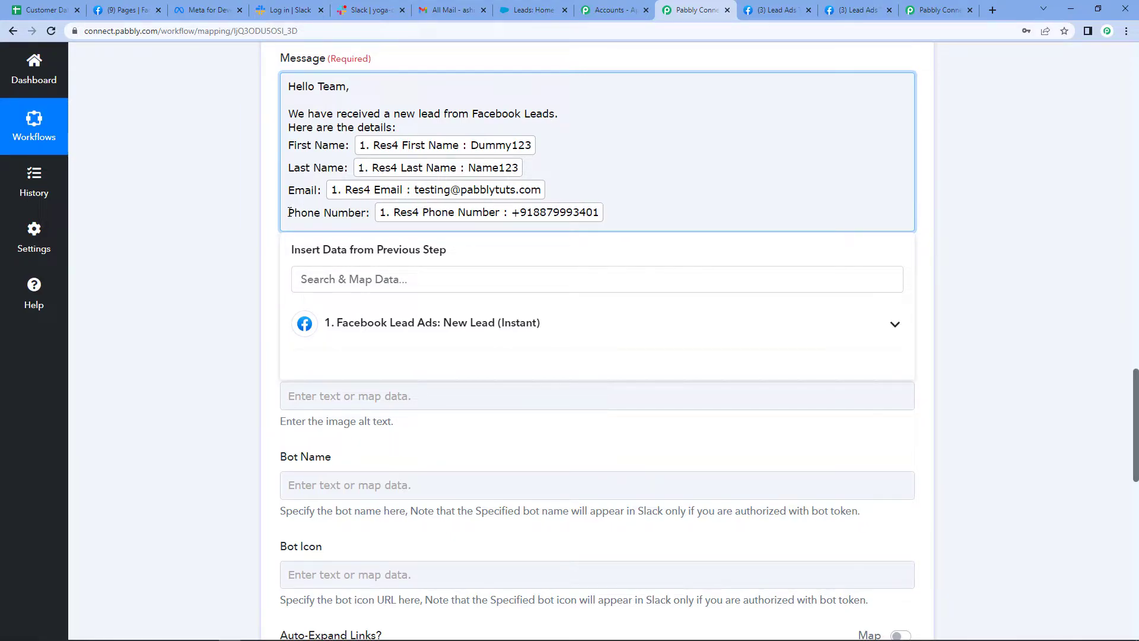
End the Slack message with "Please follow the lead." after a blank line and "Cheers!" on the line below
{"action": "key", "text": "Return"}
{"action": "key", "text": "Return"}
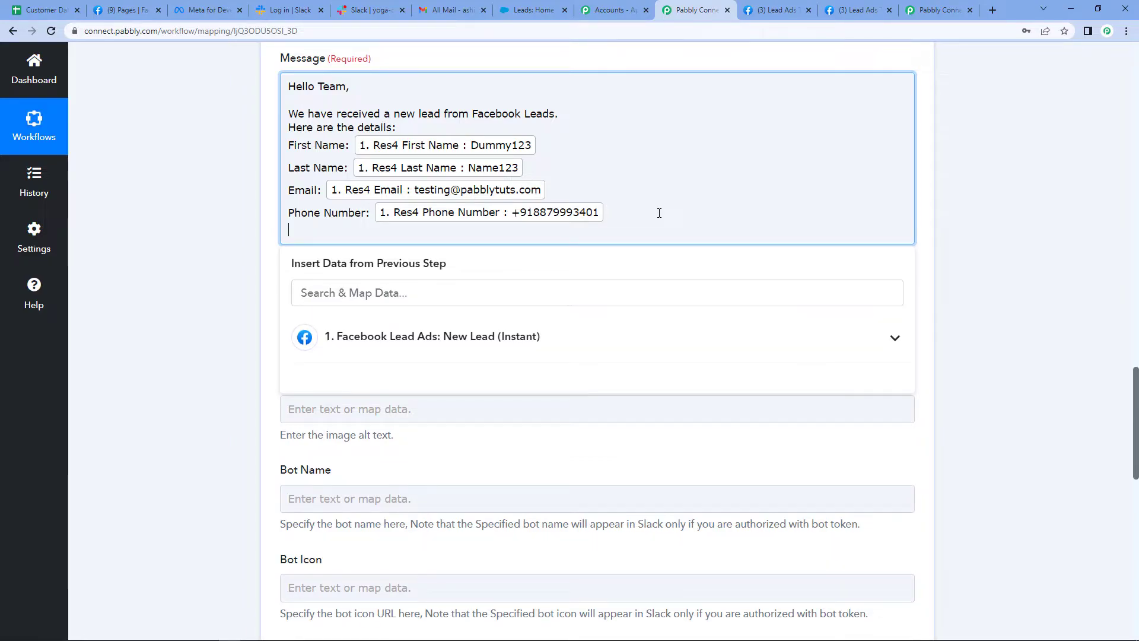
{"action": "type", "text": "Please follow the lead."}
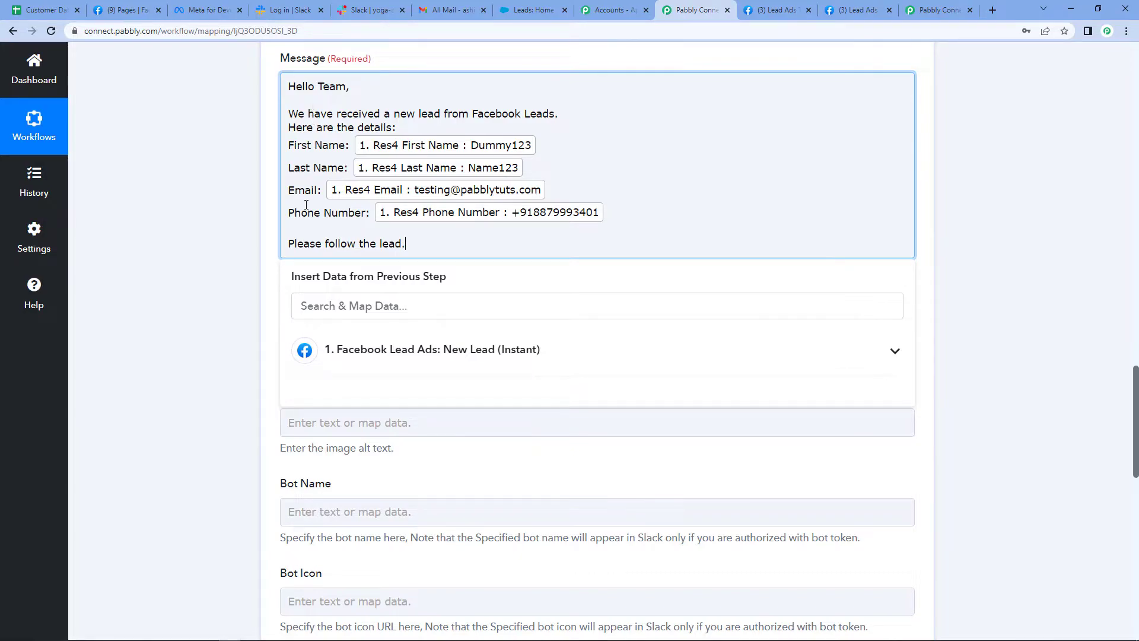
{"action": "key", "text": "Return"}
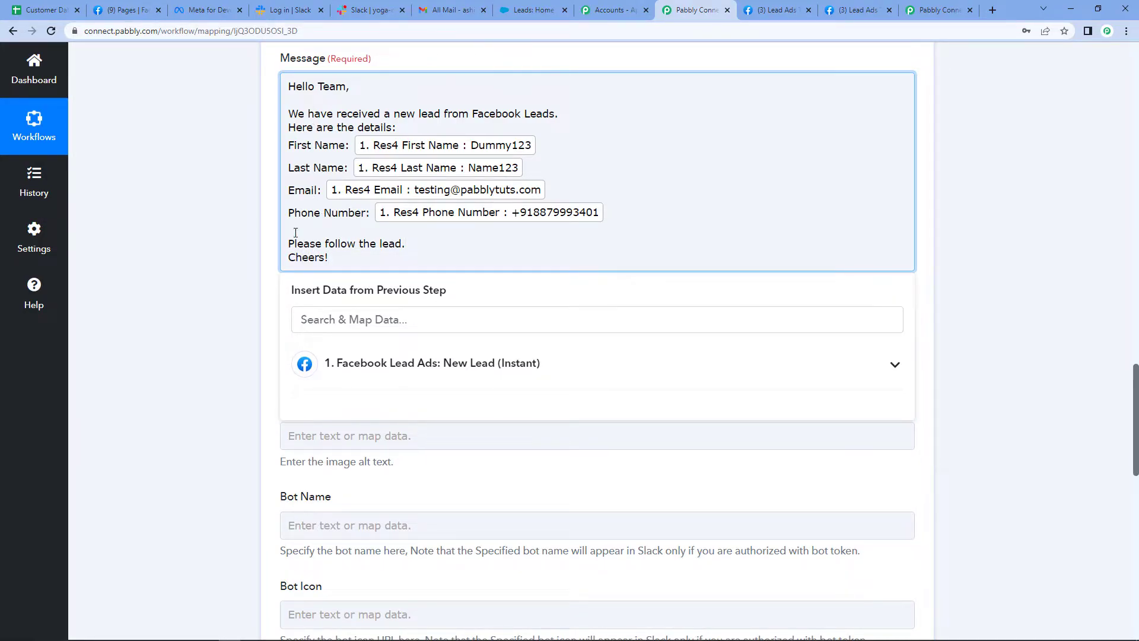
{"action": "left_click", "coordinate": [217, 254]}
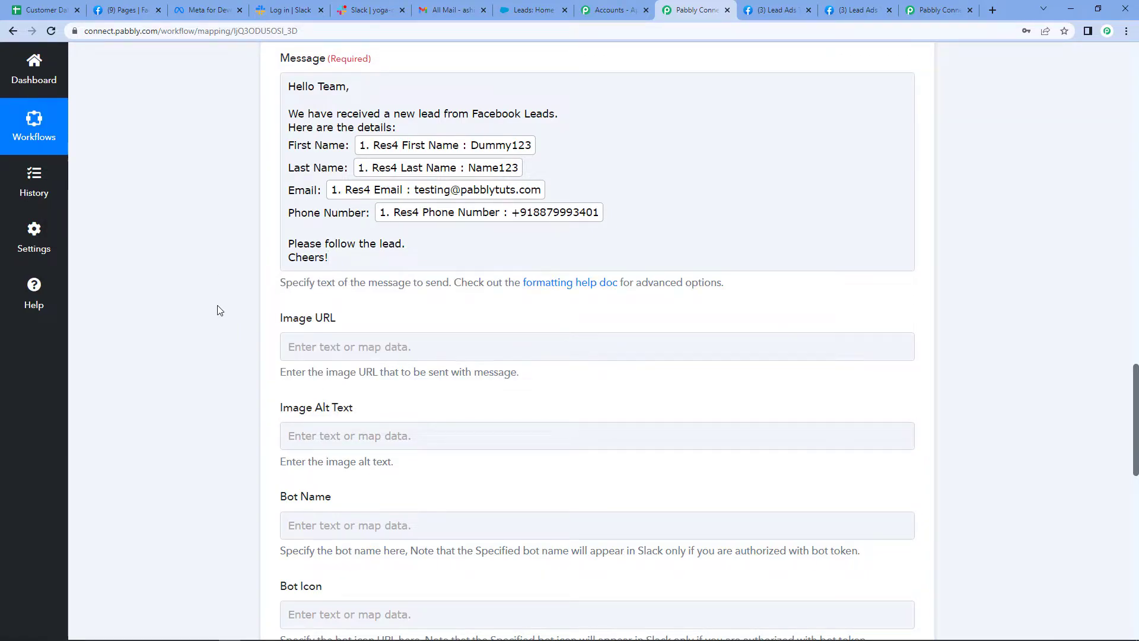
Save the Slack action with a test request and review the response received
{"action": "scroll", "coordinate": [218, 310], "scroll_direction": "down", "scroll_amount": 1}
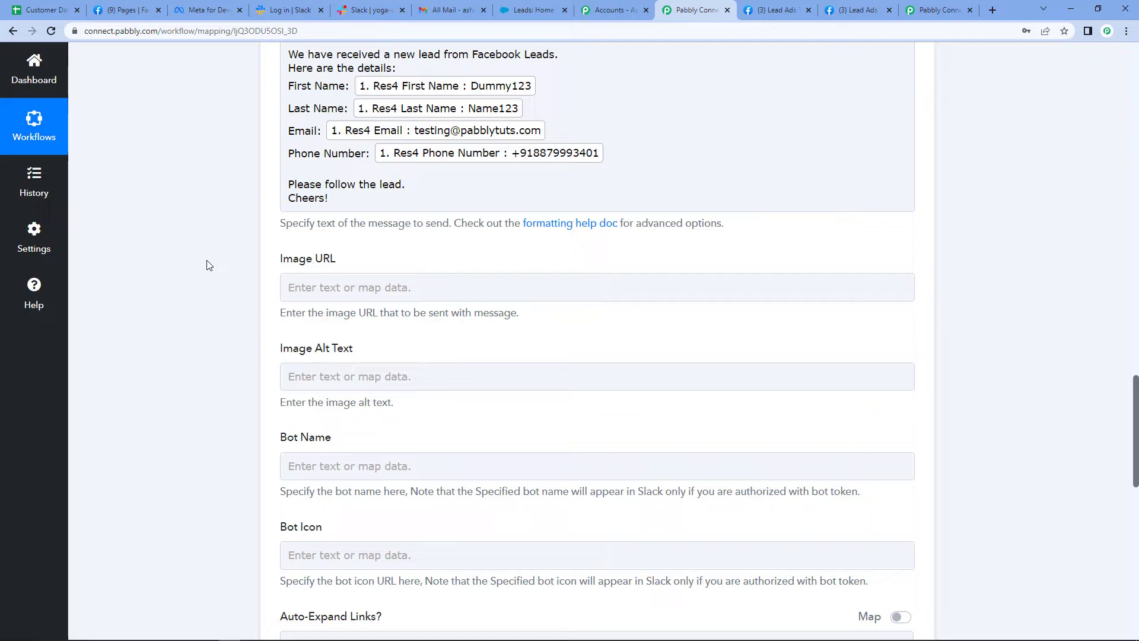
{"action": "scroll", "coordinate": [209, 265], "scroll_direction": "down", "scroll_amount": 10}
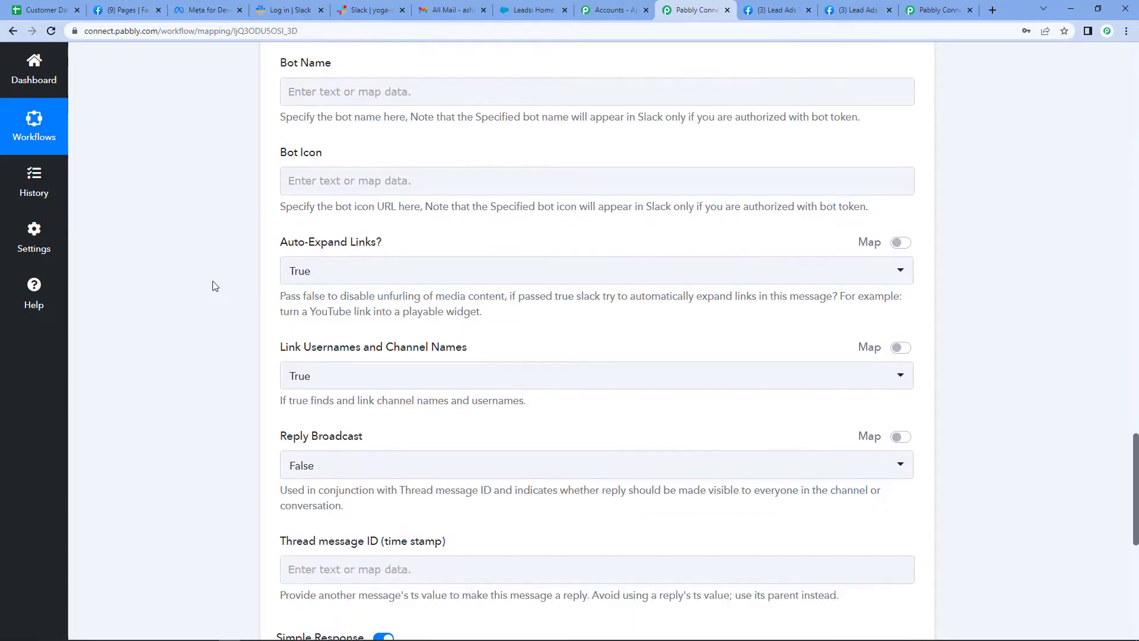
{"action": "left_click", "coordinate": [321, 465]}
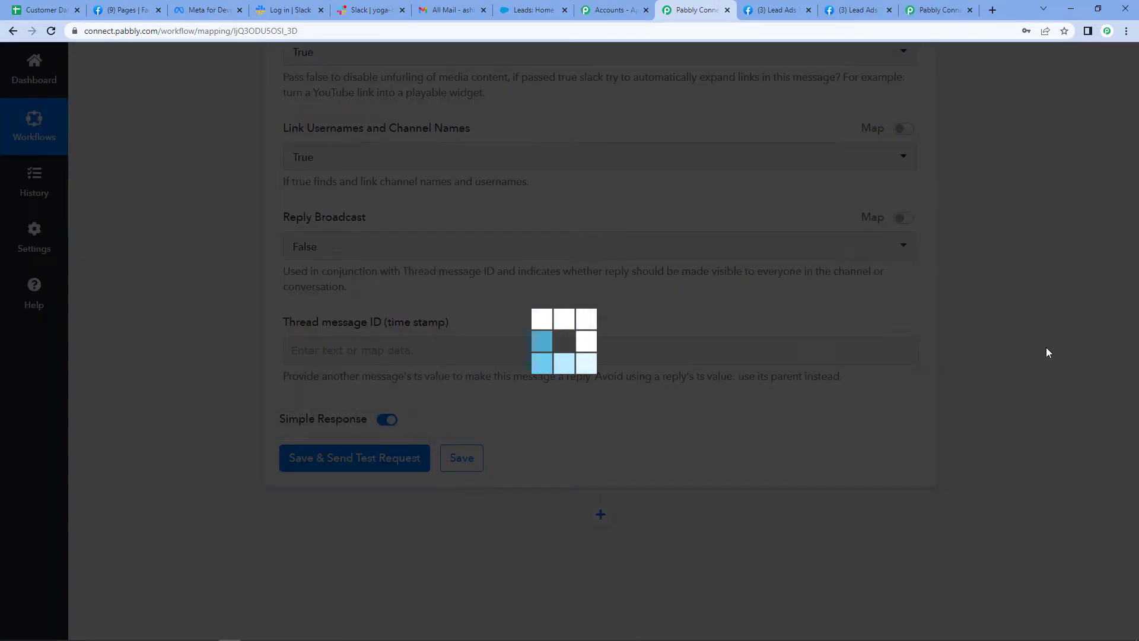
{"action": "scroll", "coordinate": [1042, 386], "scroll_direction": "down", "scroll_amount": 2}
{"action": "scroll", "coordinate": [682, 476], "scroll_direction": "down", "scroll_amount": 3}
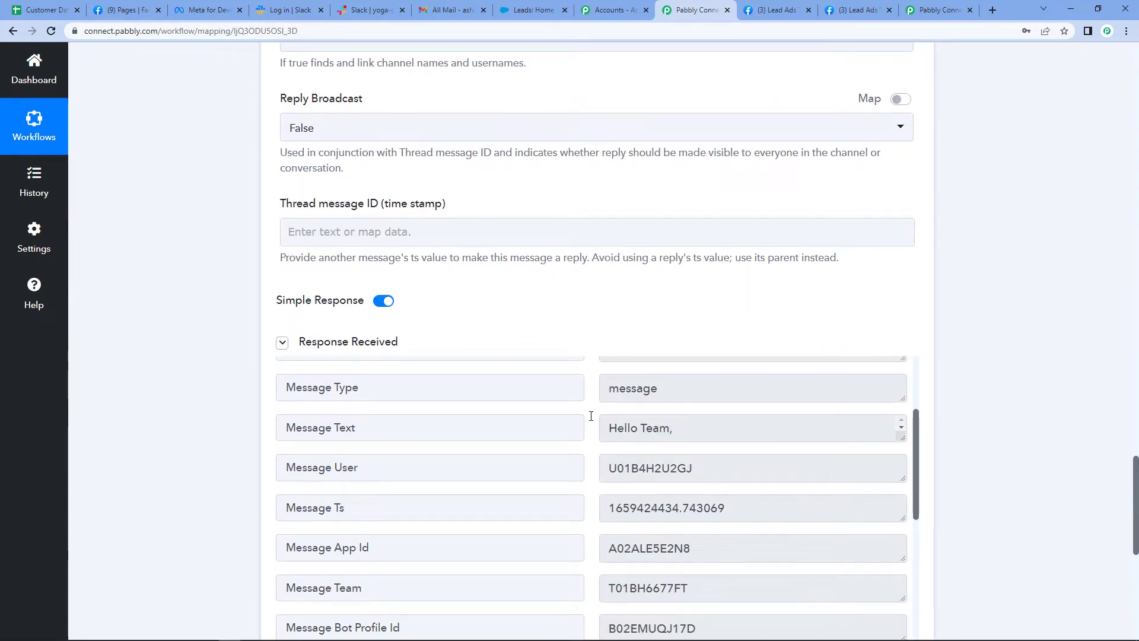
{"action": "scroll", "coordinate": [682, 510], "scroll_direction": "down", "scroll_amount": 4}
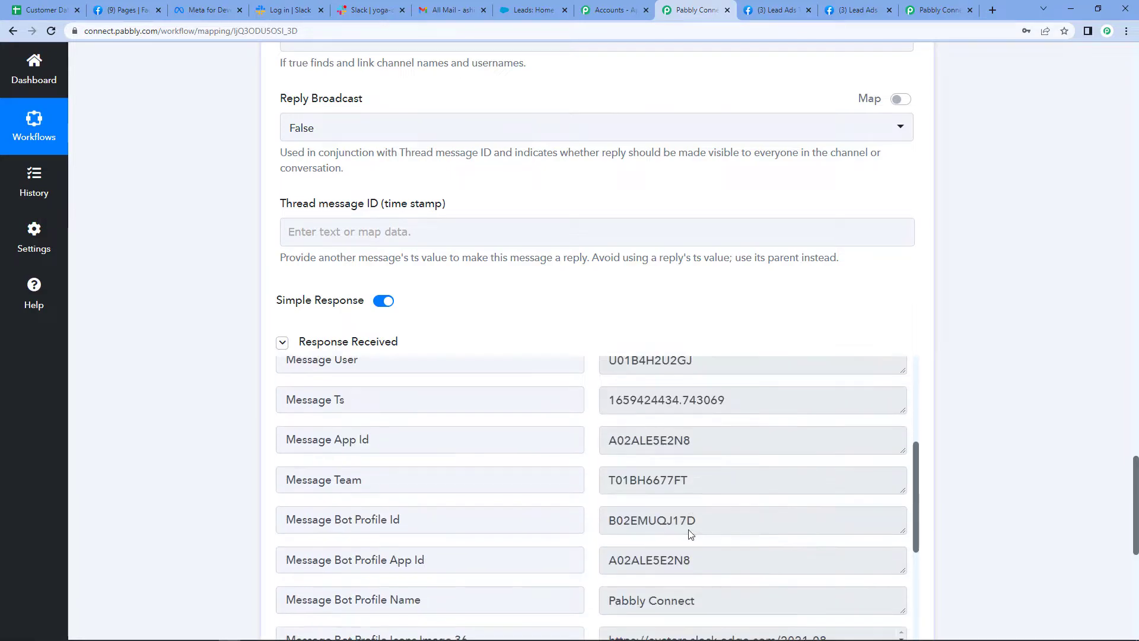
{"action": "scroll", "coordinate": [690, 533], "scroll_direction": "down", "scroll_amount": 6}
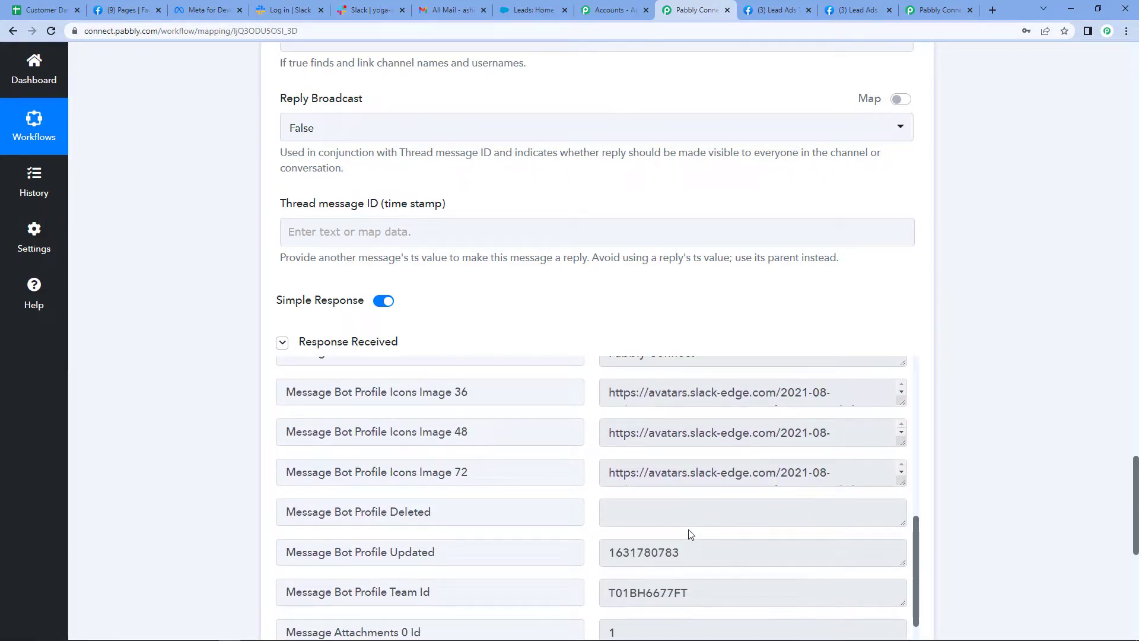
{"action": "scroll", "coordinate": [690, 534], "scroll_direction": "down", "scroll_amount": 6}
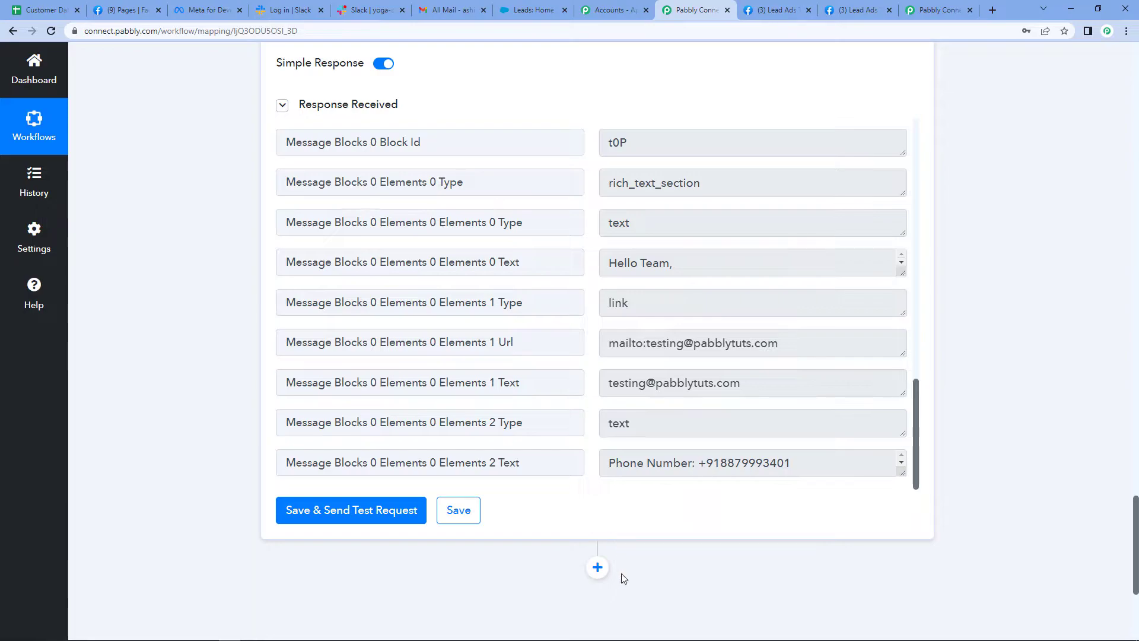
Add a Salesforce action after the Slack step, with Create Lead as its action event
{"action": "left_click", "coordinate": [597, 567]}
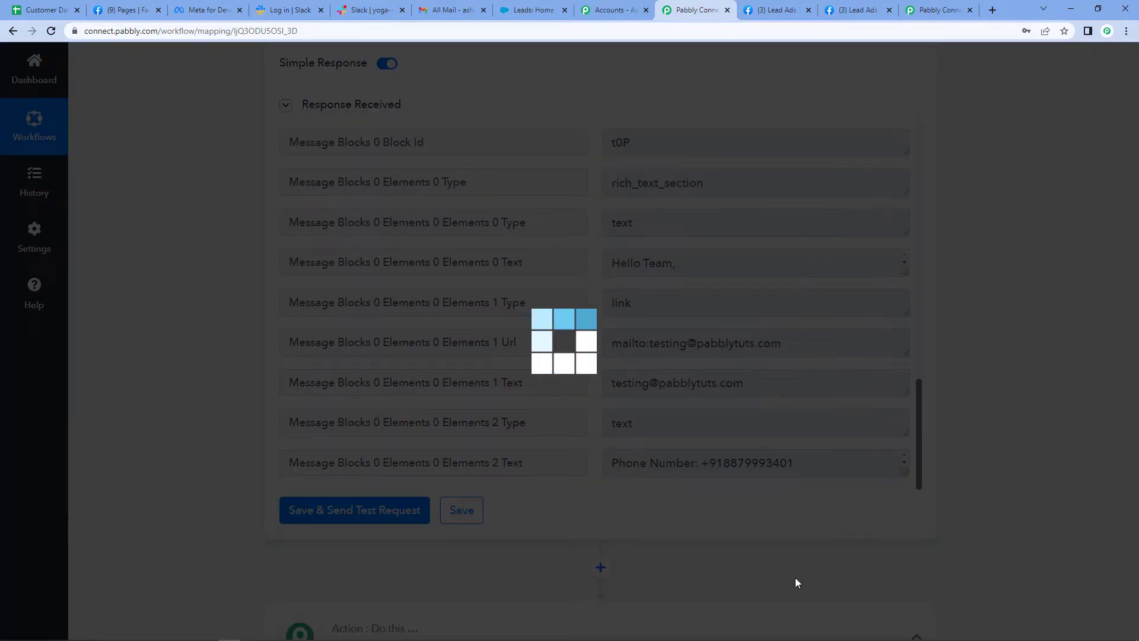
{"action": "type", "text": "Sa"}
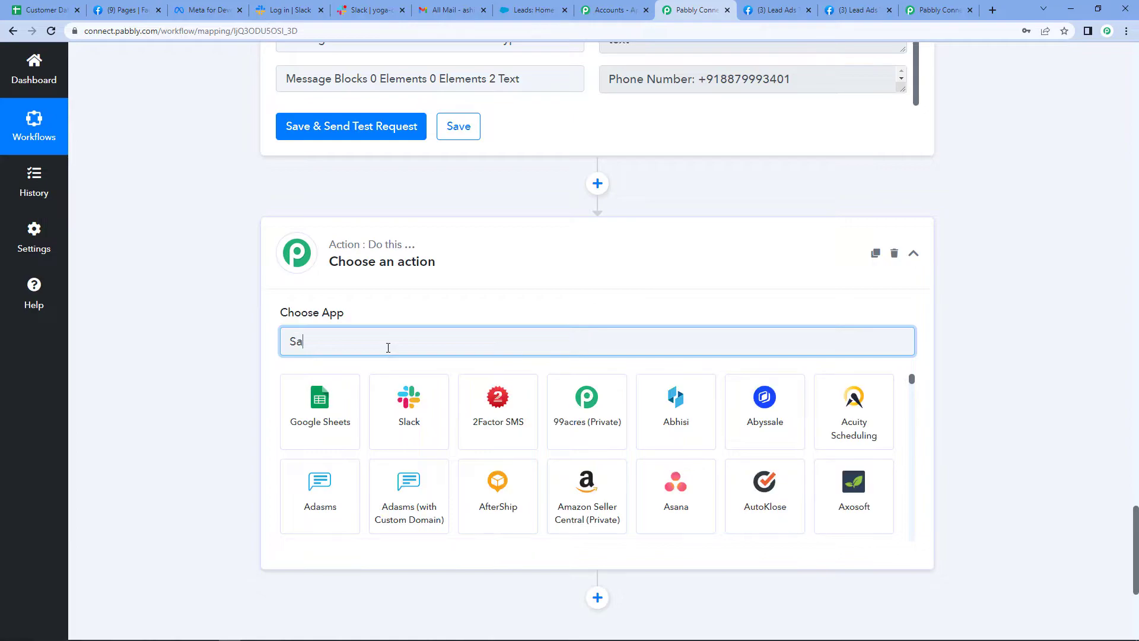
{"action": "type", "text": "lesforce"}
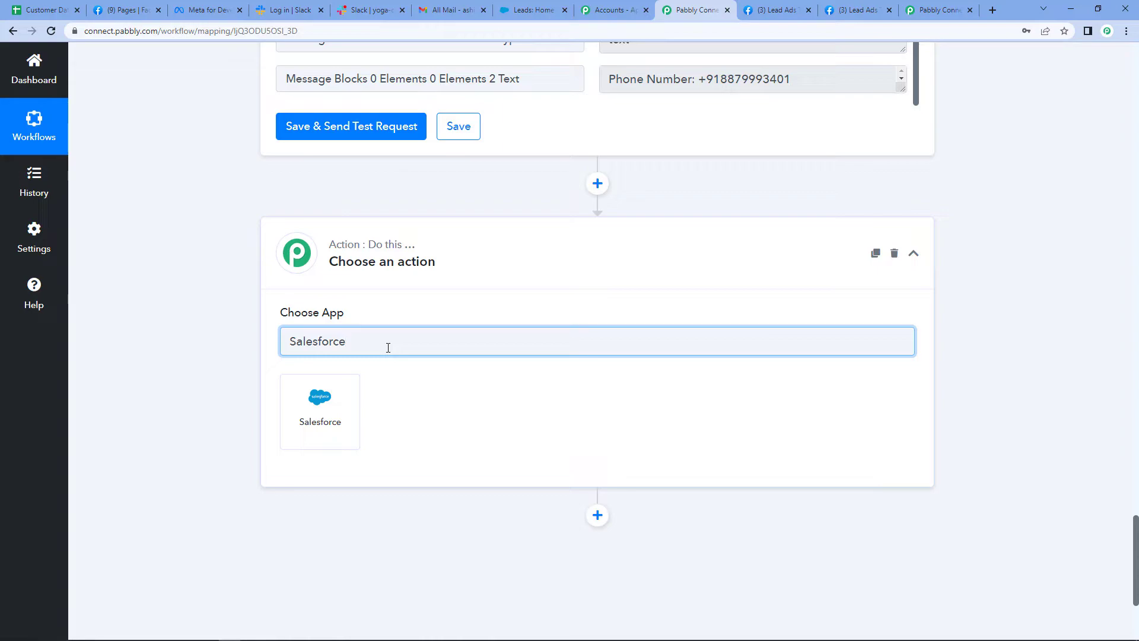
{"action": "left_click", "coordinate": [324, 416]}
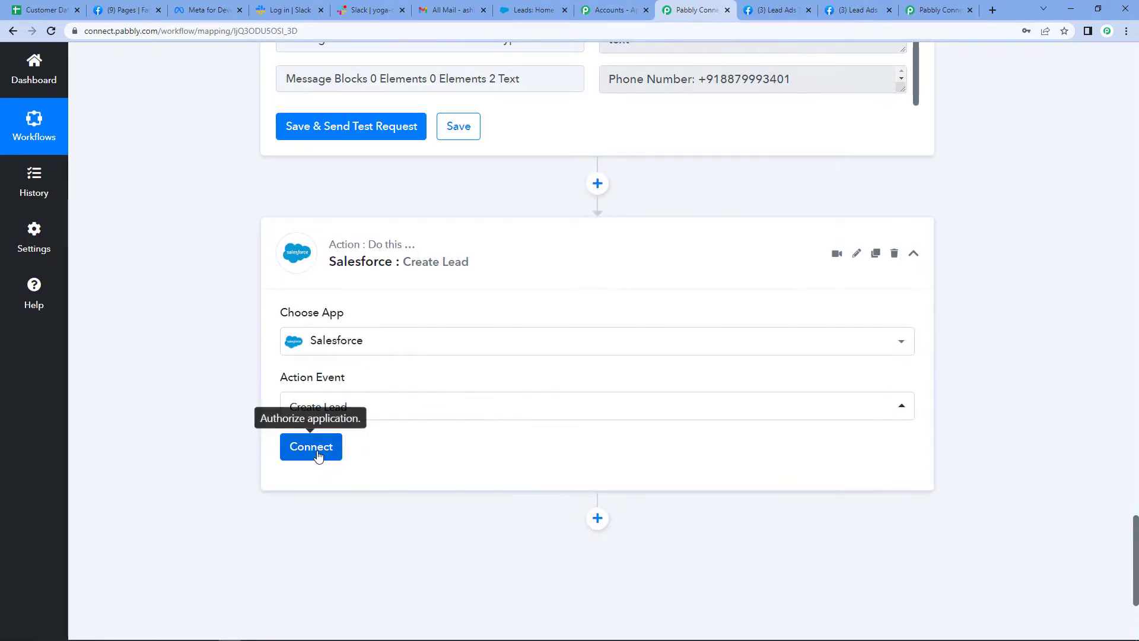
Connect the Salesforce action through a new connection and allow Pabbly Connect access to the Salesforce account
{"action": "left_click", "coordinate": [313, 446]}
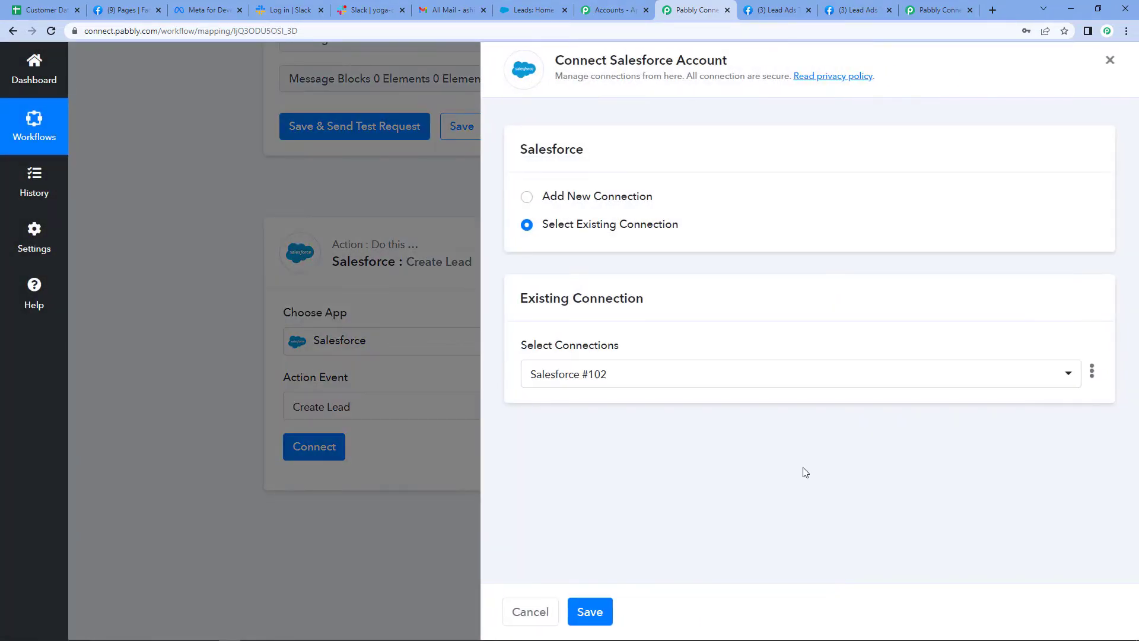
{"action": "left_click", "coordinate": [527, 198]}
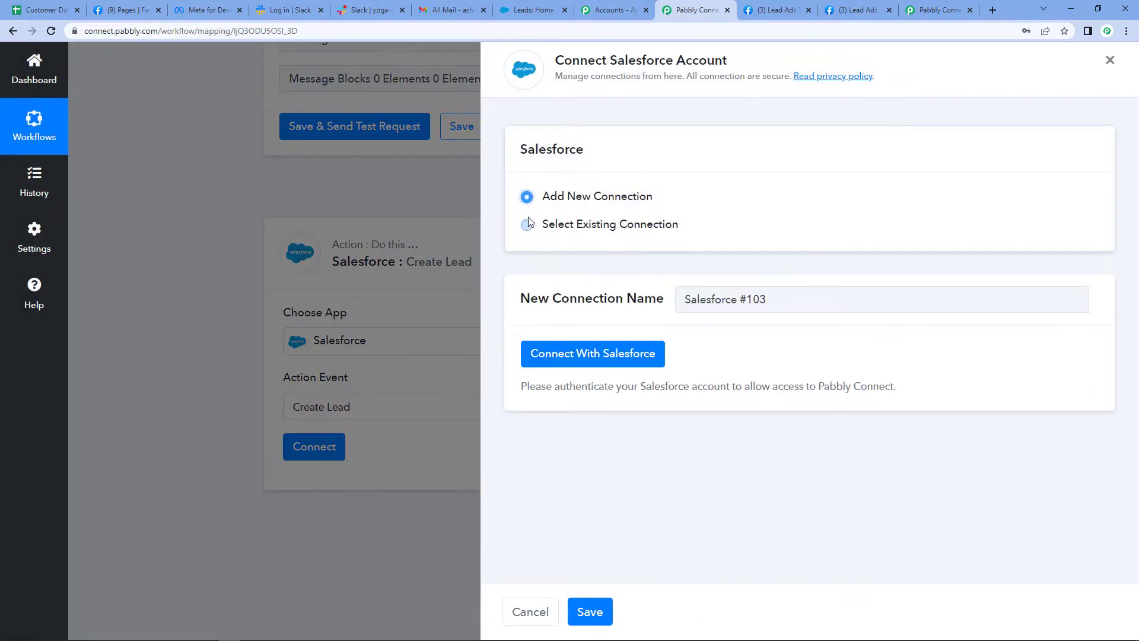
{"action": "left_click", "coordinate": [617, 353]}
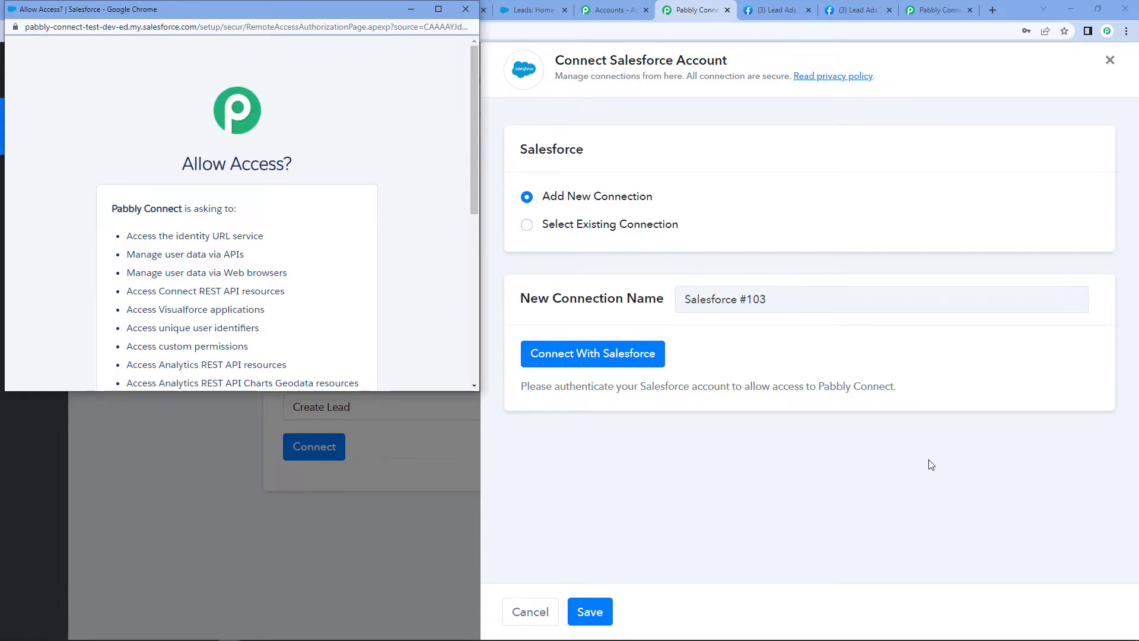
{"action": "scroll", "coordinate": [430, 202], "scroll_direction": "down", "scroll_amount": 2}
{"action": "scroll", "coordinate": [429, 198], "scroll_direction": "down", "scroll_amount": 4}
{"action": "left_click", "coordinate": [297, 304]}
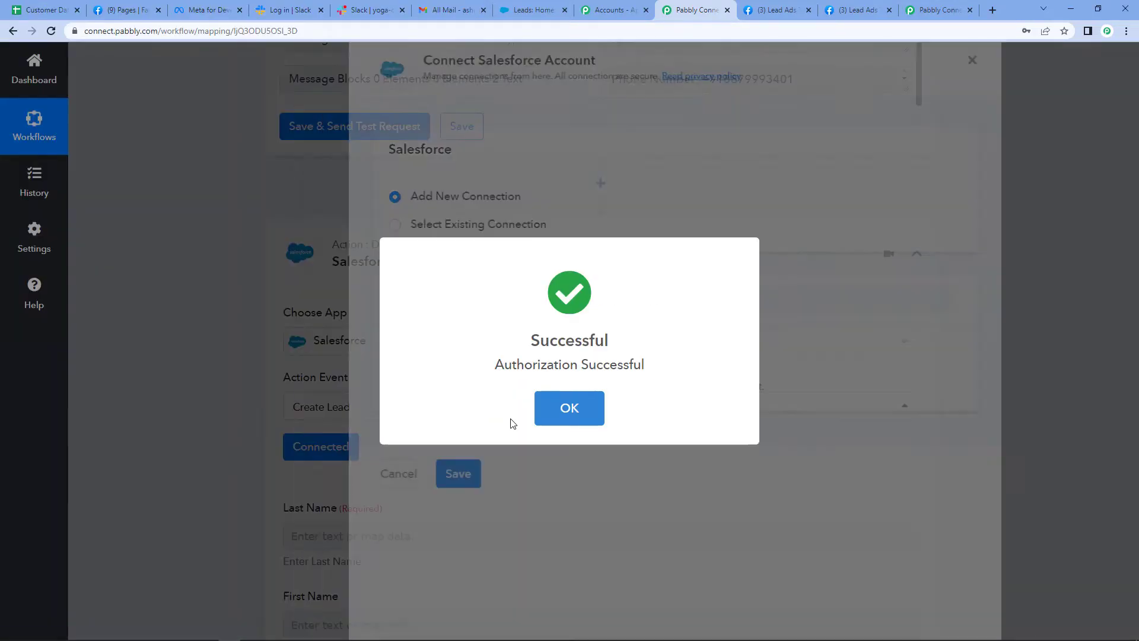
Map the lead's Last Name field to the Res4 Last Name value from the Facebook Lead Ads step
{"action": "scroll", "coordinate": [512, 421], "scroll_direction": "down", "scroll_amount": 5}
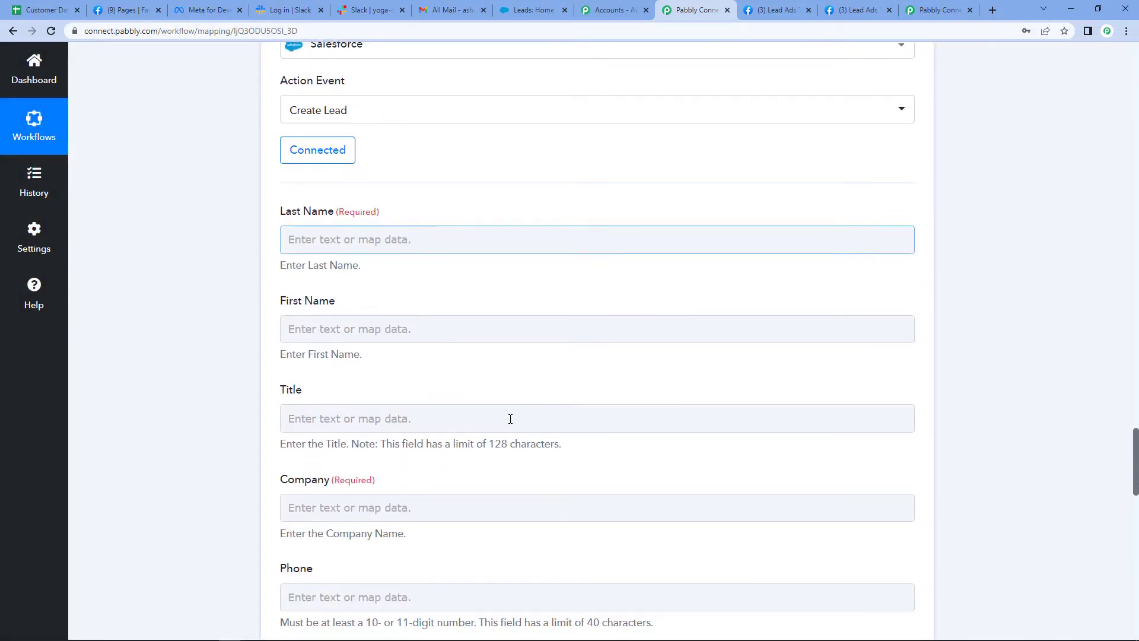
{"action": "scroll", "coordinate": [511, 419], "scroll_direction": "down", "scroll_amount": 1}
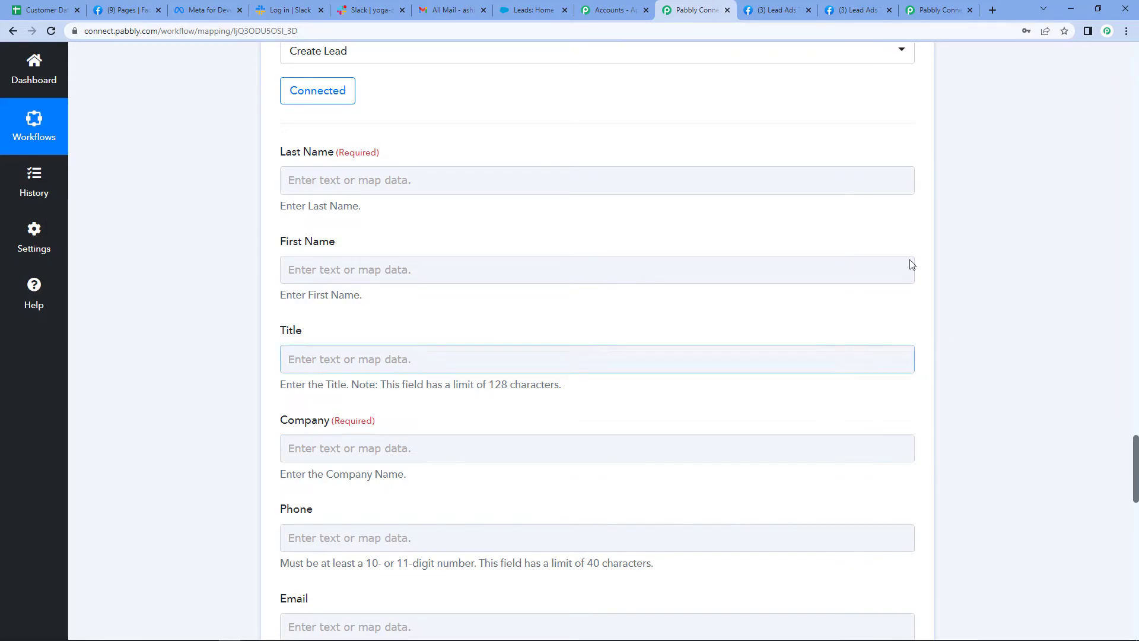
{"action": "left_click", "coordinate": [395, 179]}
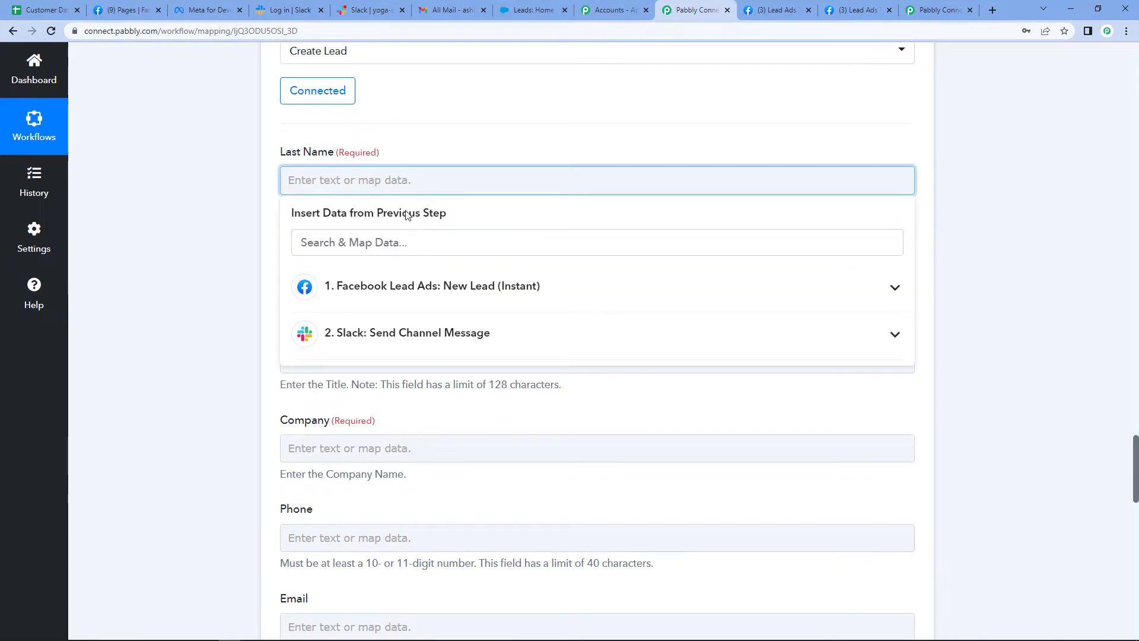
{"action": "left_click", "coordinate": [399, 298]}
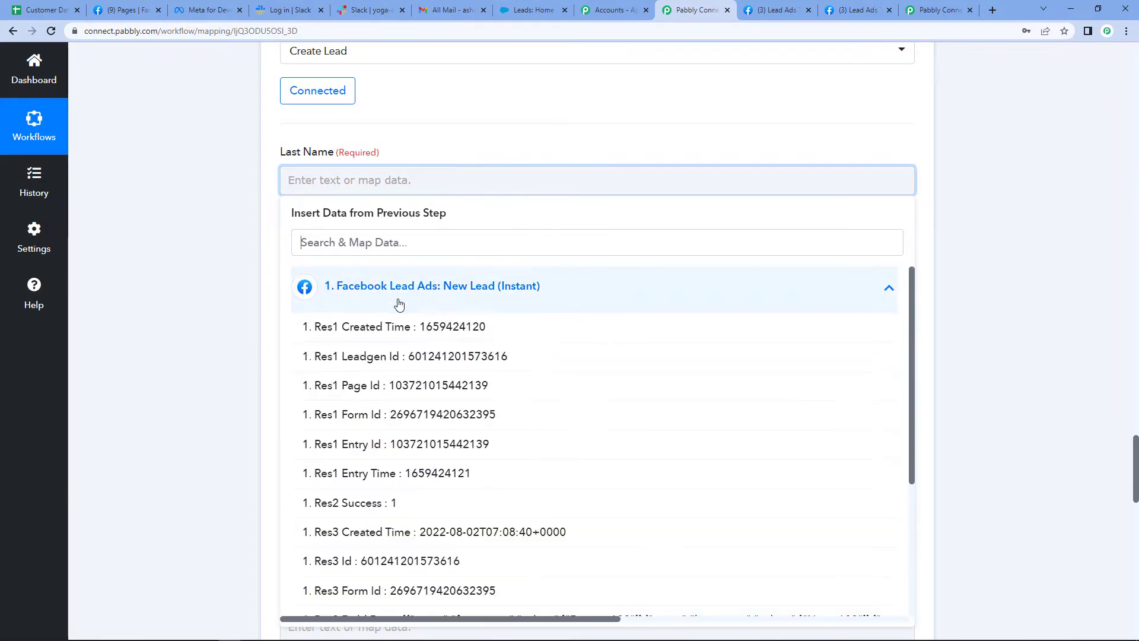
{"action": "scroll", "coordinate": [483, 470], "scroll_direction": "down", "scroll_amount": 3}
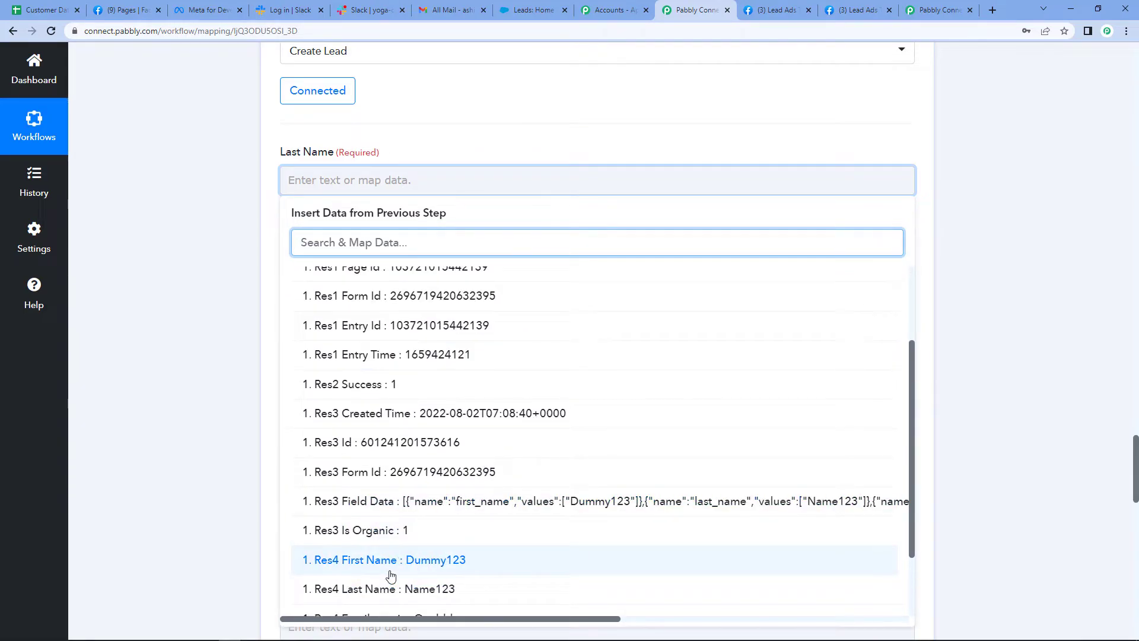
{"action": "left_click", "coordinate": [386, 588]}
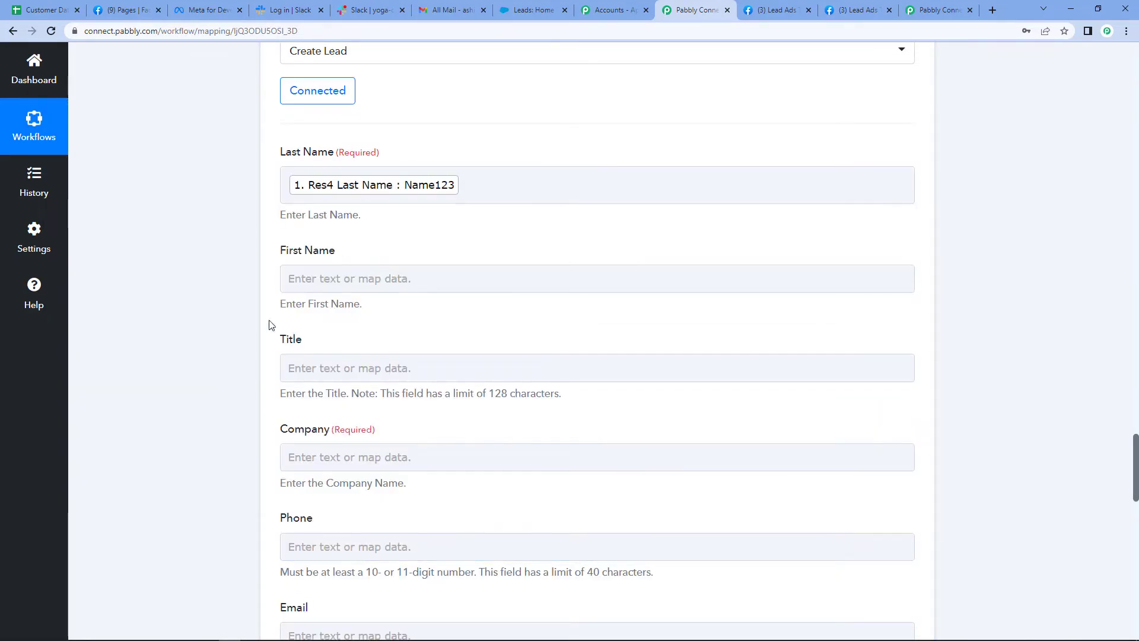
Map the lead's First Name field to the Res4 First Name value from the Facebook Lead Ads step
{"action": "left_click", "coordinate": [325, 273]}
{"action": "left_click", "coordinate": [427, 384]}
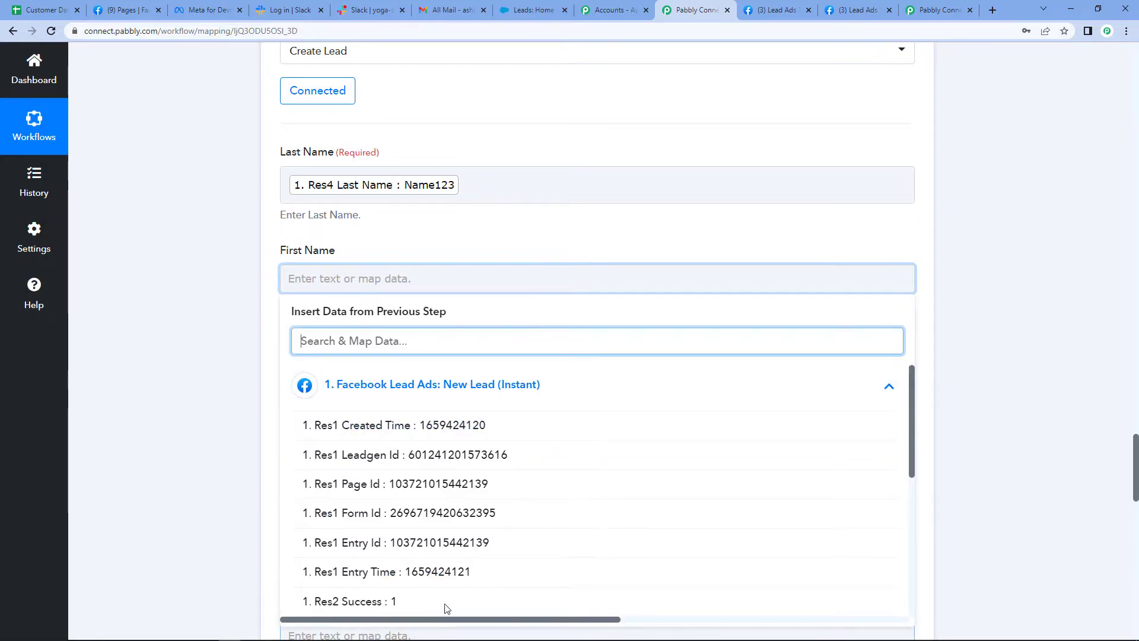
{"action": "scroll", "coordinate": [487, 566], "scroll_direction": "down", "scroll_amount": 5}
{"action": "left_click", "coordinate": [401, 481]}
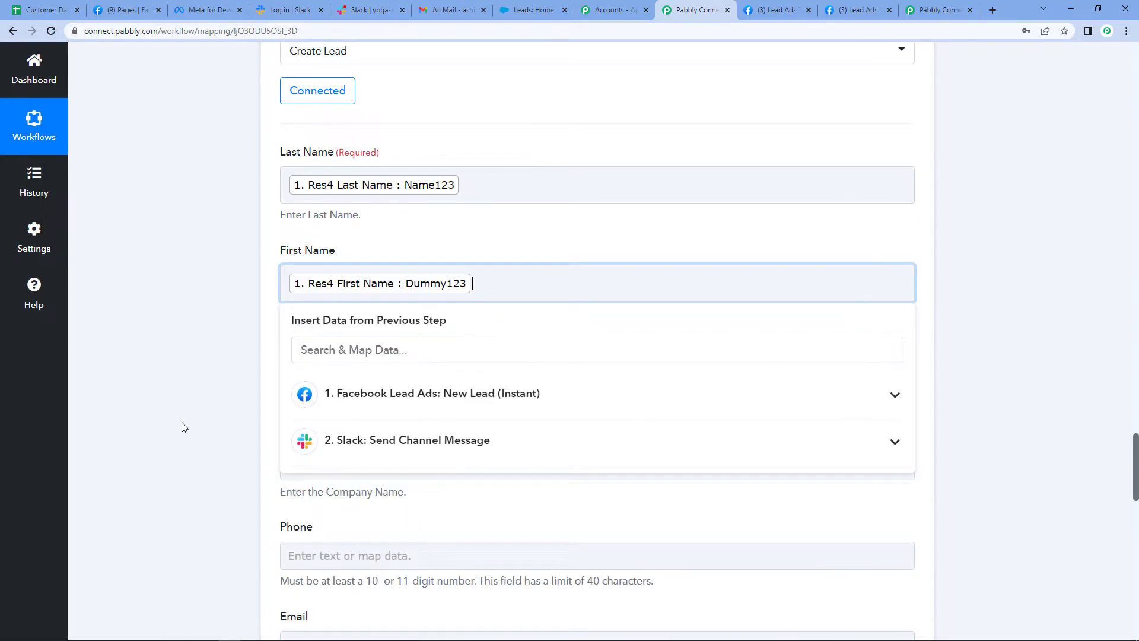
{"action": "left_click", "coordinate": [180, 424]}
Set the lead's Title to "Mr." and its Company to "Pabbly Connect"
{"action": "left_click", "coordinate": [356, 379]}
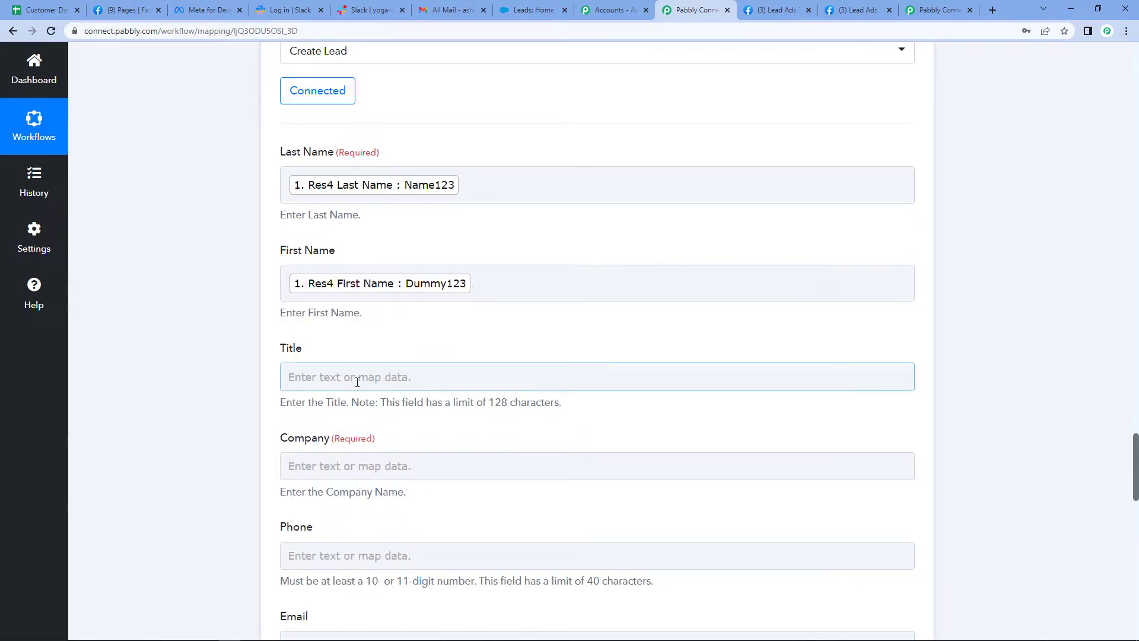
{"action": "type", "text": "Mr."}
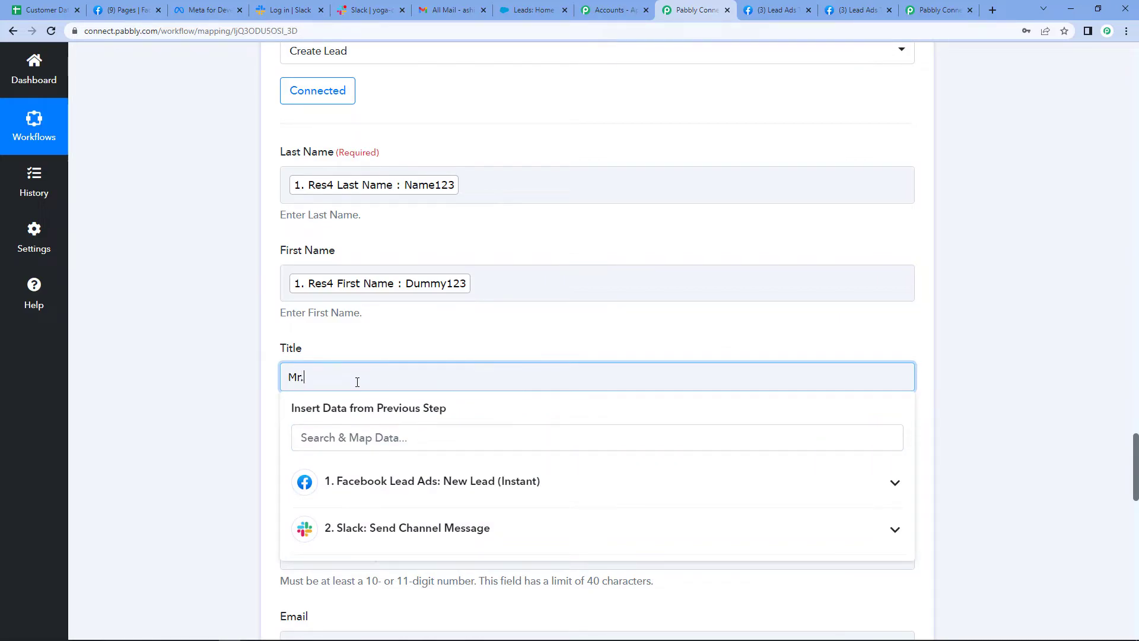
{"action": "left_click", "coordinate": [172, 398]}
{"action": "left_click", "coordinate": [391, 465]}
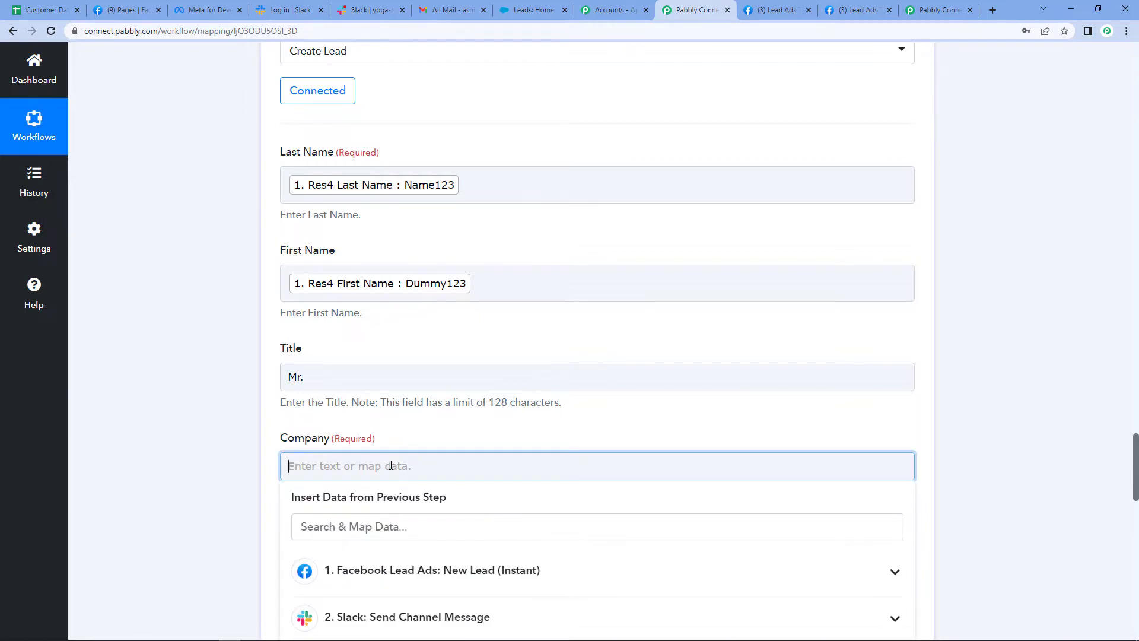
{"action": "type", "text": "Pabbly Connect"}
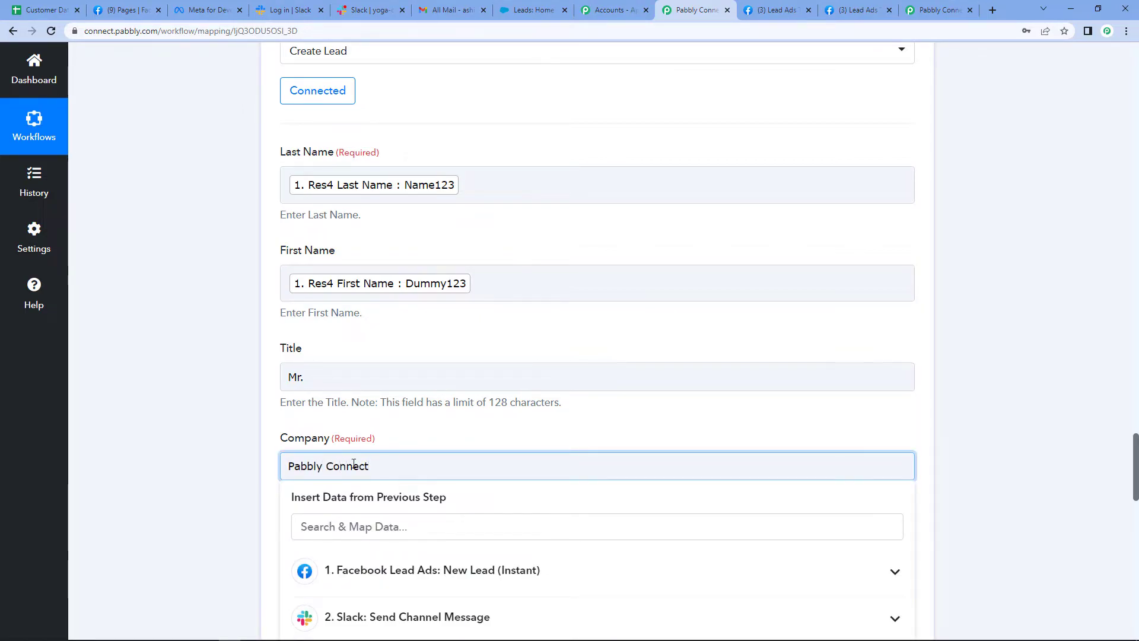
{"action": "left_click", "coordinate": [200, 449]}
Map the lead's Phone field to the Res4 Phone Number value from the Facebook Lead Ads step
{"action": "scroll", "coordinate": [252, 527], "scroll_direction": "down", "scroll_amount": 2}
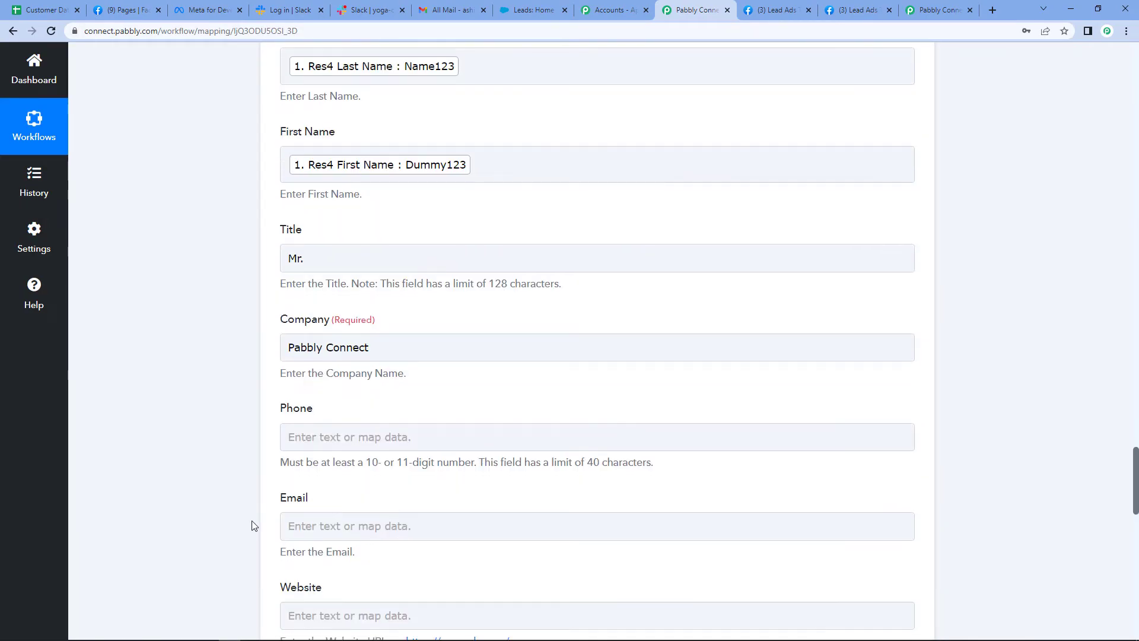
{"action": "left_click", "coordinate": [330, 436]}
{"action": "scroll", "coordinate": [362, 478], "scroll_direction": "down", "scroll_amount": 1}
{"action": "left_click", "coordinate": [374, 478]}
Map the lead's Email field to the Res4 Email value from the Facebook Lead Ads step
{"action": "scroll", "coordinate": [367, 379], "scroll_direction": "down", "scroll_amount": 6}
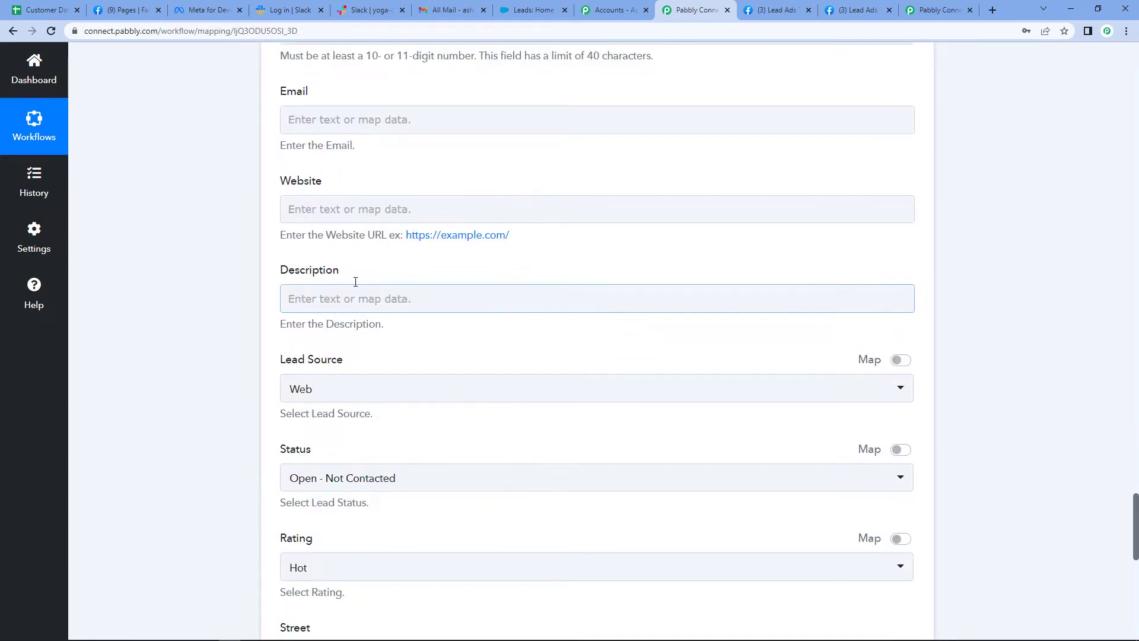
{"action": "scroll", "coordinate": [178, 327], "scroll_direction": "up", "scroll_amount": 3}
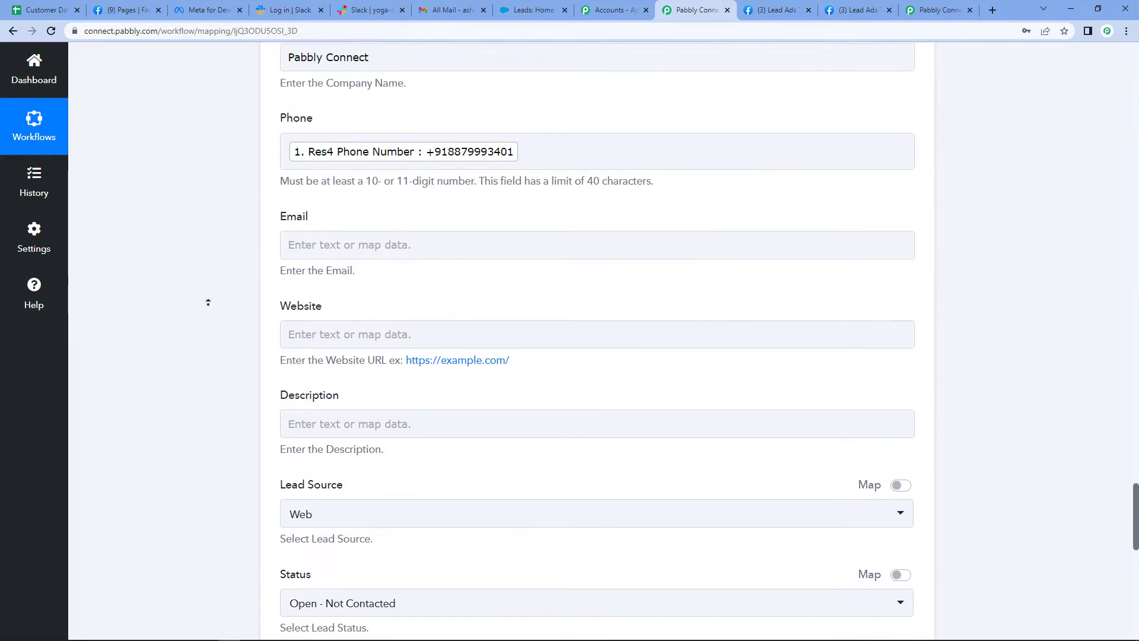
{"action": "left_click", "coordinate": [296, 310]}
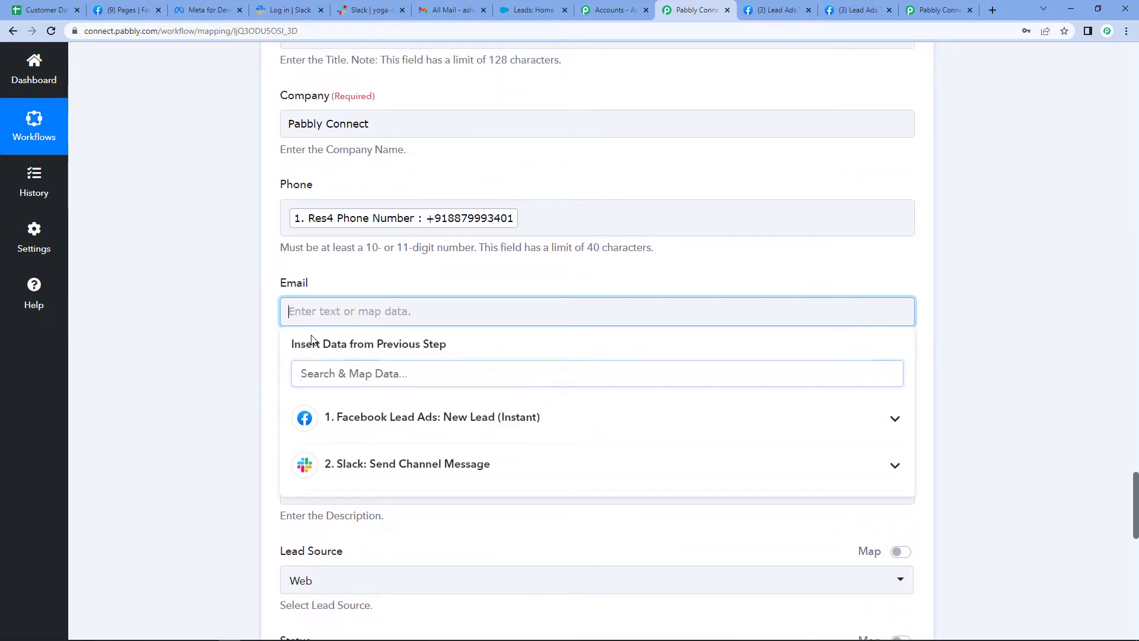
{"action": "left_click", "coordinate": [415, 422]}
{"action": "scroll", "coordinate": [543, 564], "scroll_direction": "down", "scroll_amount": 5}
{"action": "scroll", "coordinate": [544, 563], "scroll_direction": "down", "scroll_amount": 2}
{"action": "left_click", "coordinate": [409, 522]}
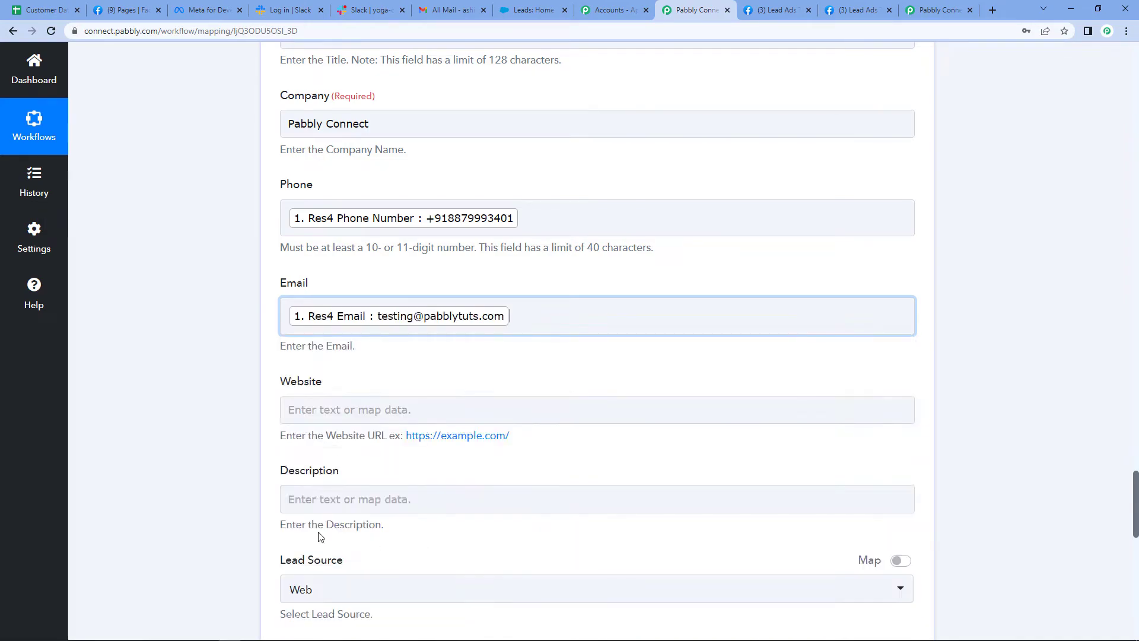
{"action": "left_click", "coordinate": [151, 412]}
{"action": "left_click", "coordinate": [364, 409]}
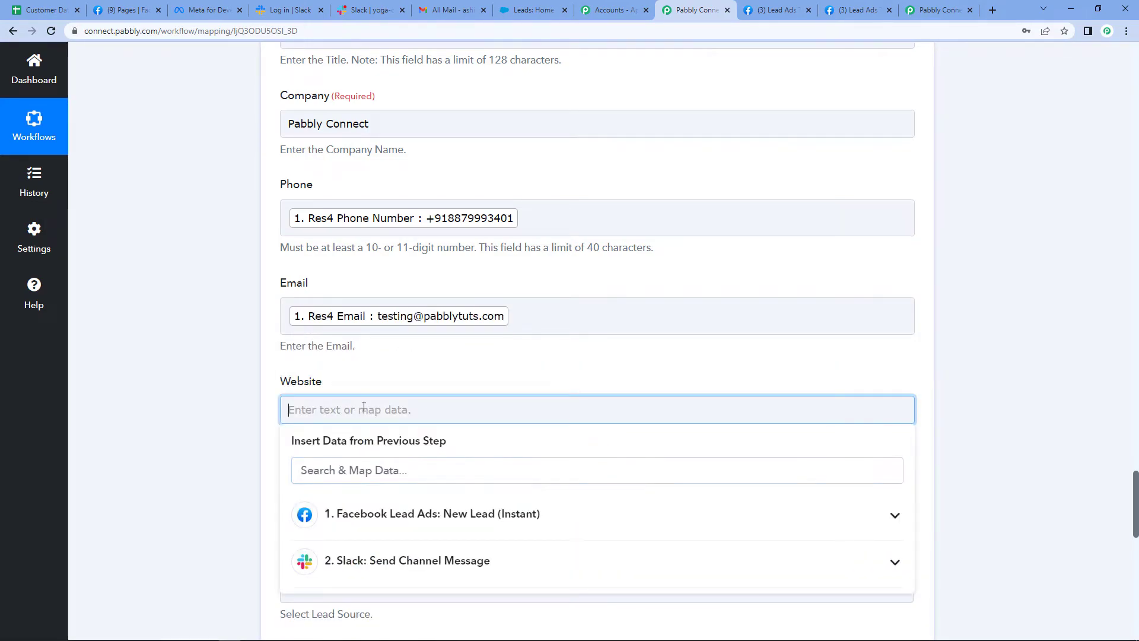
{"action": "type", "text": "www."}
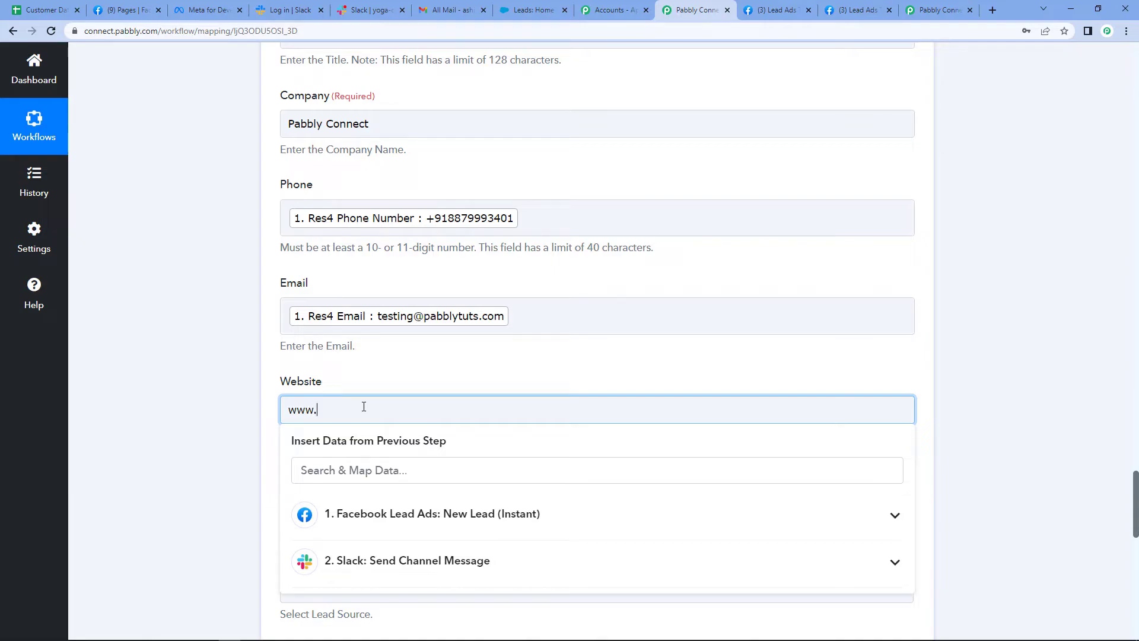
{"action": "type", "text": "pab"}
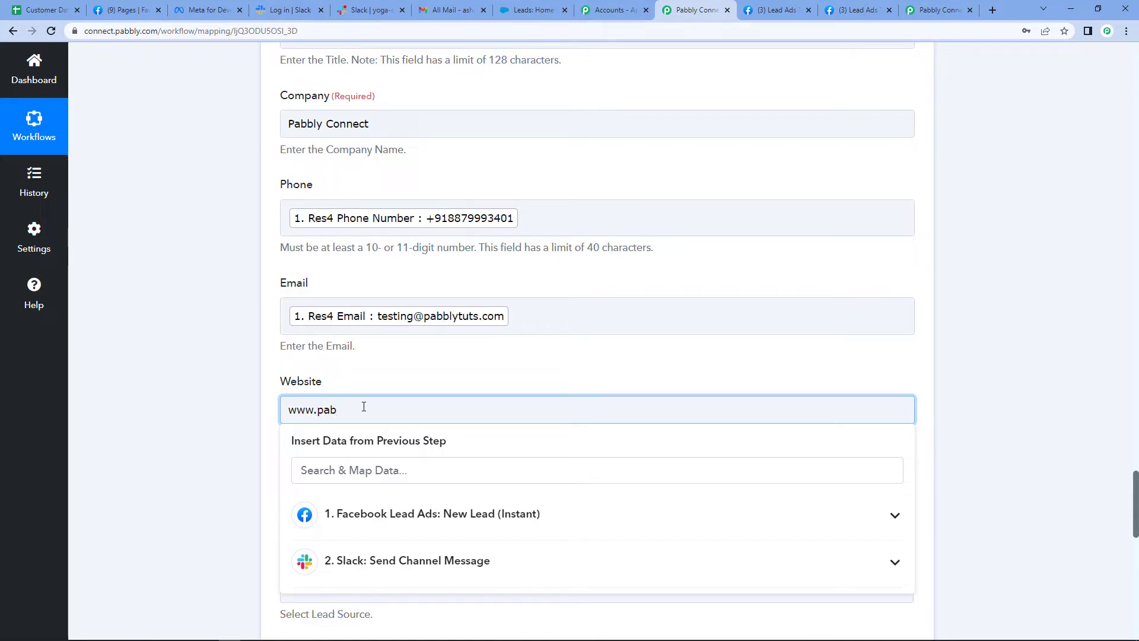
{"action": "type", "text": "bly.com"}
{"action": "left_click", "coordinate": [217, 378]}
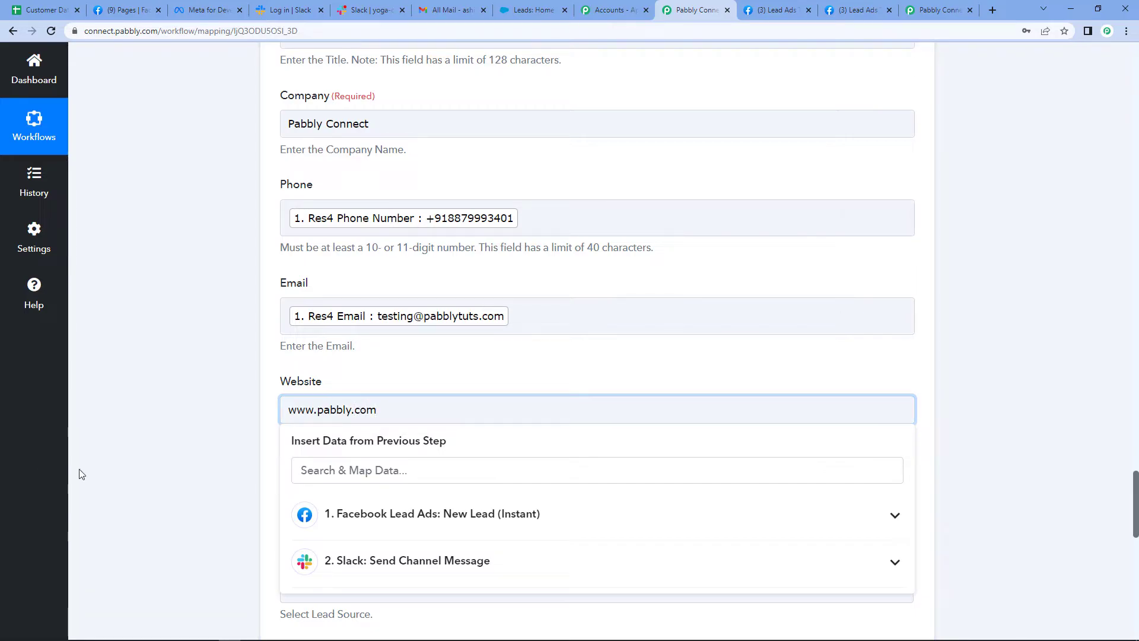
Save the Salesforce Create Lead action with a test request and review the response received
{"action": "scroll", "coordinate": [383, 478], "scroll_direction": "down", "scroll_amount": 5}
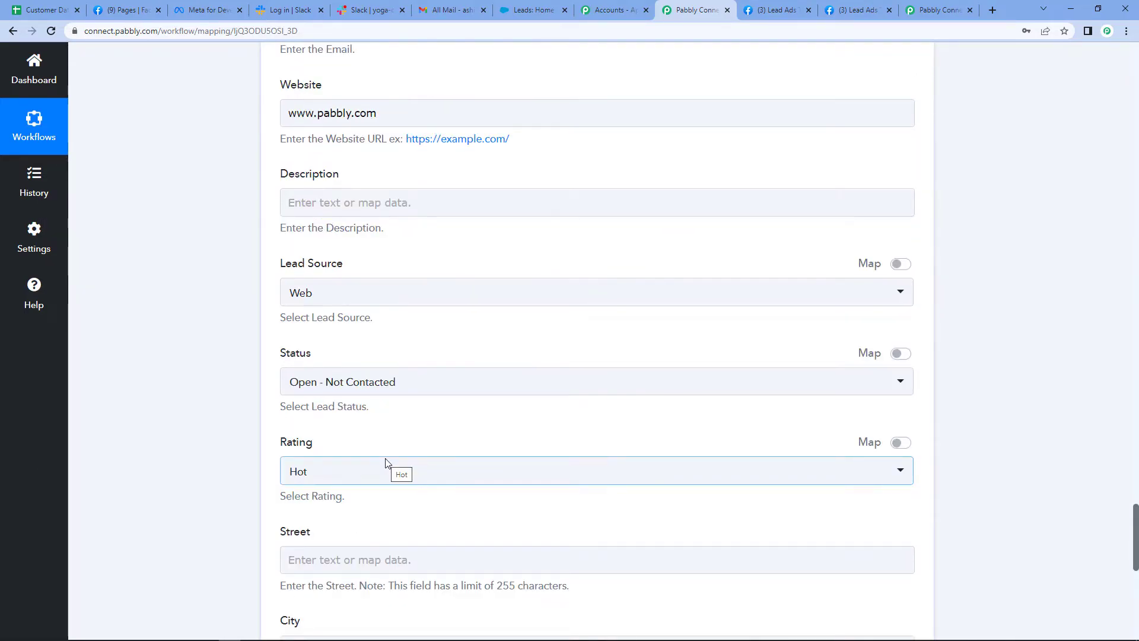
{"action": "scroll", "coordinate": [386, 462], "scroll_direction": "down", "scroll_amount": 9}
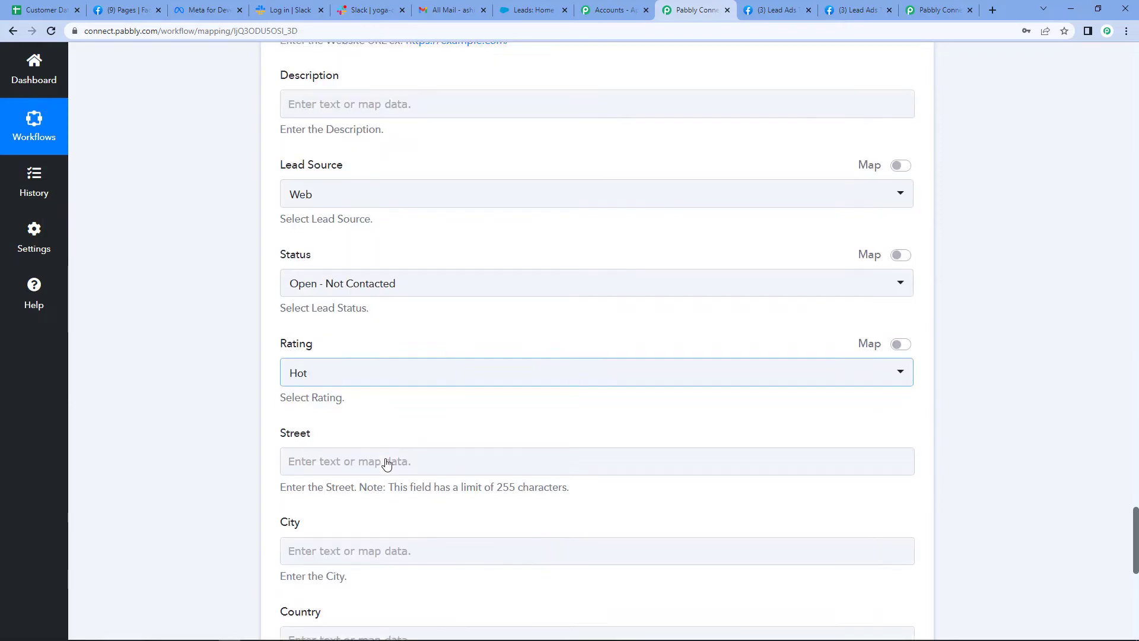
{"action": "left_click", "coordinate": [356, 312]}
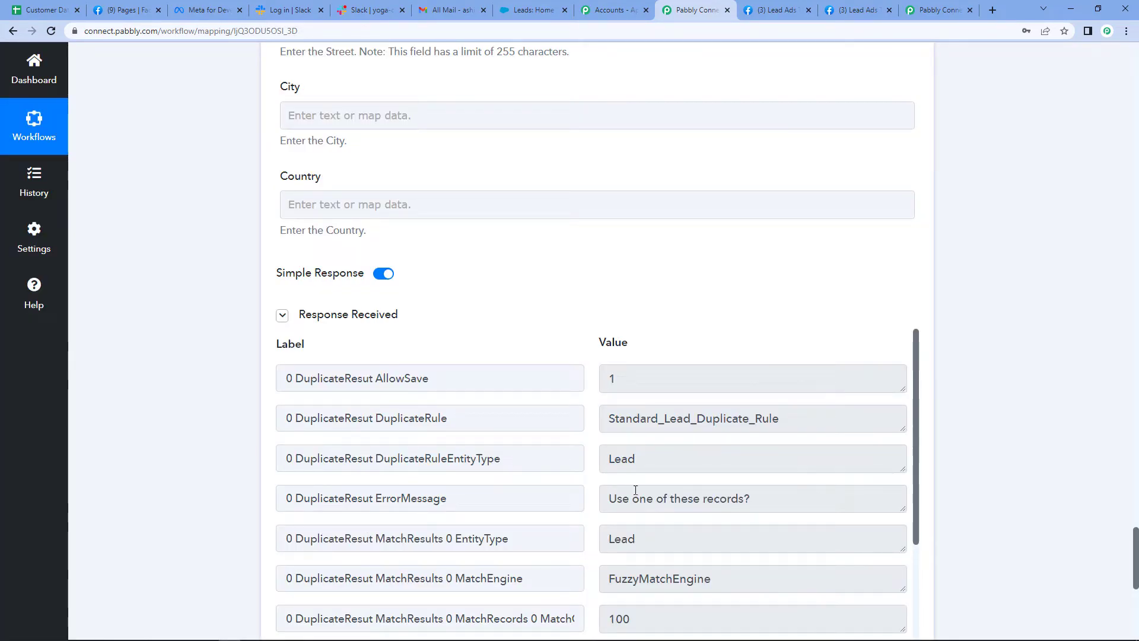
{"action": "scroll", "coordinate": [1003, 415], "scroll_direction": "down", "scroll_amount": 1}
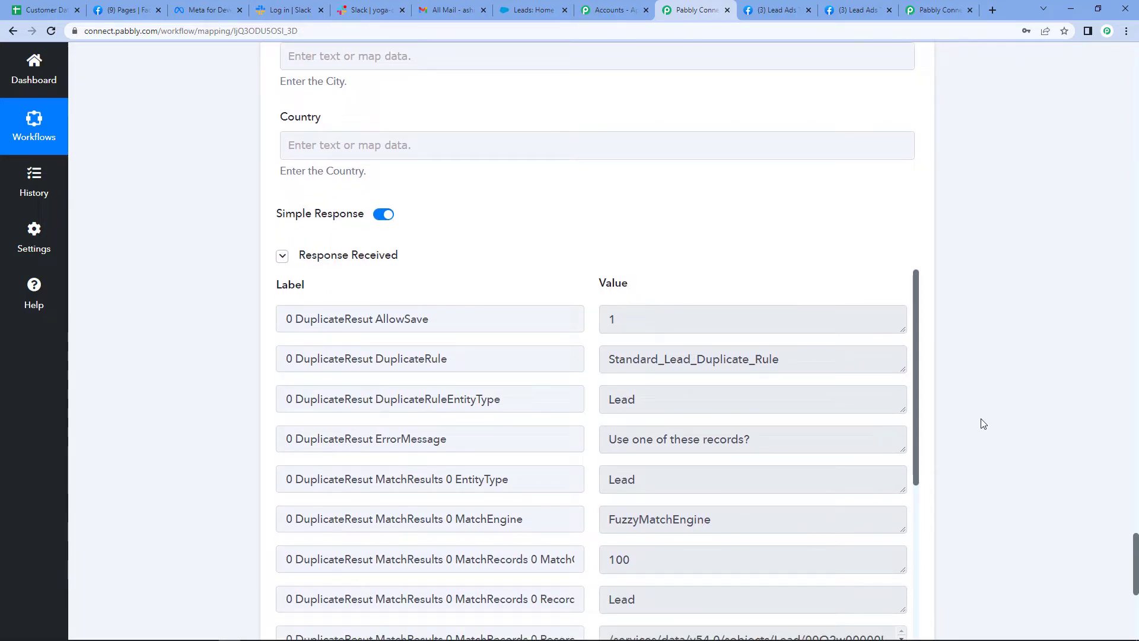
{"action": "scroll", "coordinate": [730, 335], "scroll_direction": "down", "scroll_amount": 4}
{"action": "scroll", "coordinate": [730, 336], "scroll_direction": "down", "scroll_amount": 2}
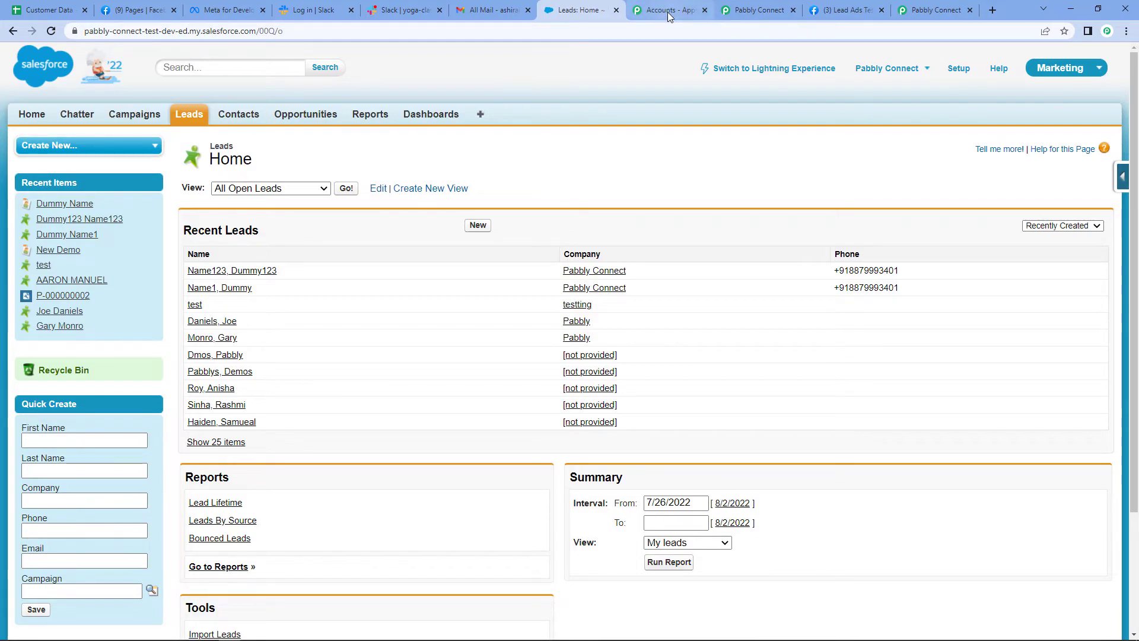
Return to the Pabbly Connect workflow, review the Salesforce Create Lead fields and collapse that action
{"action": "left_click", "coordinate": [771, 10]}
{"action": "scroll", "coordinate": [770, 220], "scroll_direction": "up", "scroll_amount": 3}
{"action": "scroll", "coordinate": [984, 280], "scroll_direction": "up", "scroll_amount": 8}
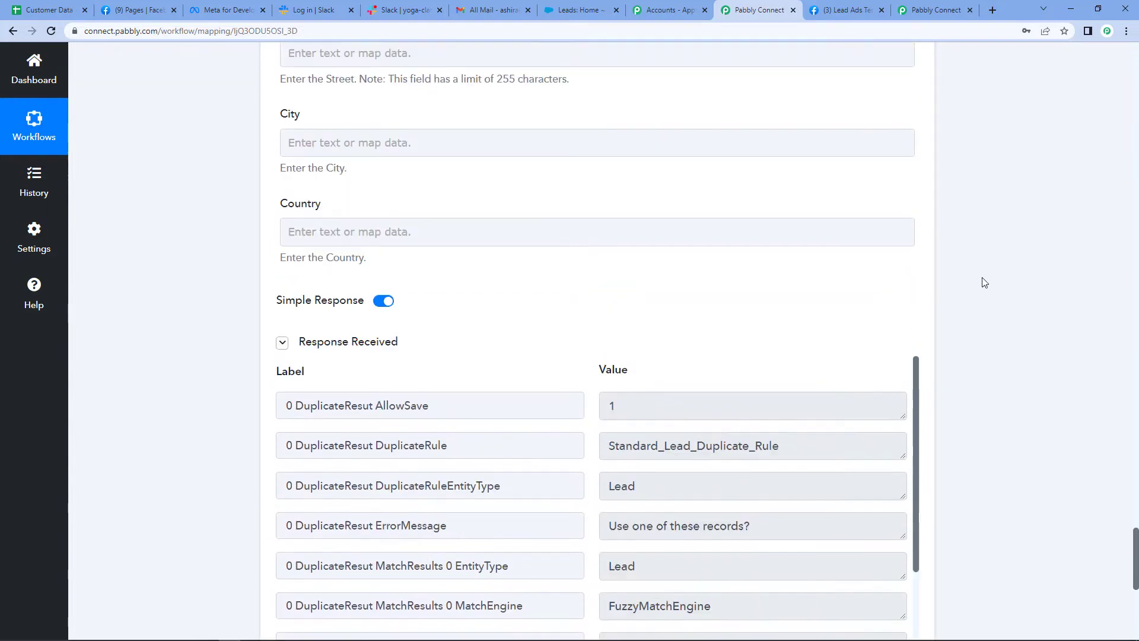
{"action": "scroll", "coordinate": [984, 283], "scroll_direction": "up", "scroll_amount": 12}
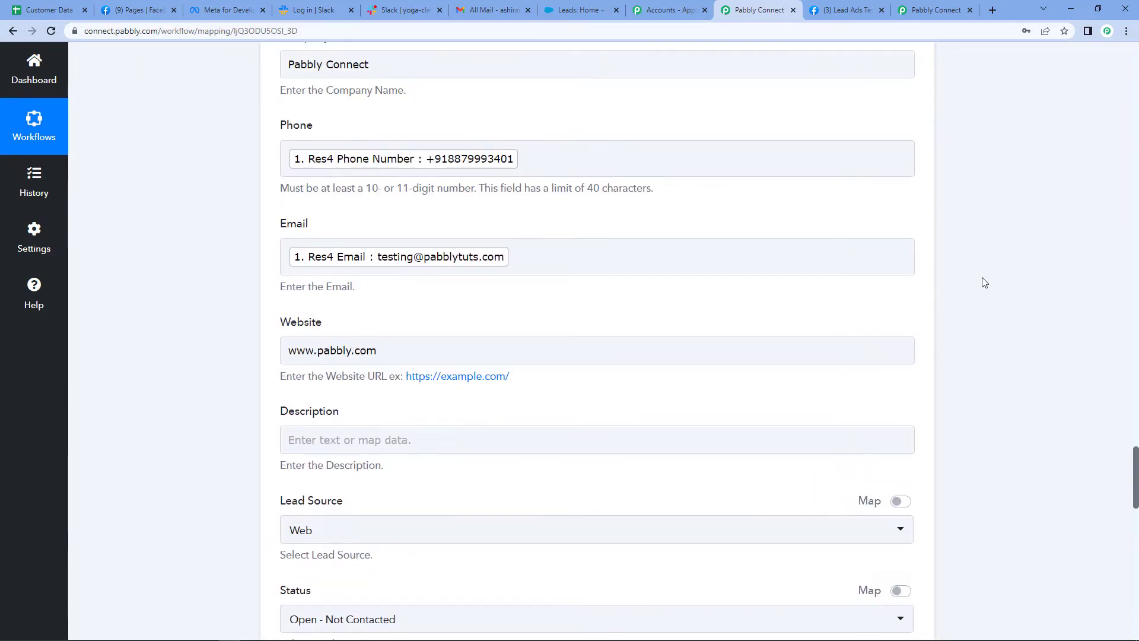
{"action": "scroll", "coordinate": [984, 282], "scroll_direction": "up", "scroll_amount": 6}
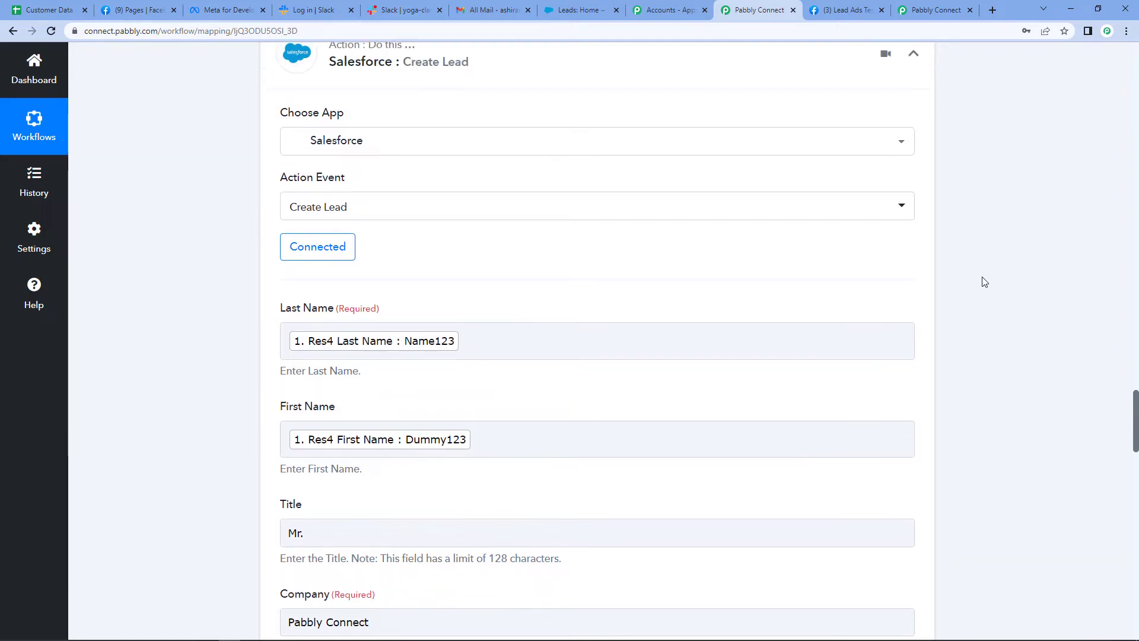
{"action": "scroll", "coordinate": [983, 281], "scroll_direction": "up", "scroll_amount": 3}
{"action": "left_click", "coordinate": [914, 211]}
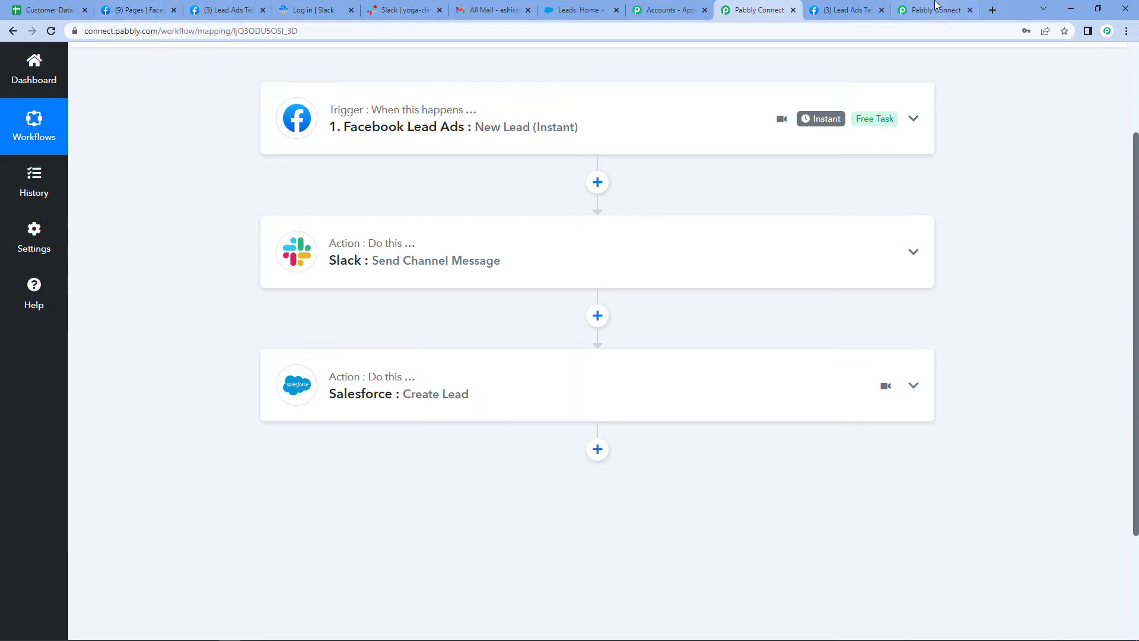
Switch to Meta for Developers and open the Lead Ads RTU Debug Tool from its developer tools
{"action": "left_click", "coordinate": [234, 11]}
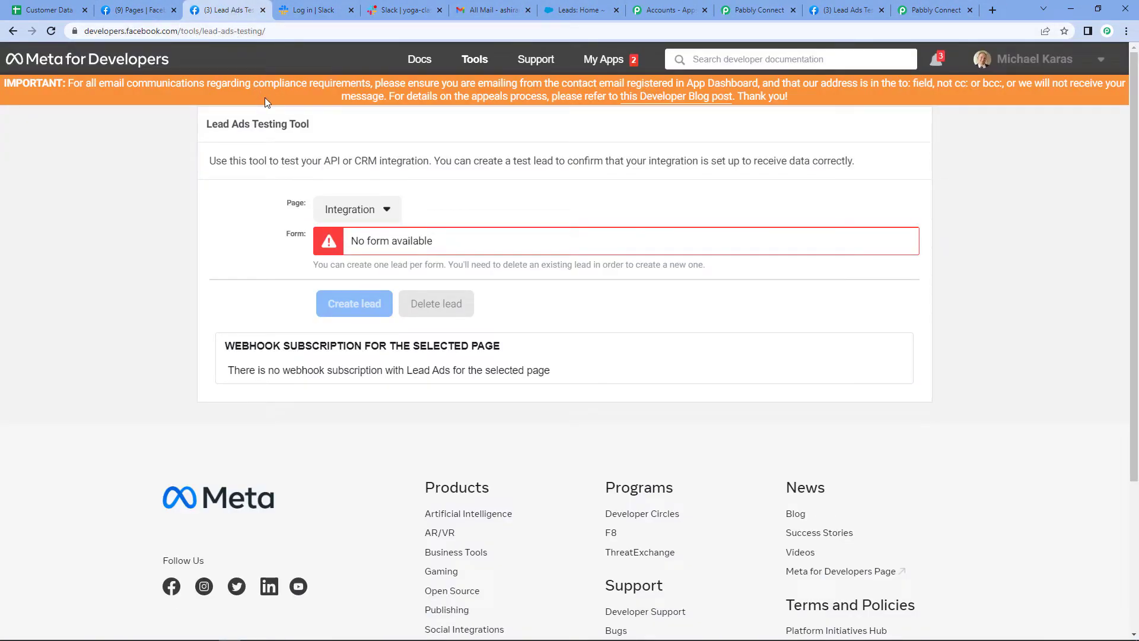
{"action": "left_click", "coordinate": [602, 58]}
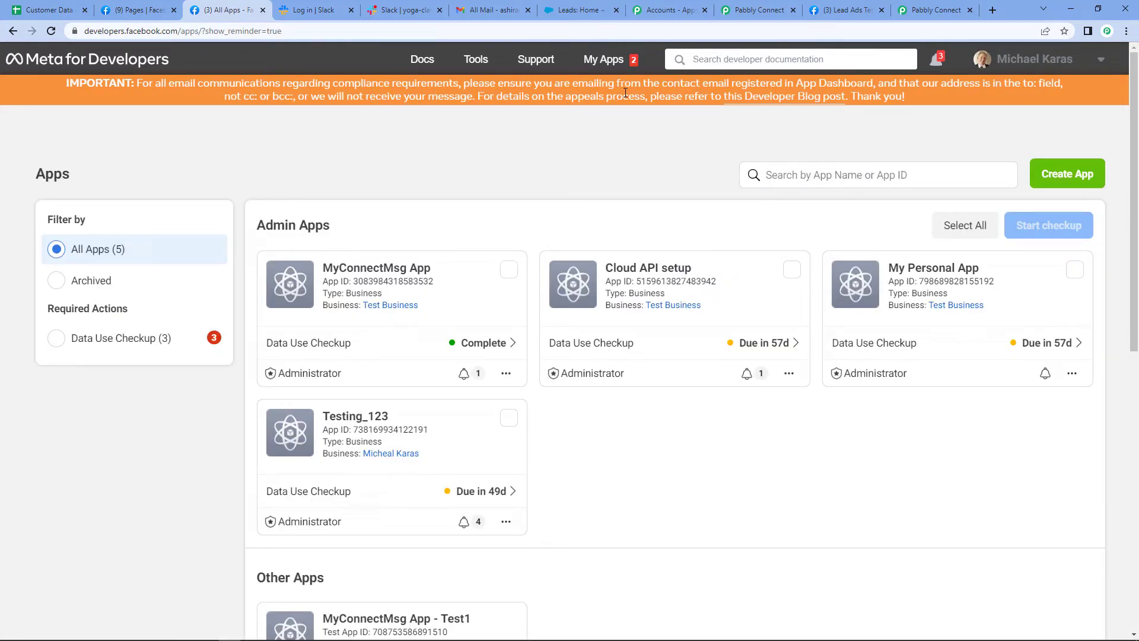
{"action": "left_click", "coordinate": [474, 60]}
{"action": "scroll", "coordinate": [381, 444], "scroll_direction": "down", "scroll_amount": 3}
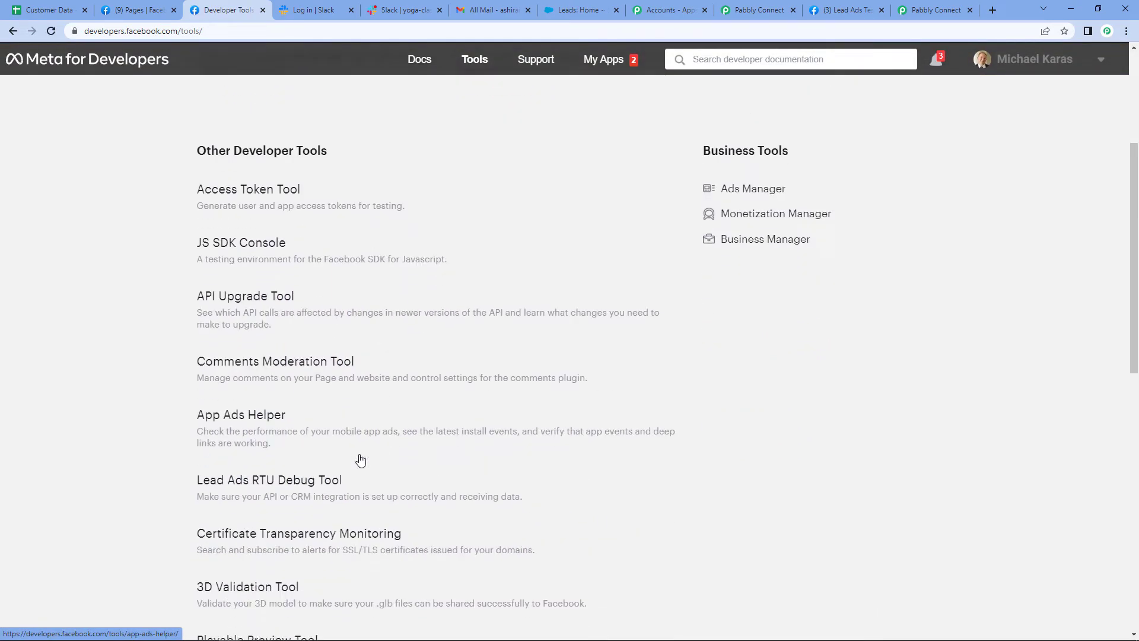
{"action": "left_click", "coordinate": [297, 488]}
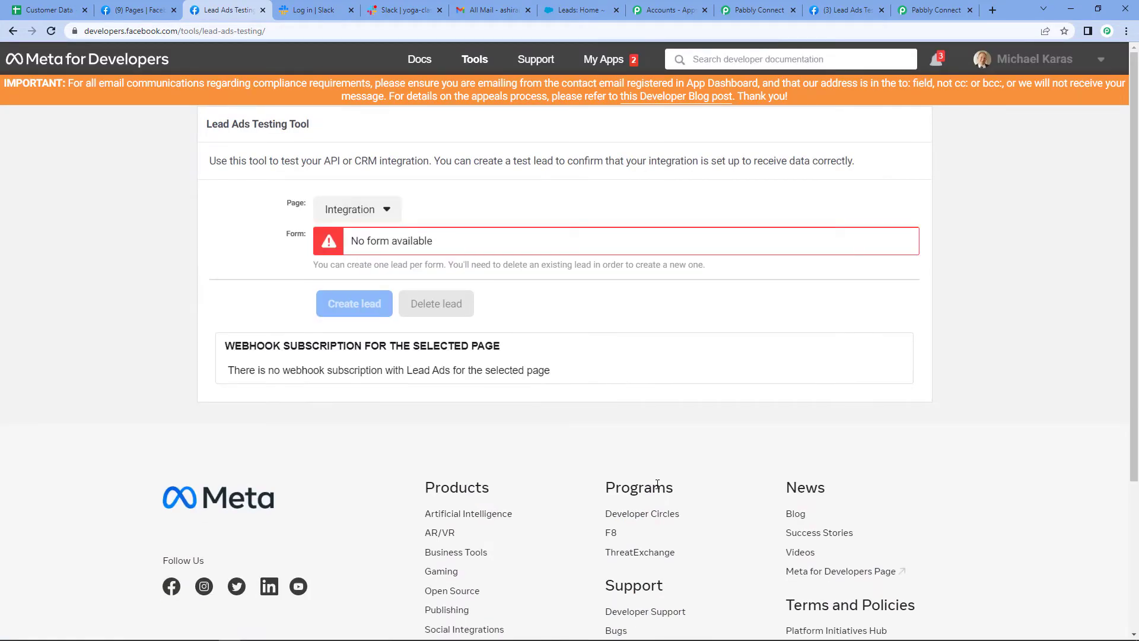
Find the Yoga Classes page by searching for "yoga" and choose it as the page for lead testing
{"action": "left_click", "coordinate": [387, 213]}
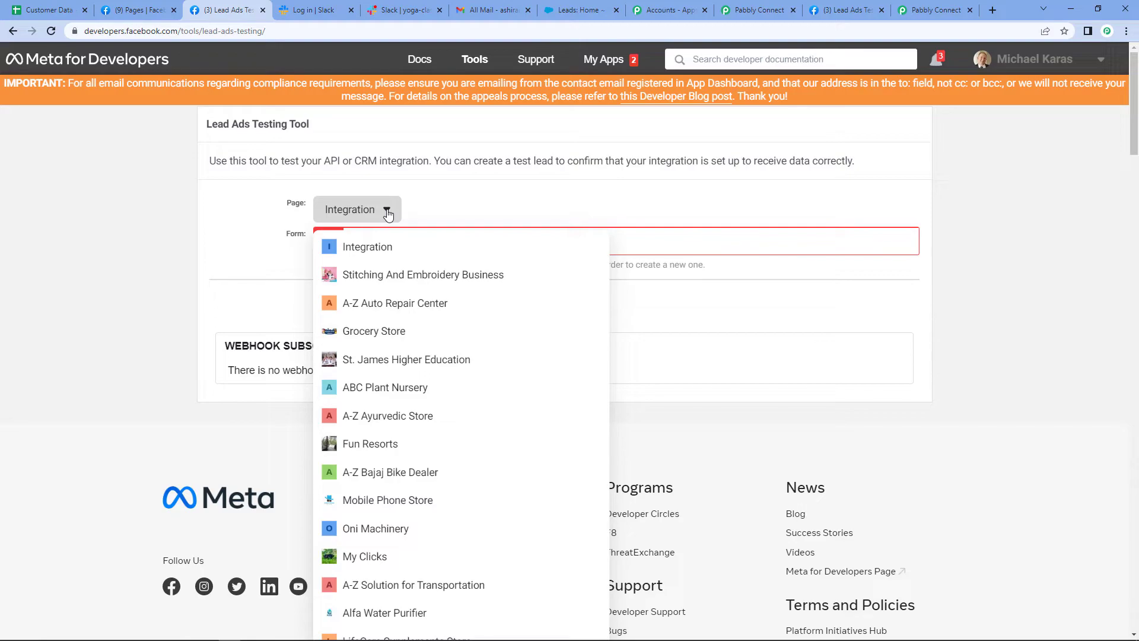
{"action": "key", "text": "Down"}
{"action": "key", "text": "ctrl+f"}
{"action": "type", "text": "yo"}
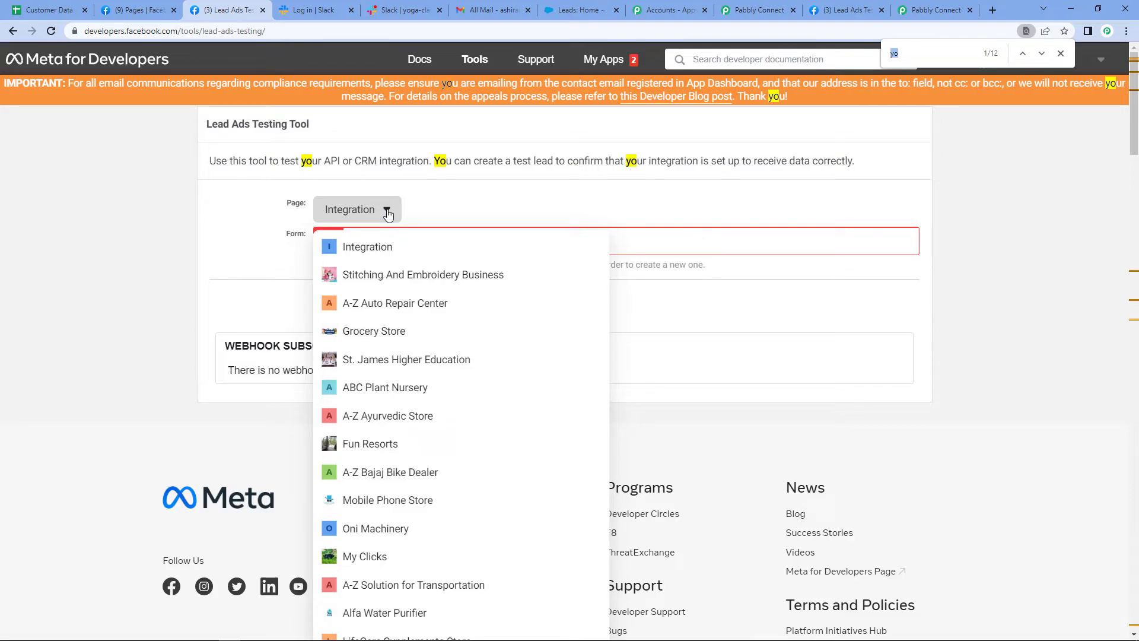
{"action": "type", "text": "ga"}
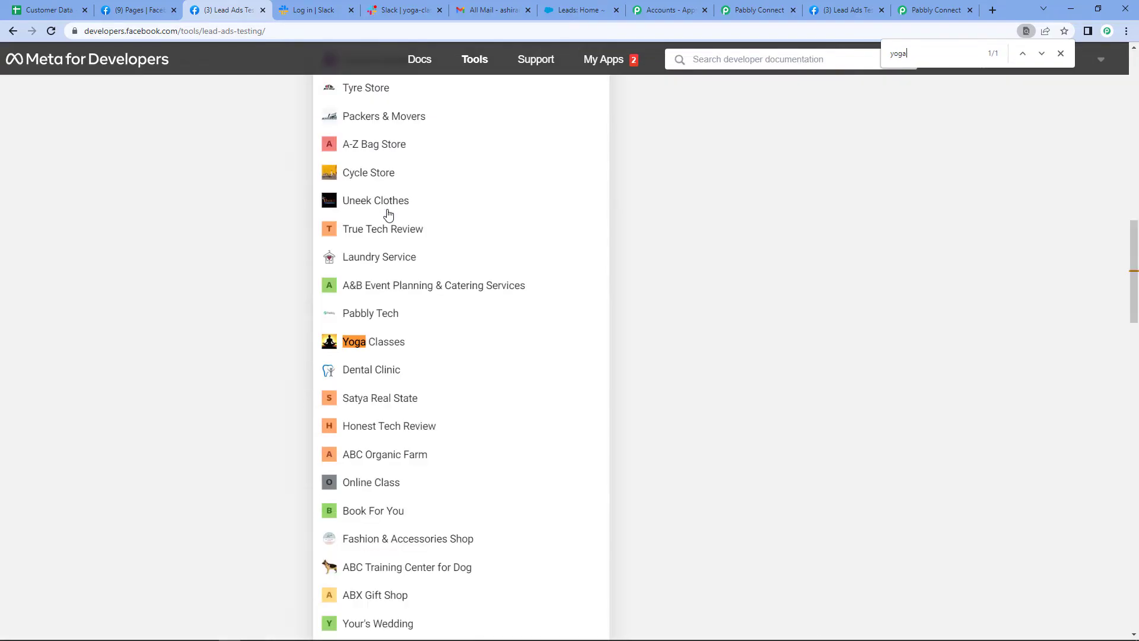
{"action": "left_click", "coordinate": [392, 344]}
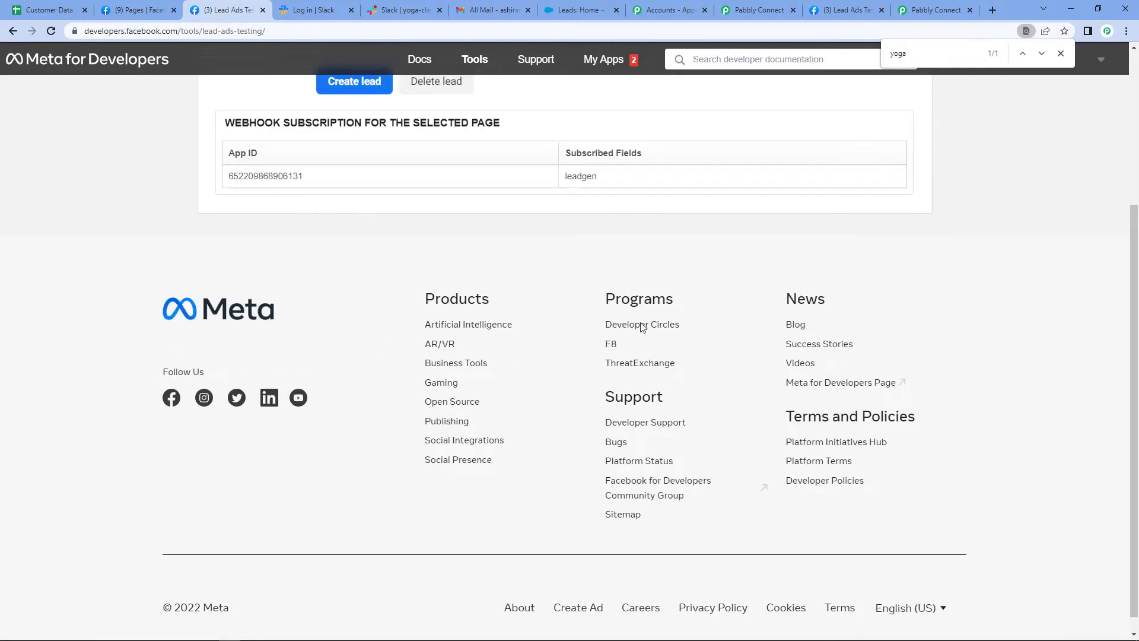
Delete the existing test lead of the Yoga Session form and open the form's preview
{"action": "scroll", "coordinate": [470, 277], "scroll_direction": "up", "scroll_amount": 3}
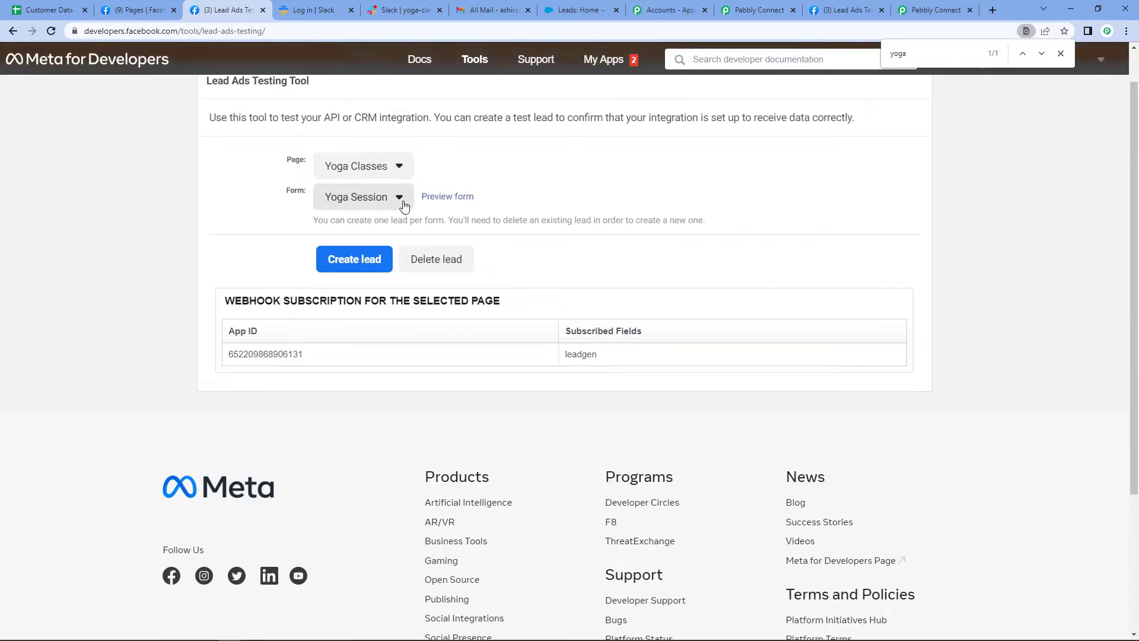
{"action": "left_click", "coordinate": [426, 260]}
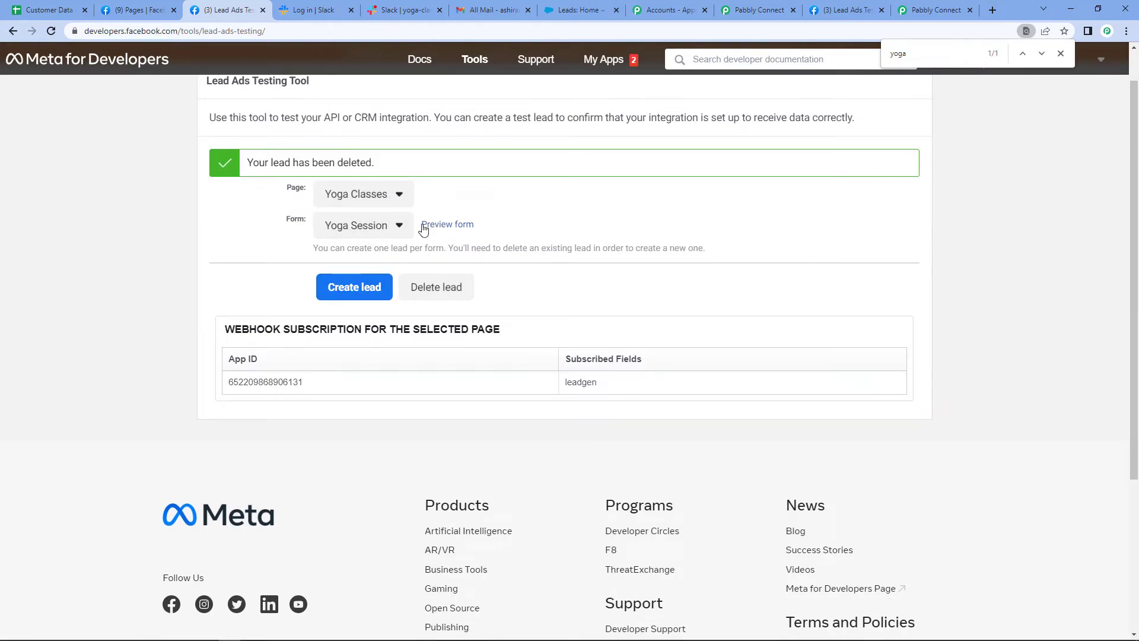
{"action": "left_click", "coordinate": [442, 225]}
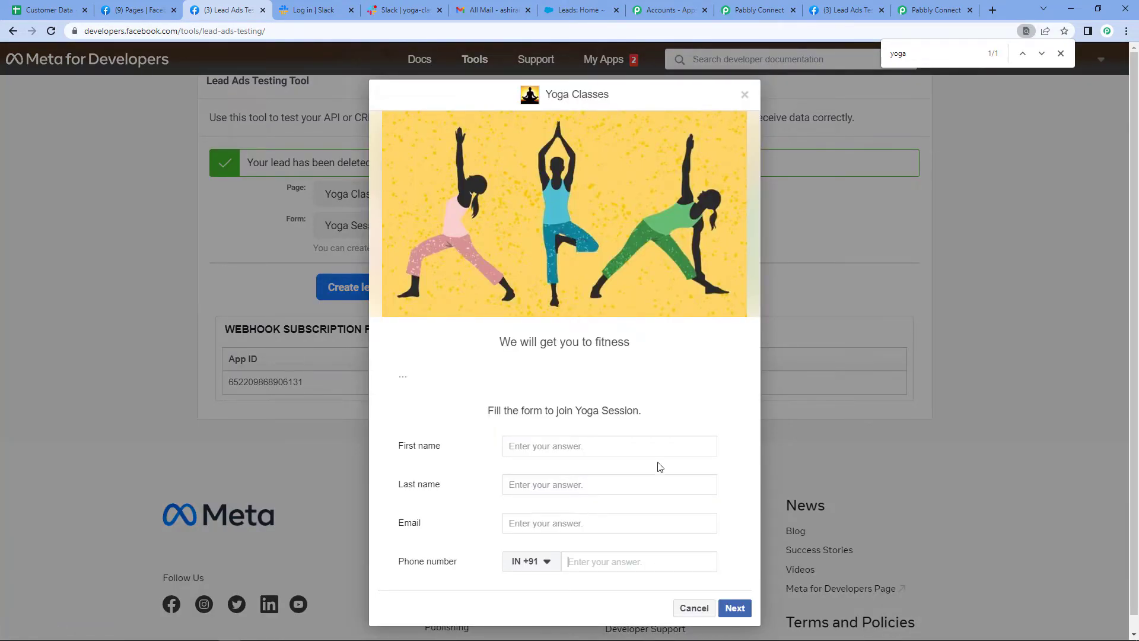
Fill in the test lead's first name and last name in the Yoga Classes form
{"action": "left_click", "coordinate": [547, 442]}
{"action": "type", "text": "Testing1234"}
{"action": "left_click", "coordinate": [568, 483]}
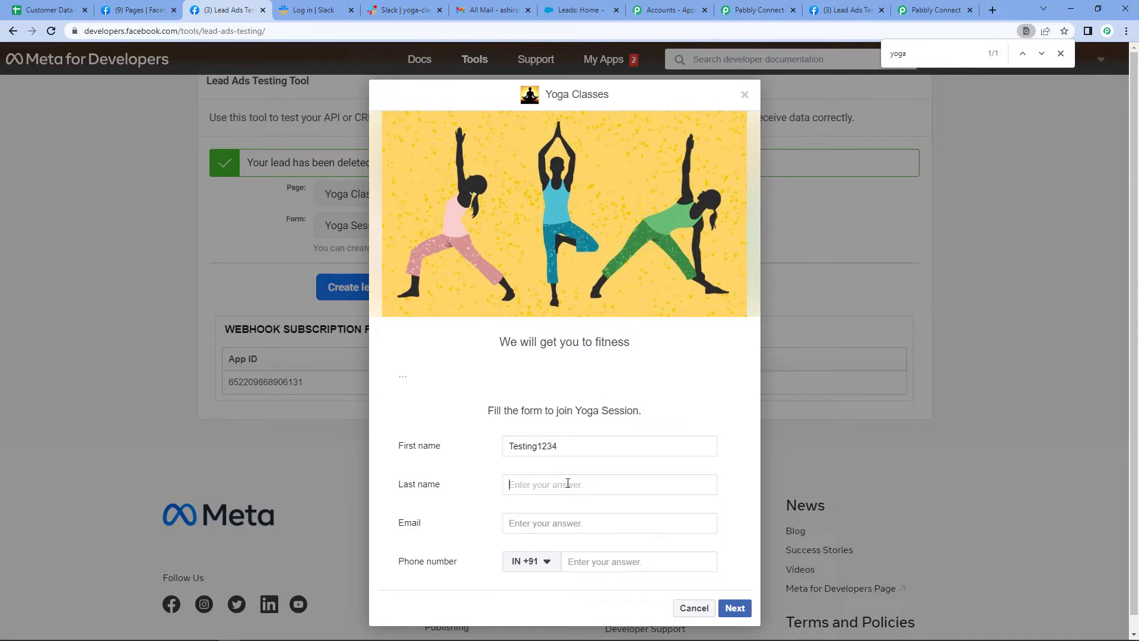
{"action": "type", "text": "Nice"}
Fill in the test lead's email address, correcting its misspelling, and the phone number with country code IN +91
{"action": "left_click", "coordinate": [529, 519]}
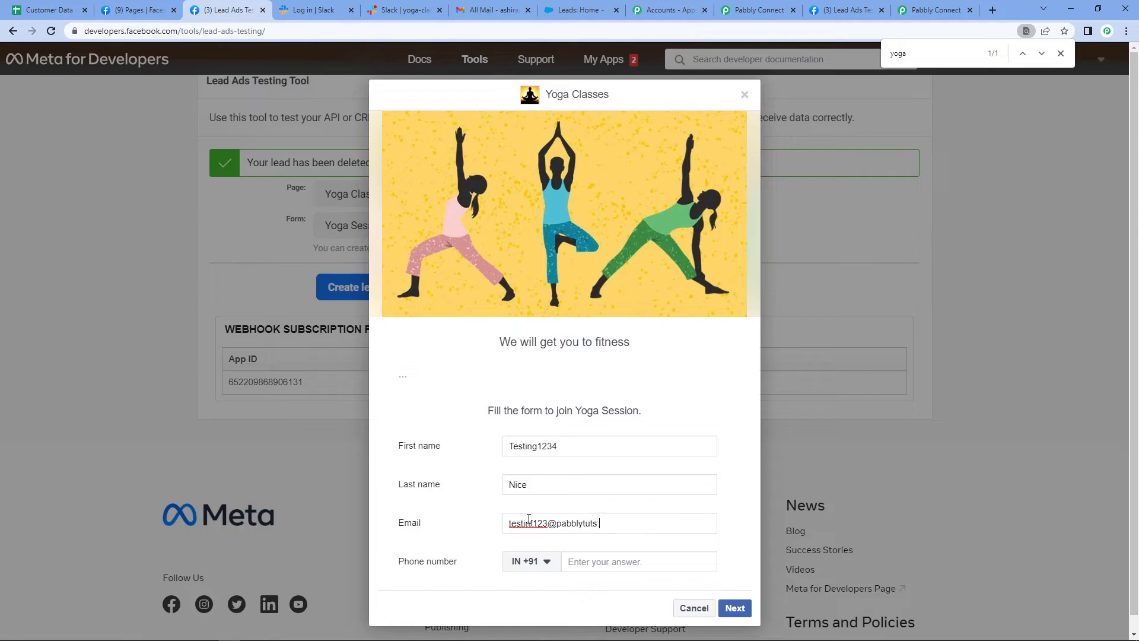
{"action": "triple_click", "coordinate": [544, 521]}
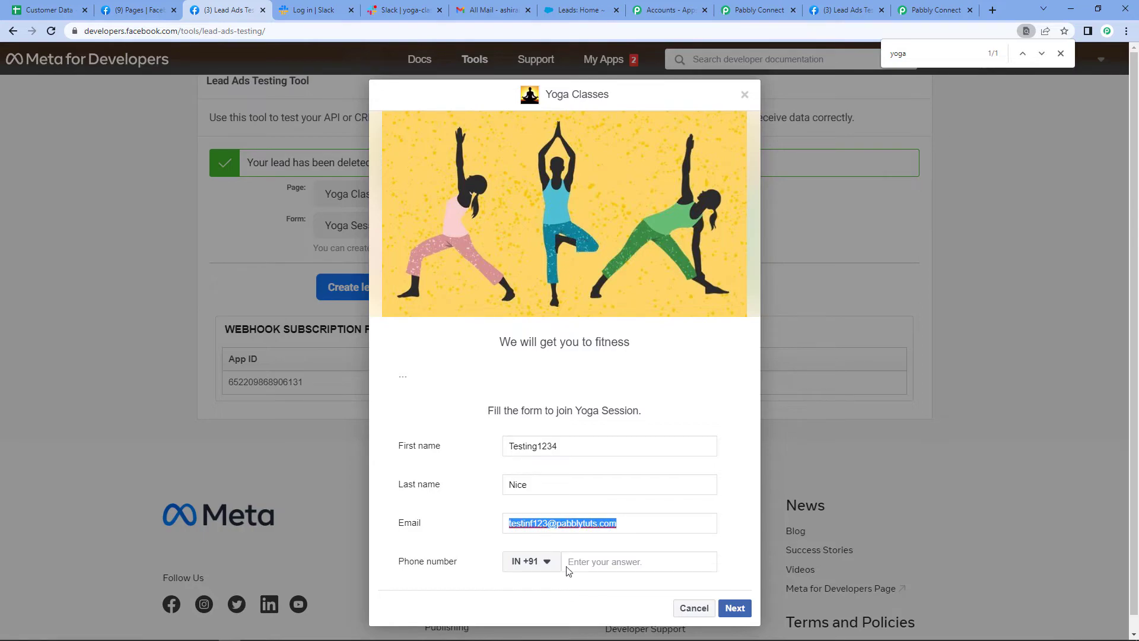
{"action": "left_click", "coordinate": [536, 525]}
{"action": "key", "text": "BackSpace"}
{"action": "type", "text": "g"}
{"action": "key", "text": "Tab"}
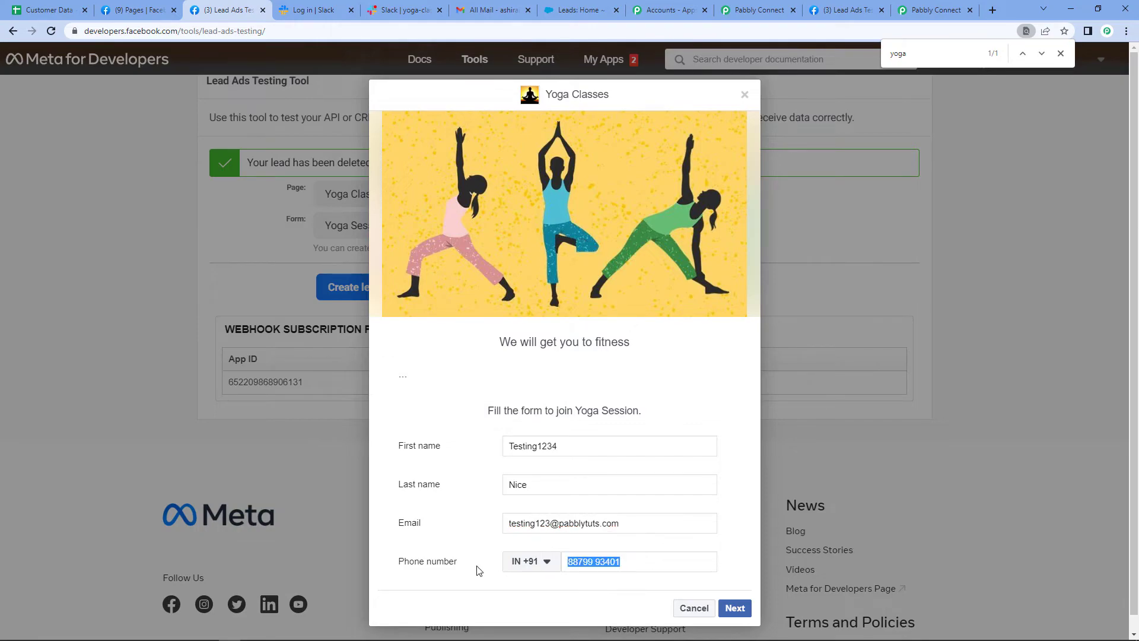
{"action": "type", "text": "88799"}
Submit the Yoga Classes form as a new test lead and close the form preview
{"action": "left_click", "coordinate": [734, 607]}
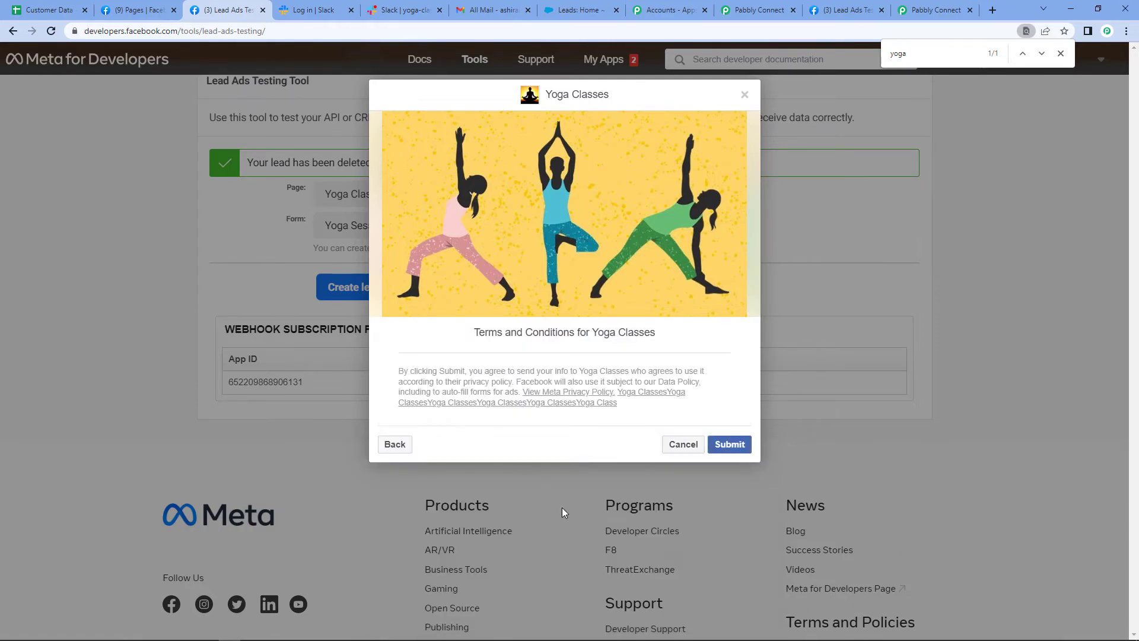
{"action": "left_click", "coordinate": [722, 442]}
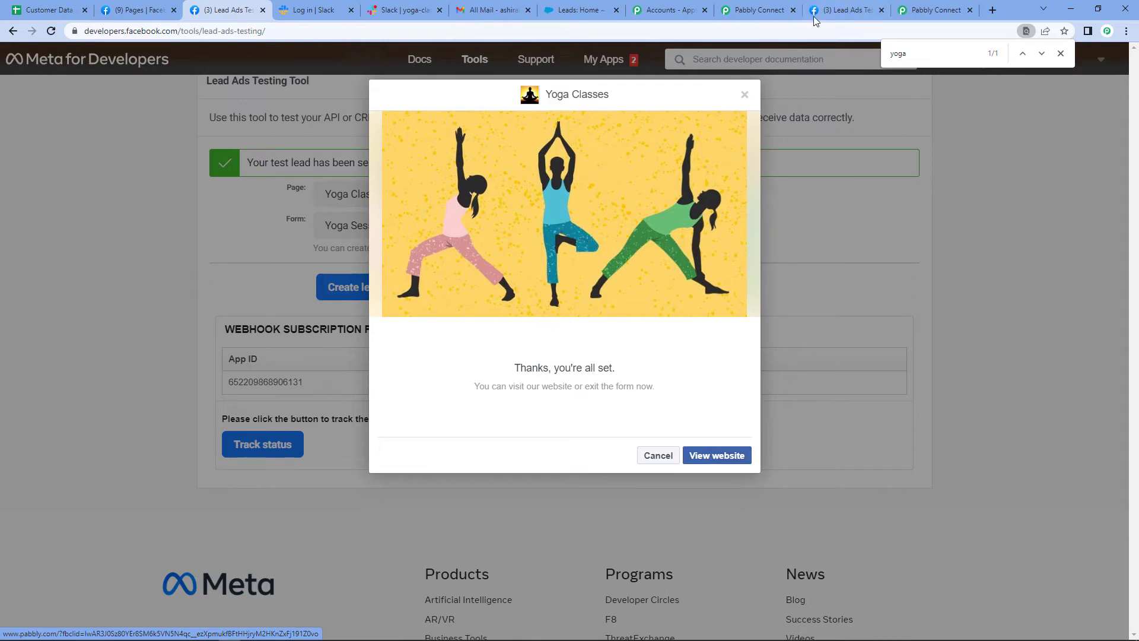
{"action": "left_click", "coordinate": [743, 97]}
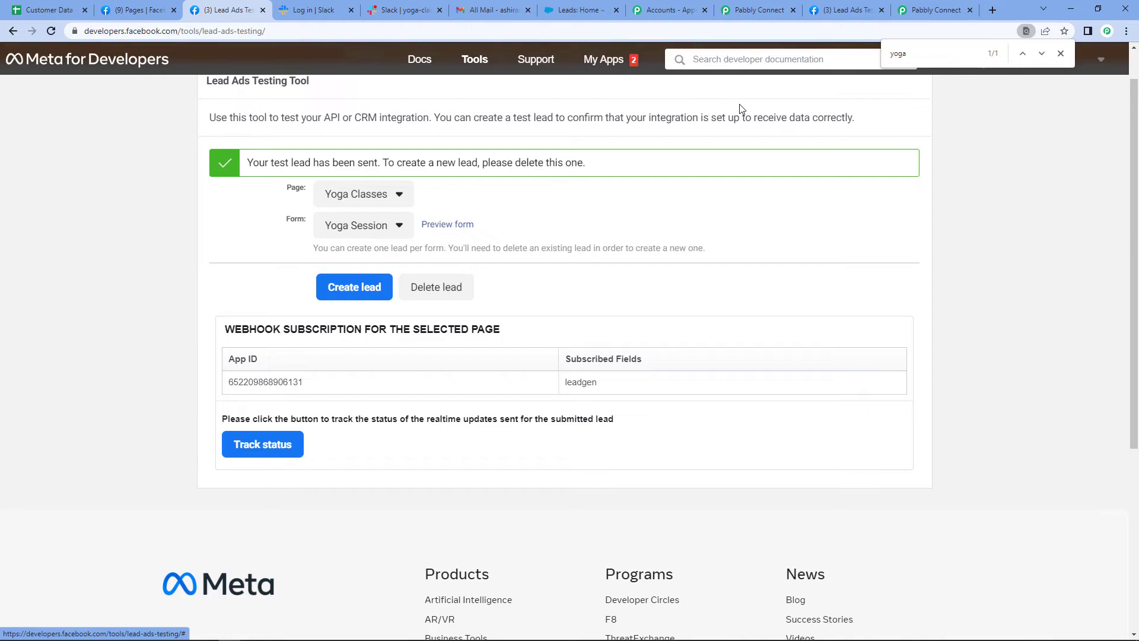
Check Slack's yoga-classes channel and the refreshed Salesforce Leads list for the new test lead, ending back at the Pabbly Connect workflow
{"action": "left_click", "coordinate": [392, 11]}
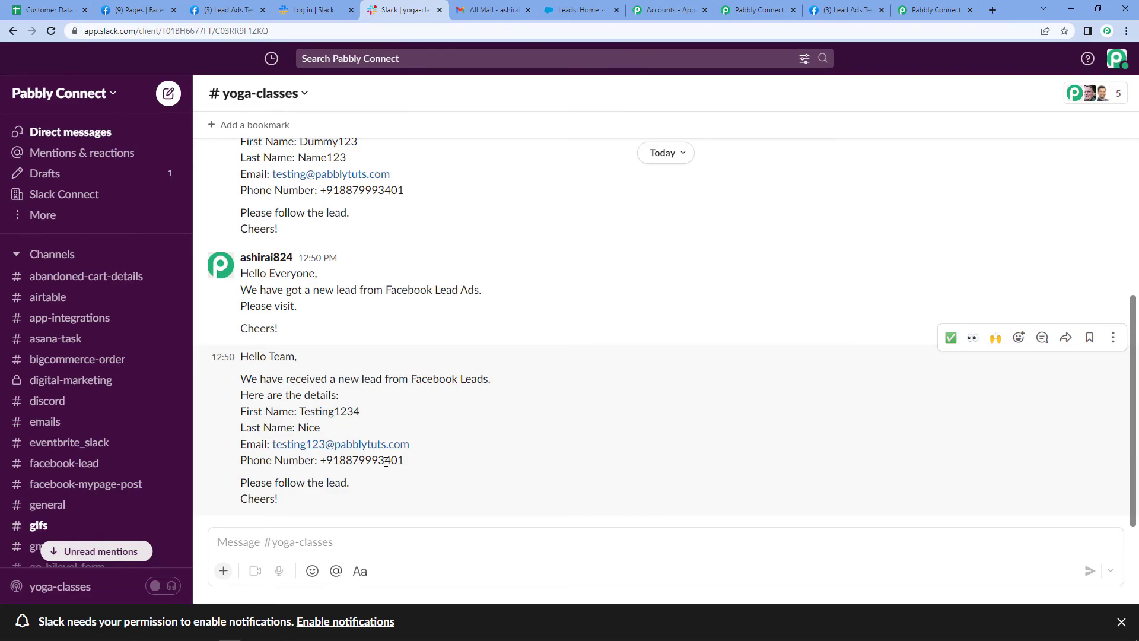
{"action": "left_click", "coordinate": [570, 11]}
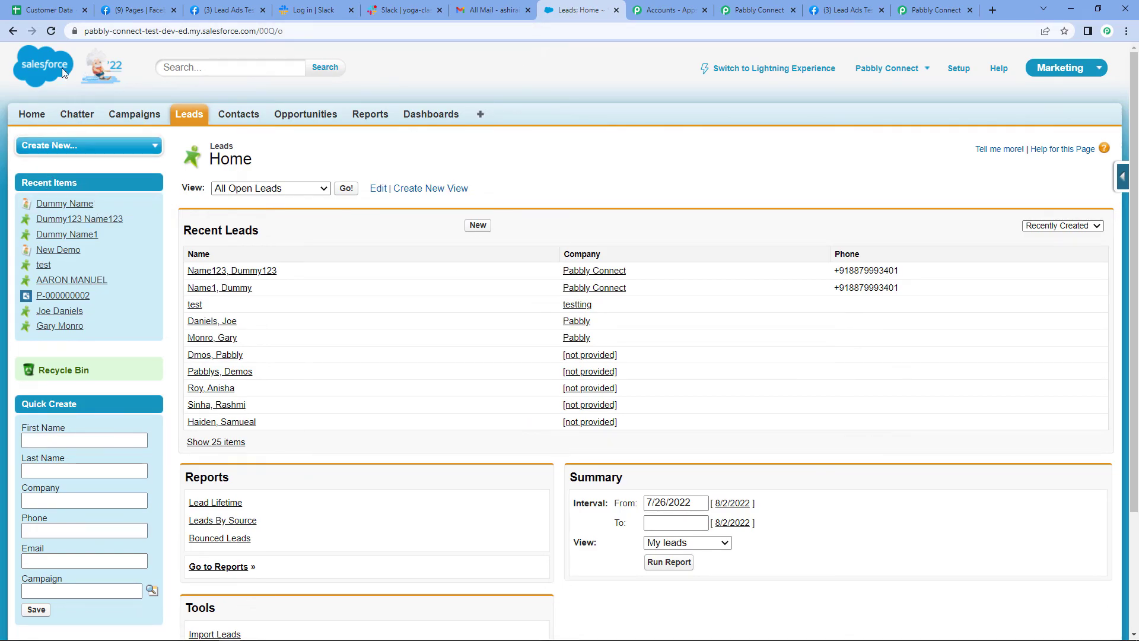
{"action": "left_click", "coordinate": [52, 31]}
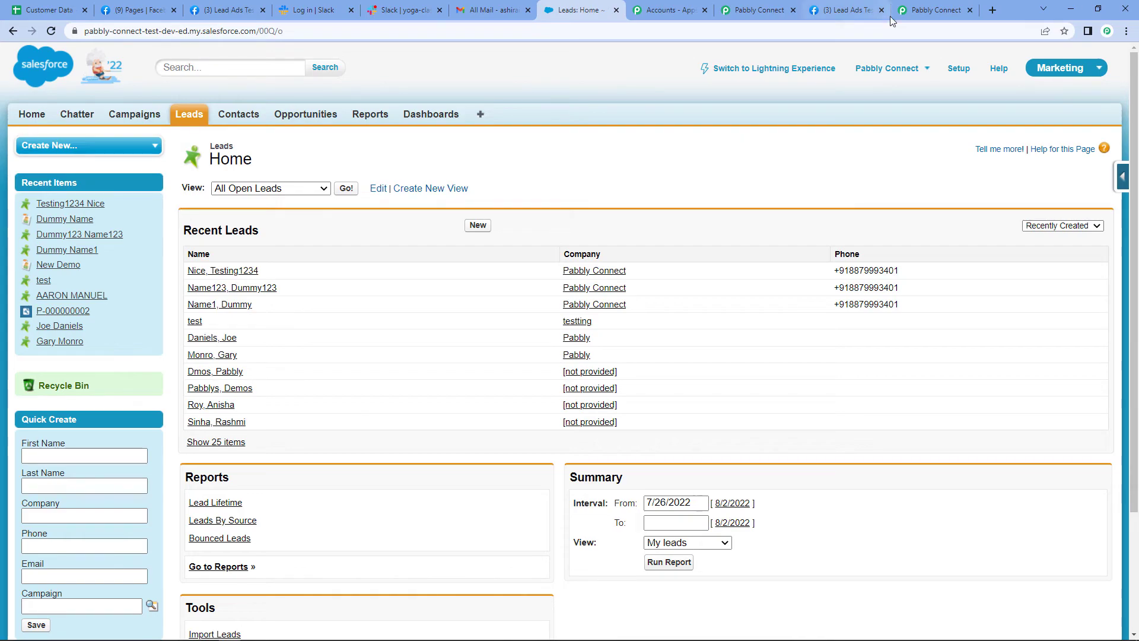
{"action": "left_click", "coordinate": [757, 11]}
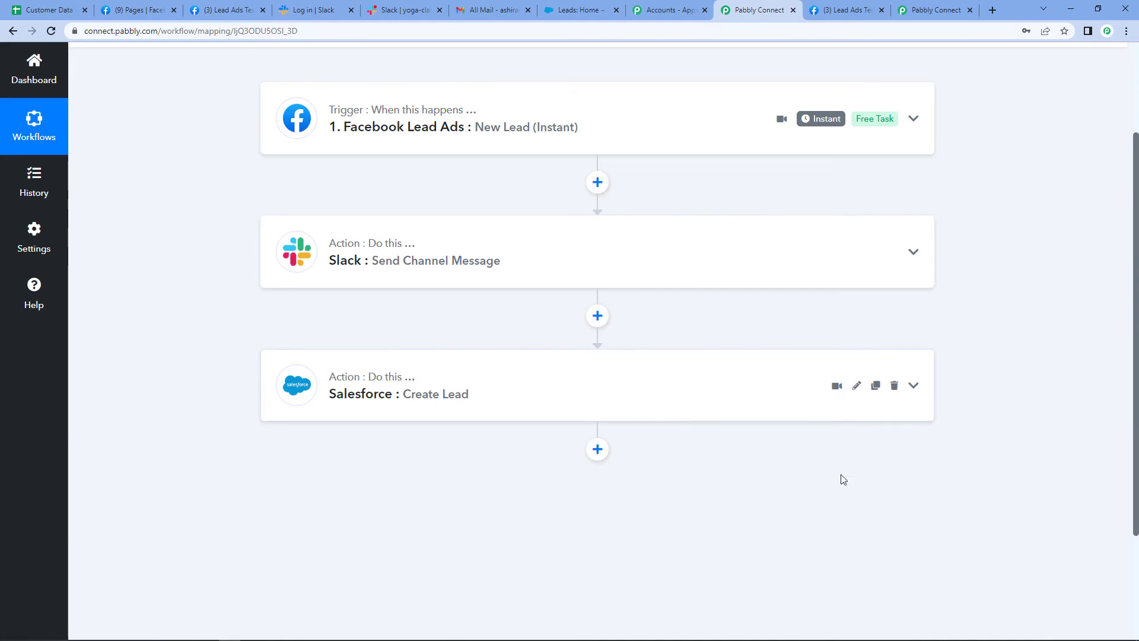